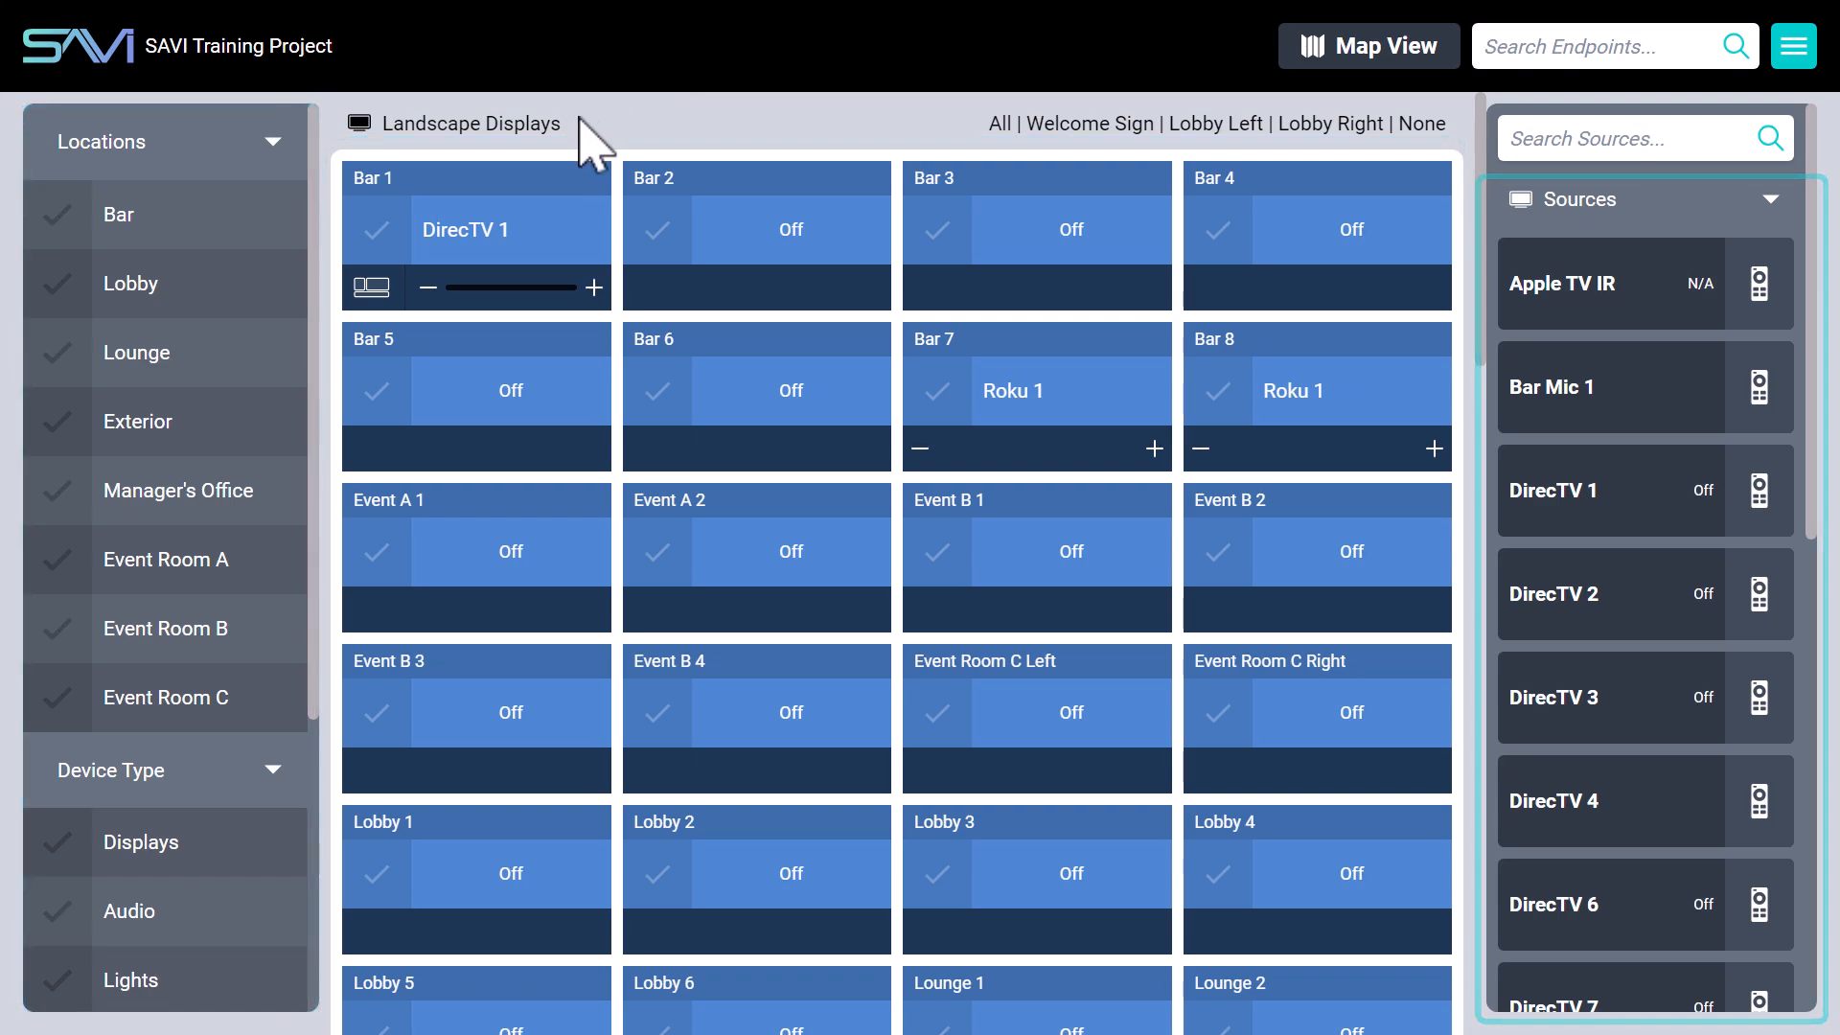
Filter the endpoints by the Lounge location, and switch the filter to the 2nd Floor.
{"action": "left_click", "coordinate": [152, 369]}
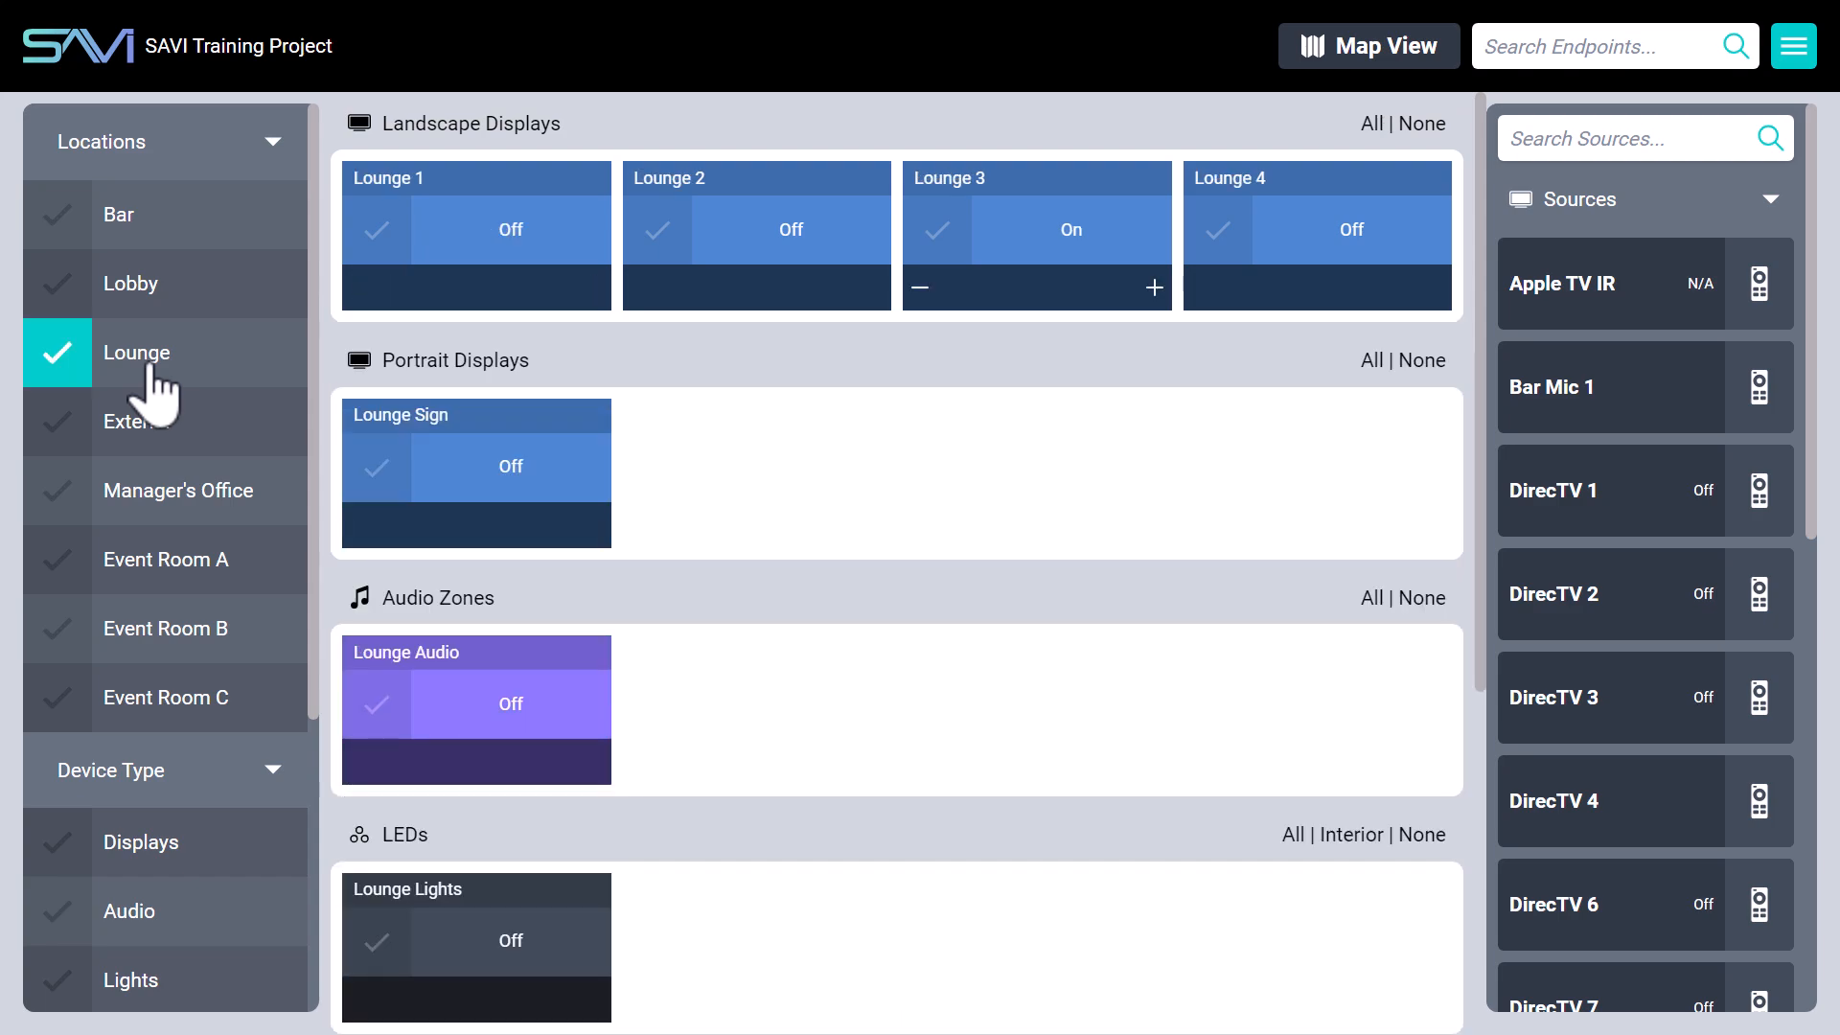
{"action": "scroll", "coordinate": [151, 535], "scroll_direction": "down", "scroll_amount": 3}
{"action": "scroll", "coordinate": [153, 551], "scroll_direction": "down", "scroll_amount": 2}
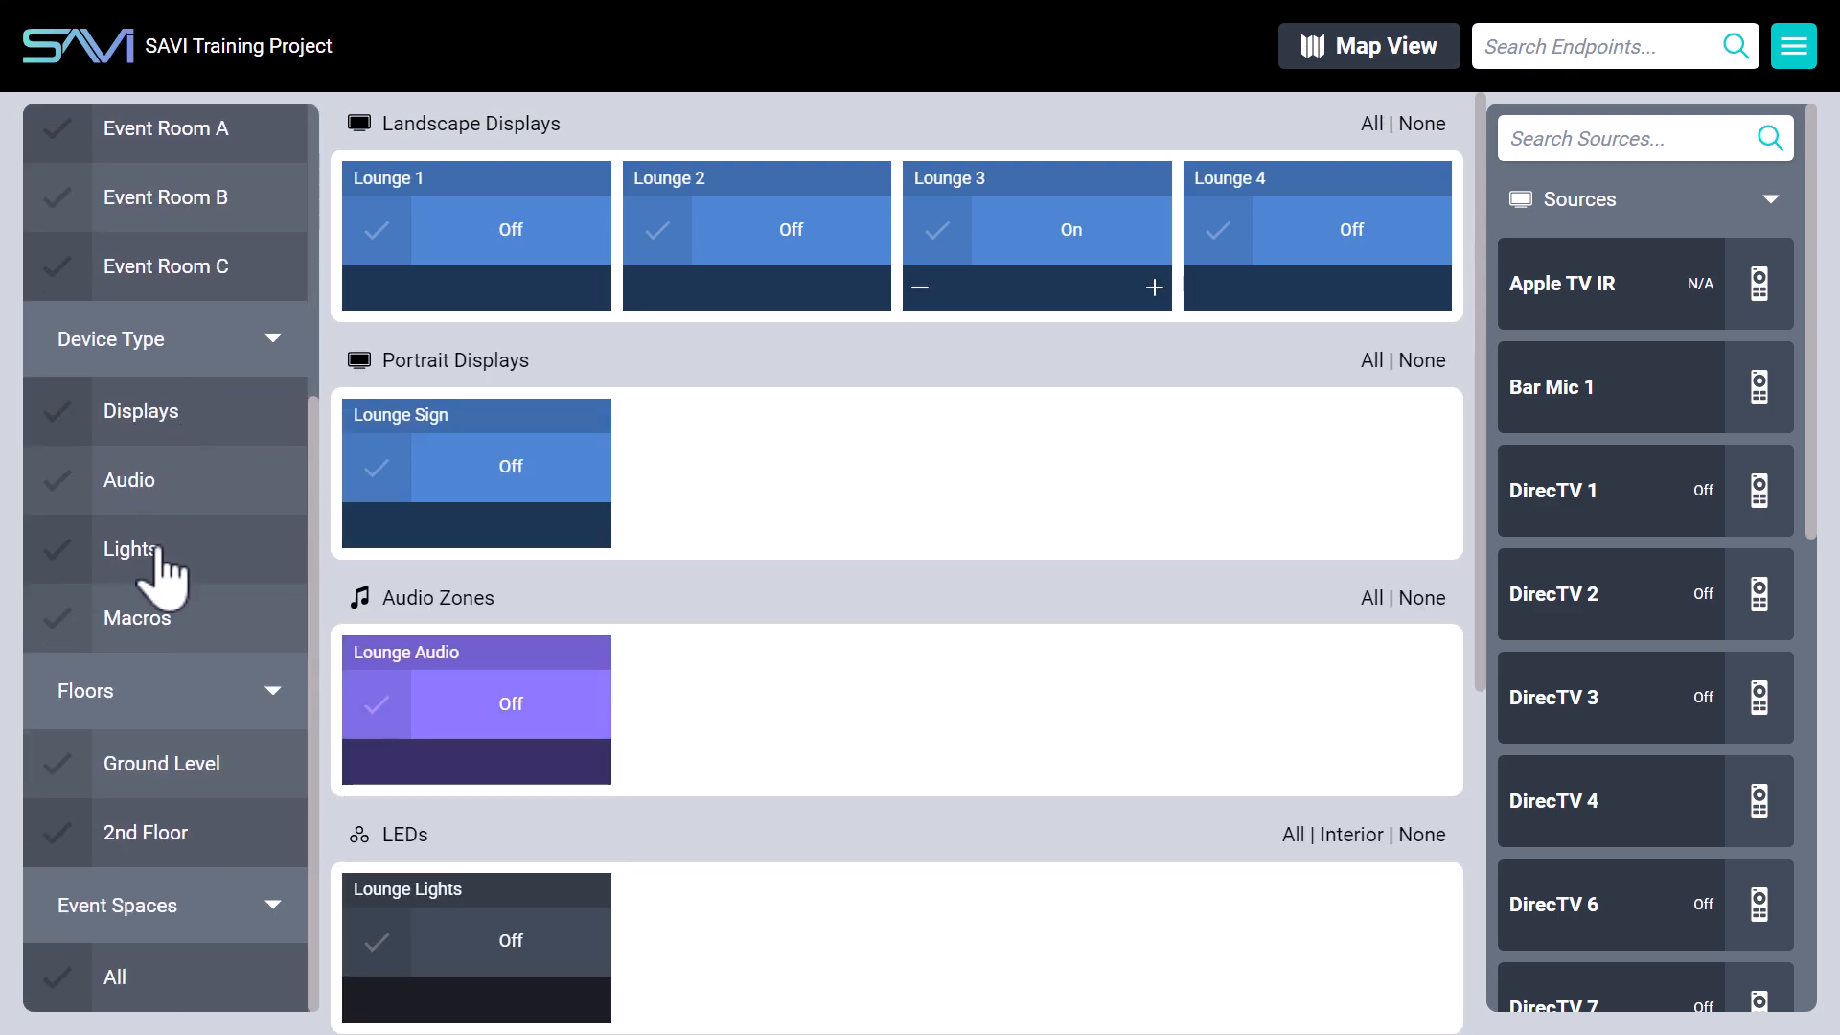
{"action": "left_click", "coordinate": [158, 561]}
{"action": "left_click", "coordinate": [197, 849]}
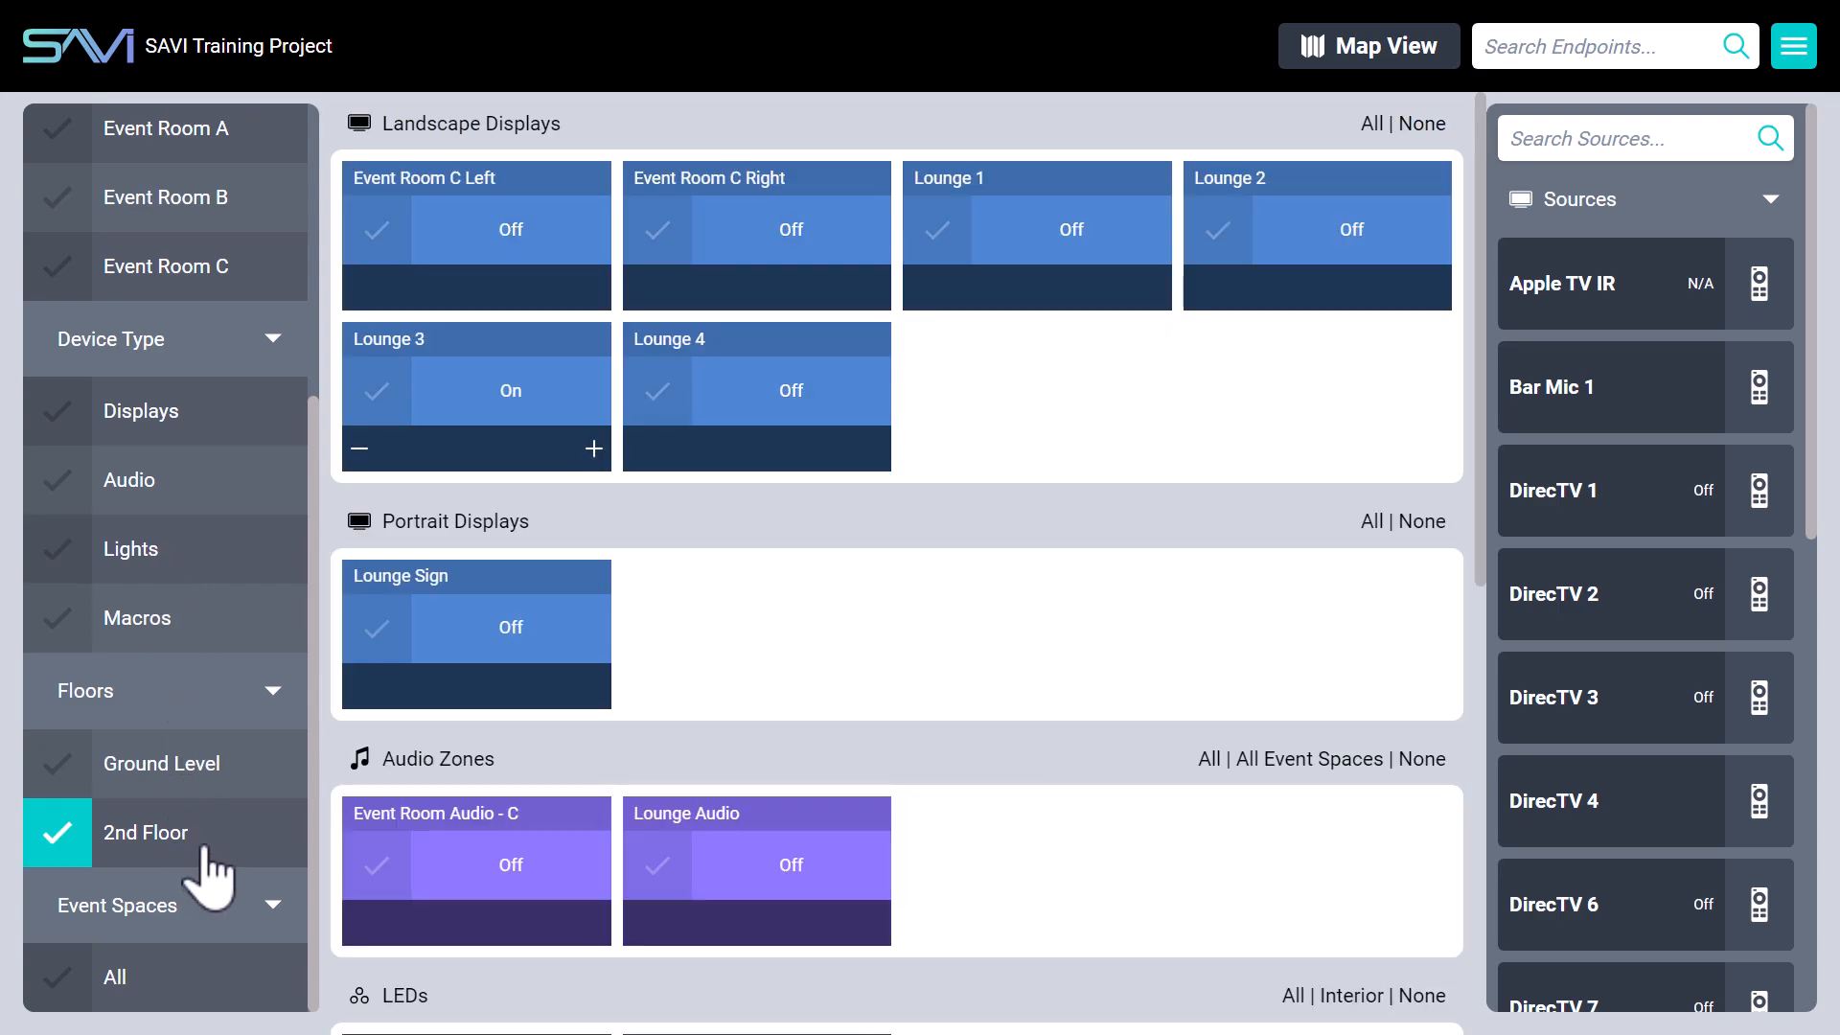
Filter the endpoints to all Event Spaces, and clear the filter to list every endpoint.
{"action": "left_click", "coordinate": [171, 987]}
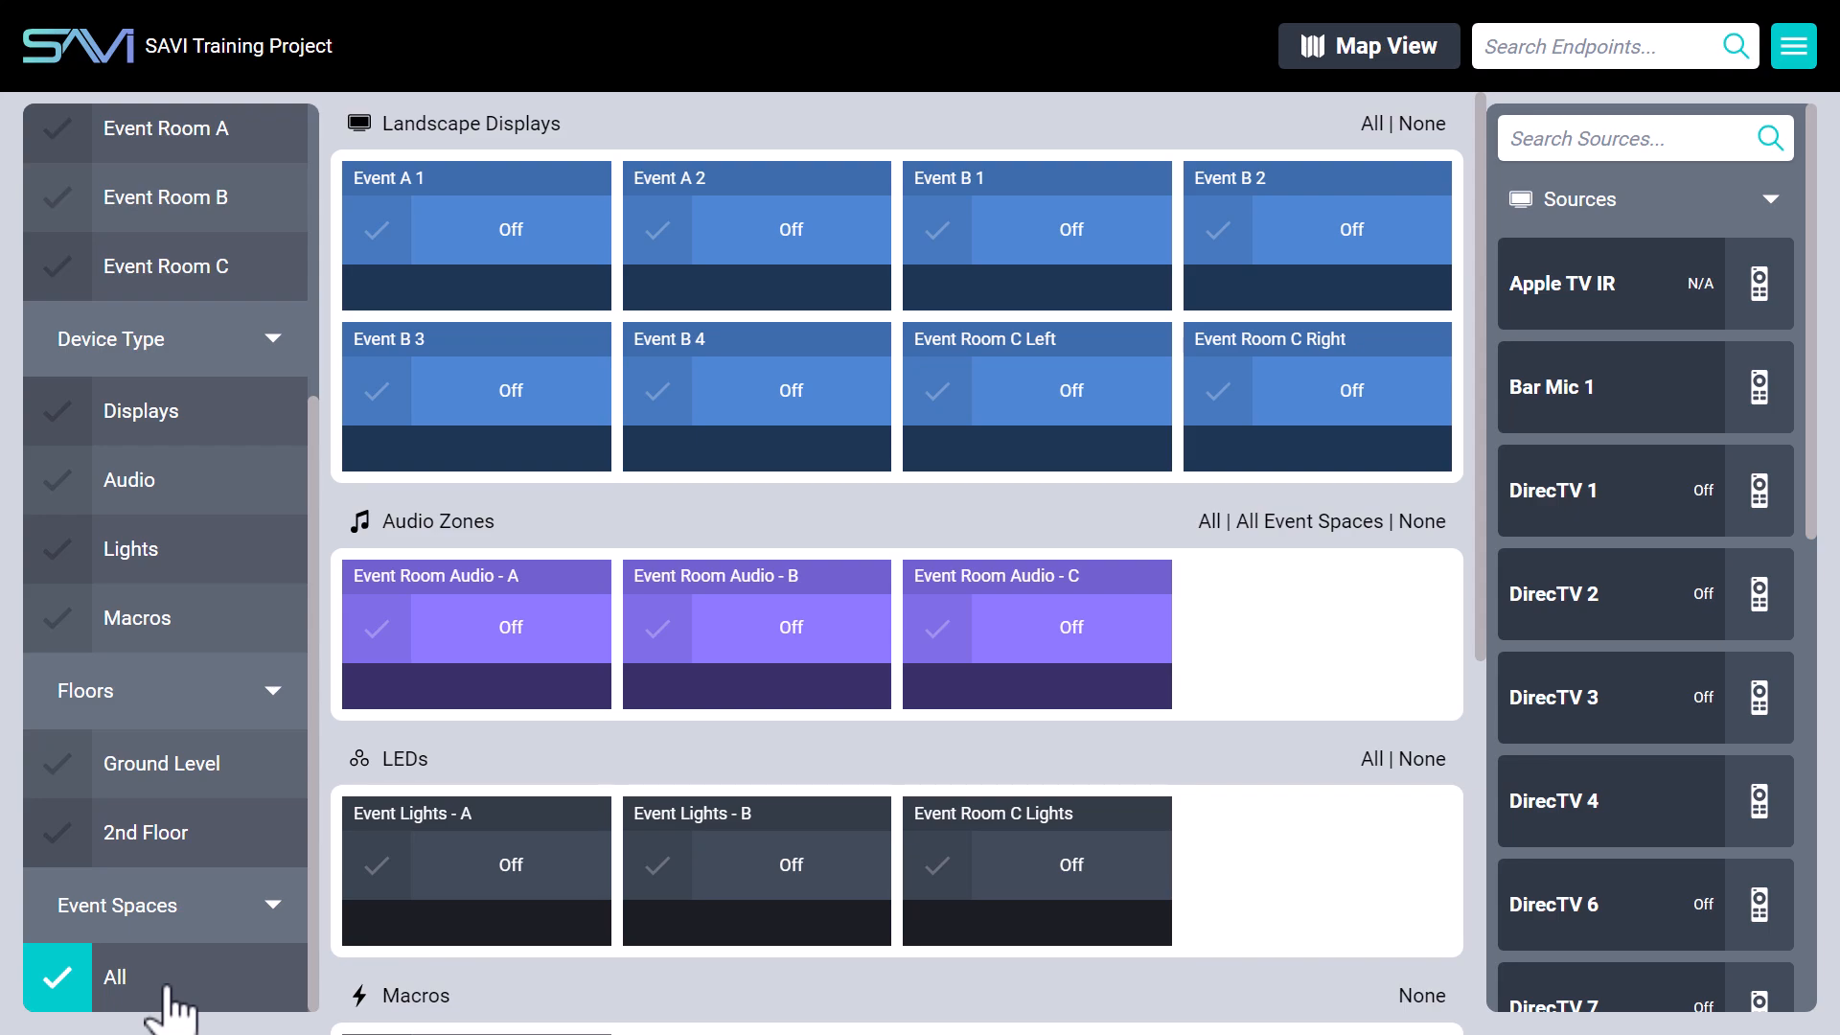
{"action": "left_click", "coordinate": [171, 997]}
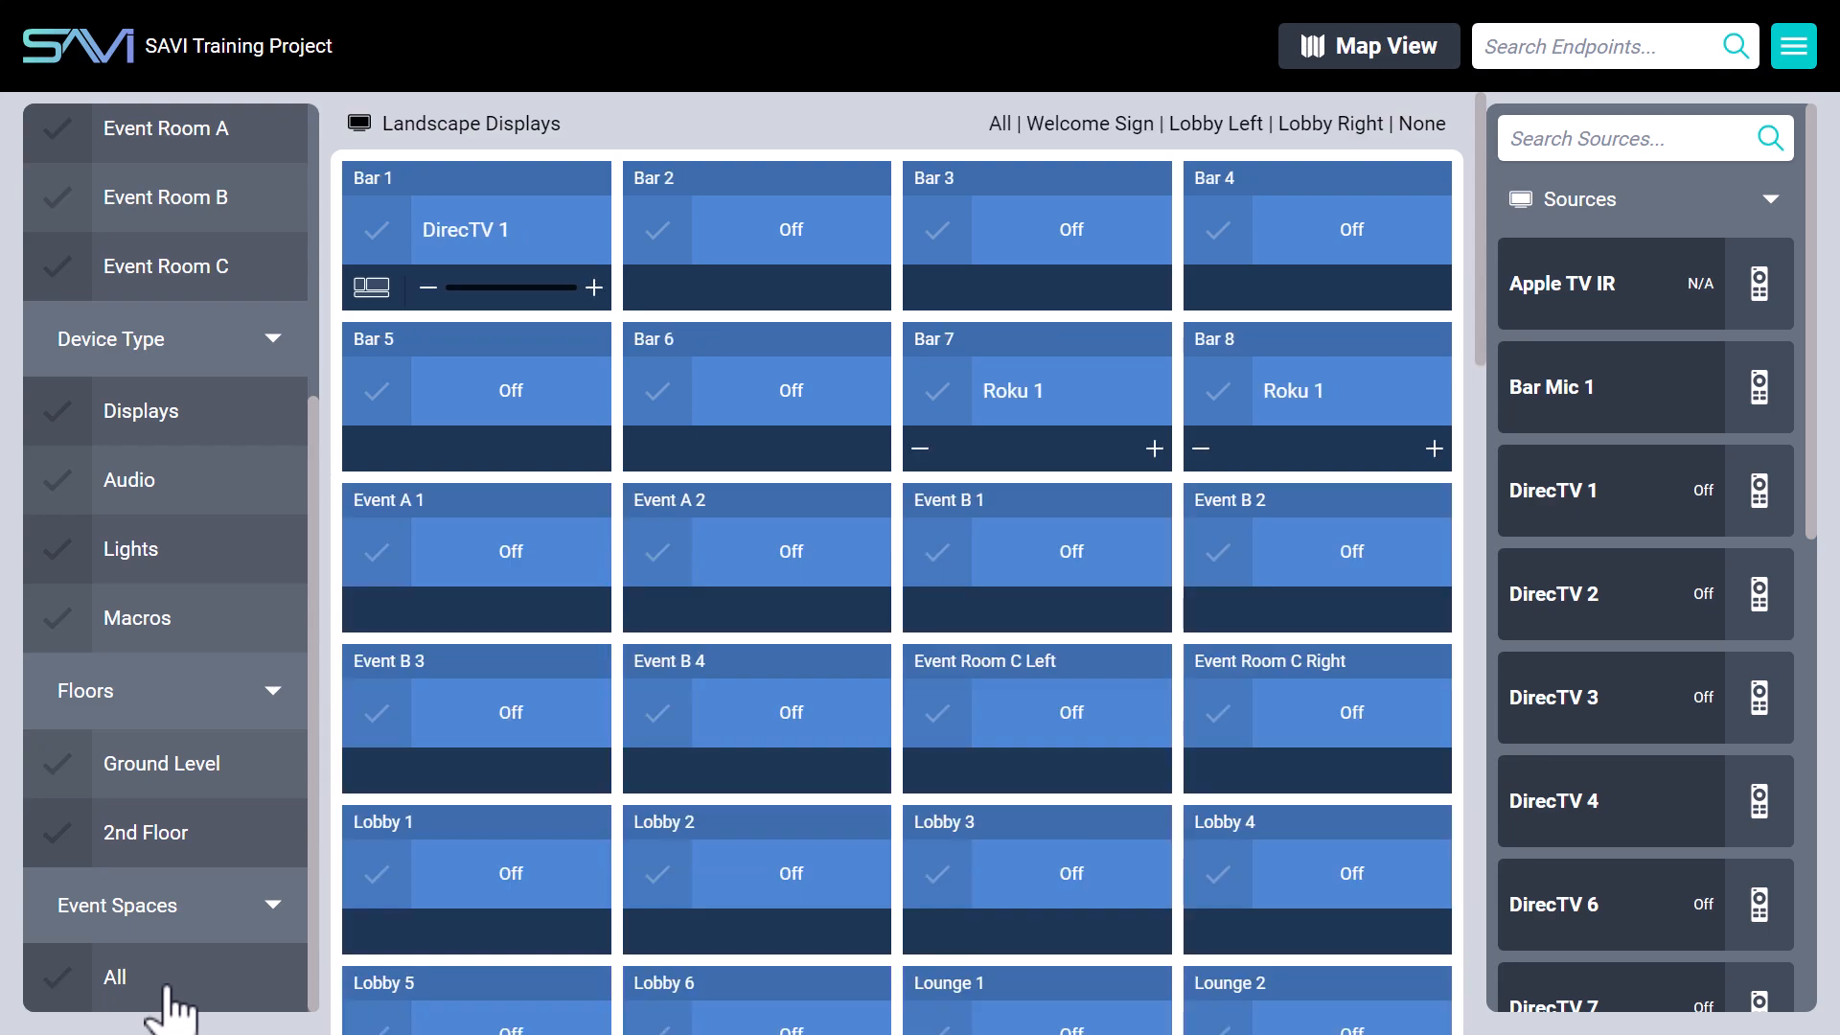
{"action": "left_click", "coordinate": [182, 711]}
{"action": "left_click", "coordinate": [192, 843]}
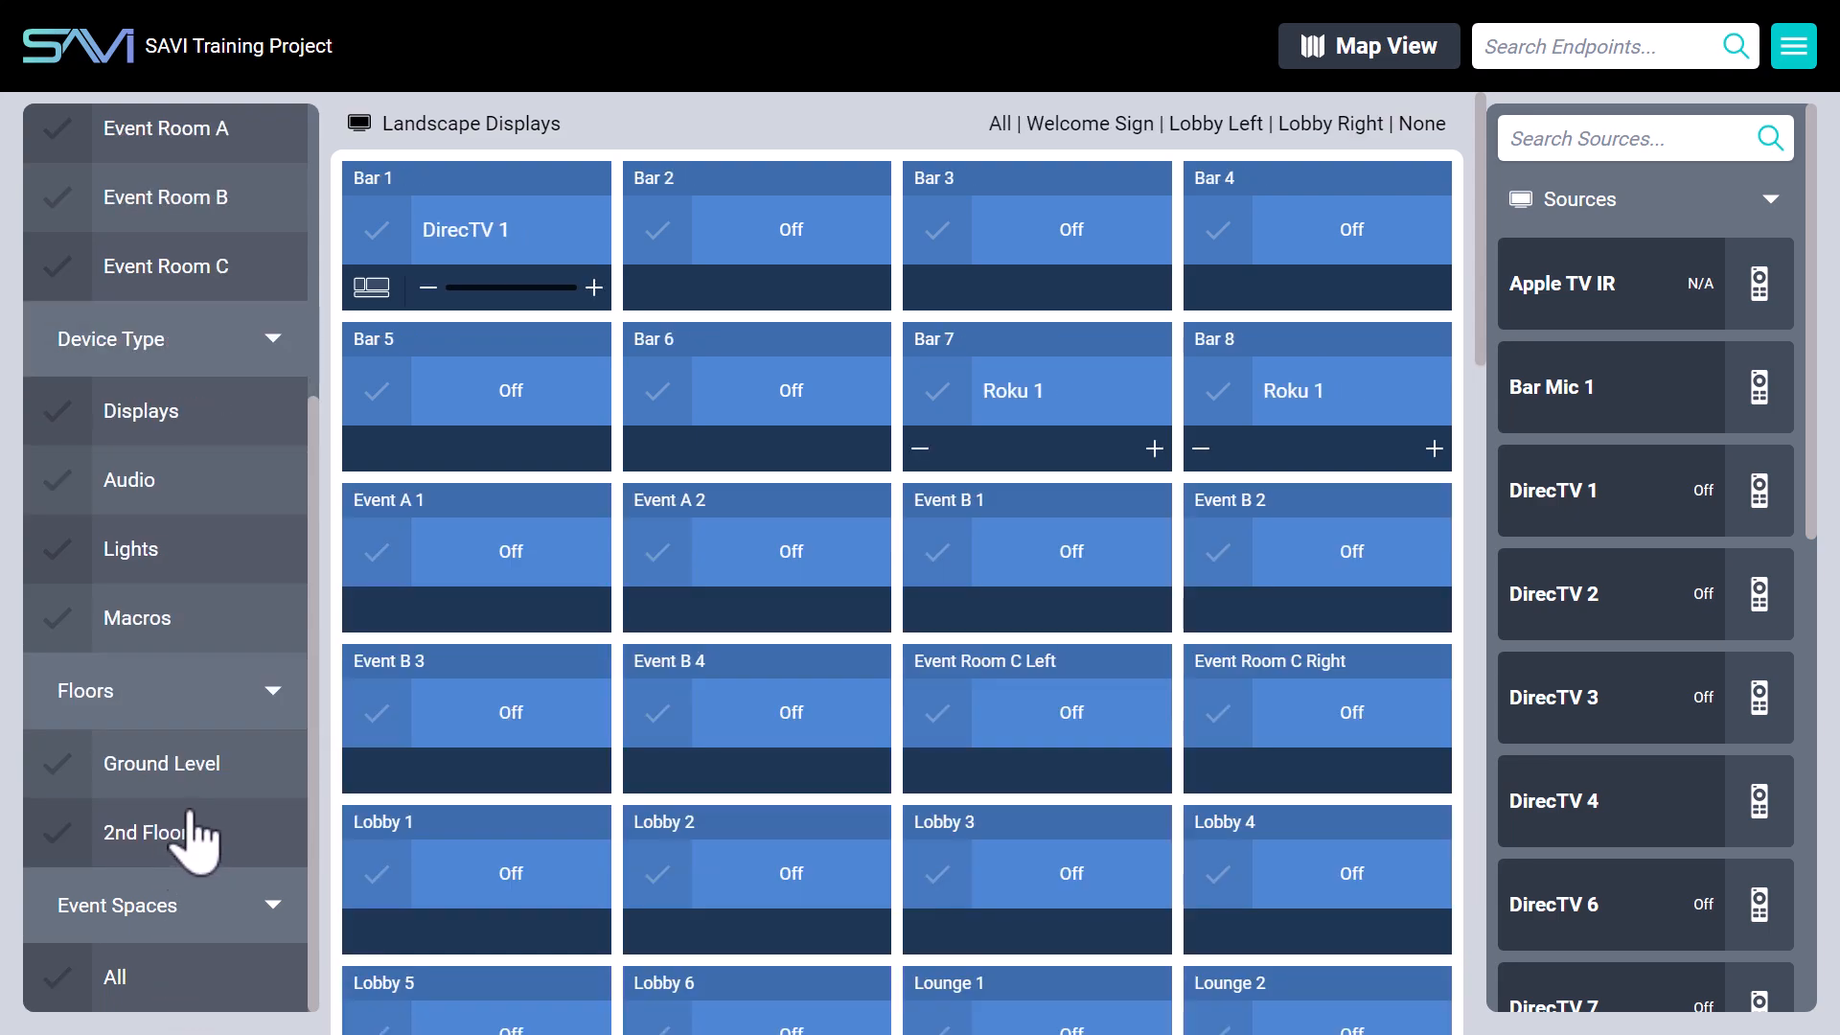
{"action": "scroll", "coordinate": [211, 766], "scroll_direction": "up", "scroll_amount": 5}
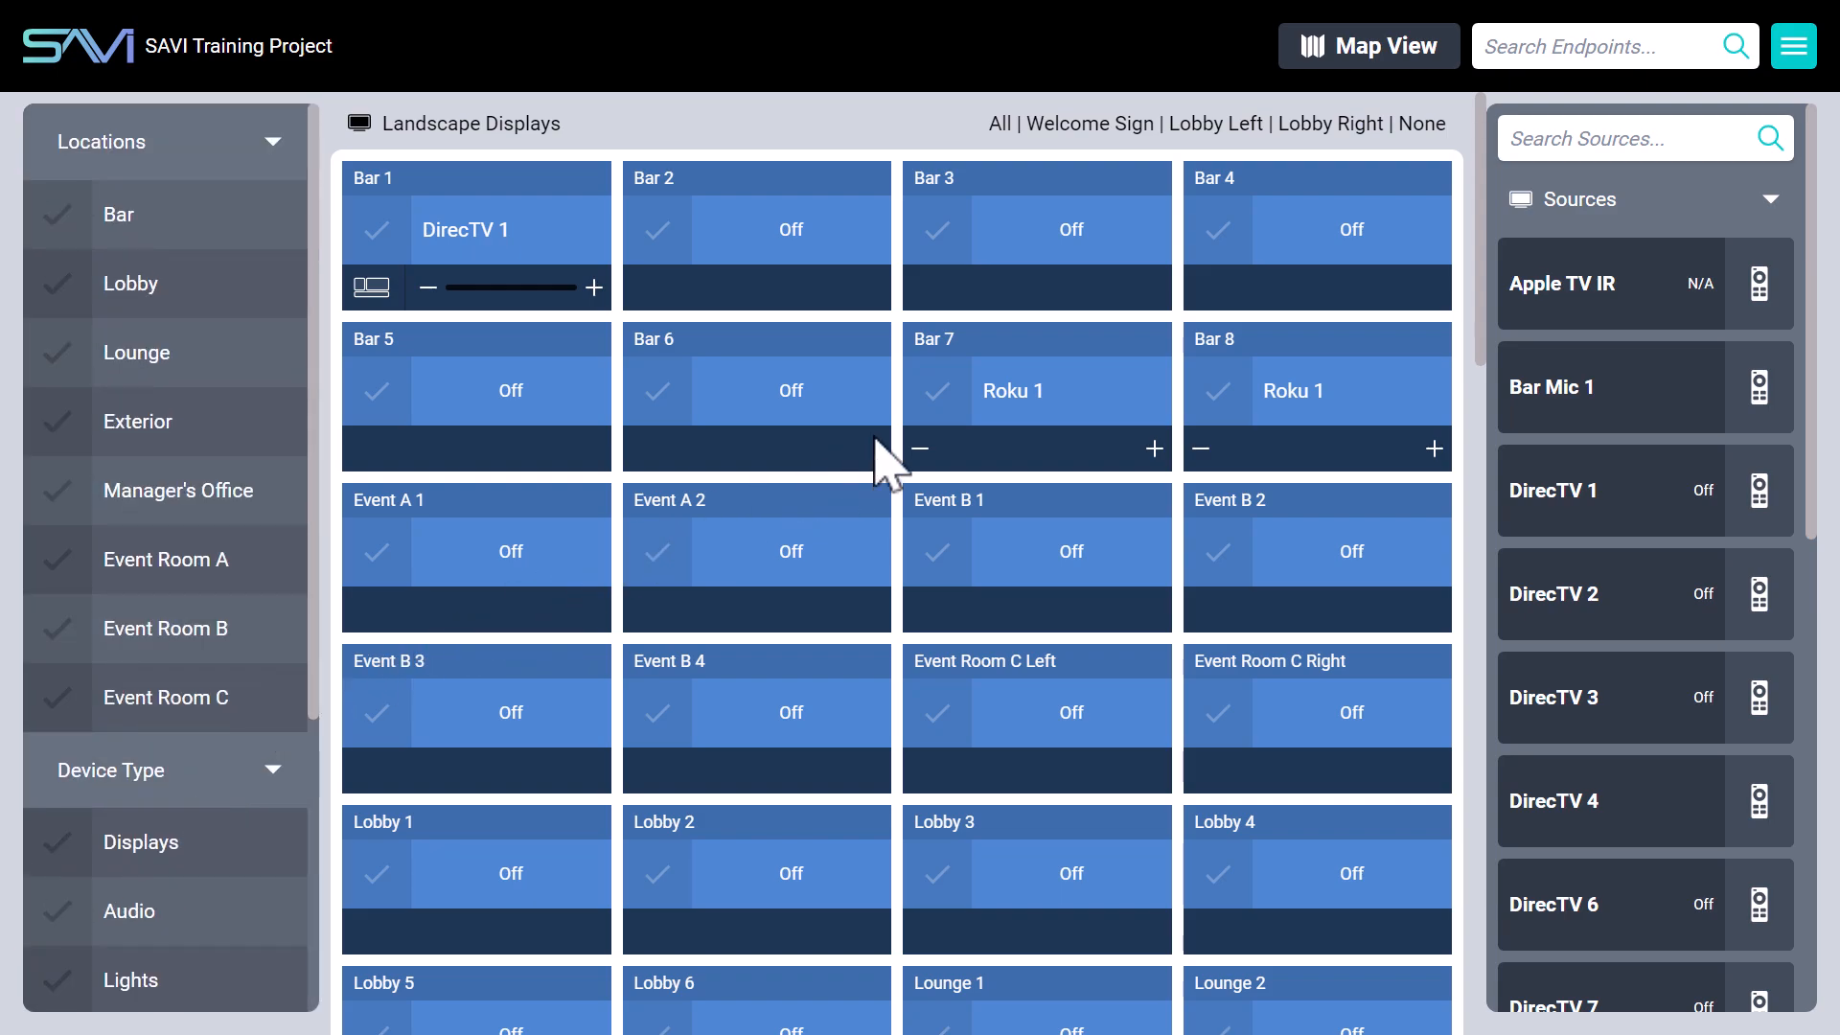
Select the Lobby Left preset group of landscape displays, and deselect all of them again.
{"action": "scroll", "coordinate": [877, 460], "scroll_direction": "down", "scroll_amount": 1}
{"action": "scroll", "coordinate": [883, 462], "scroll_direction": "down", "scroll_amount": 10}
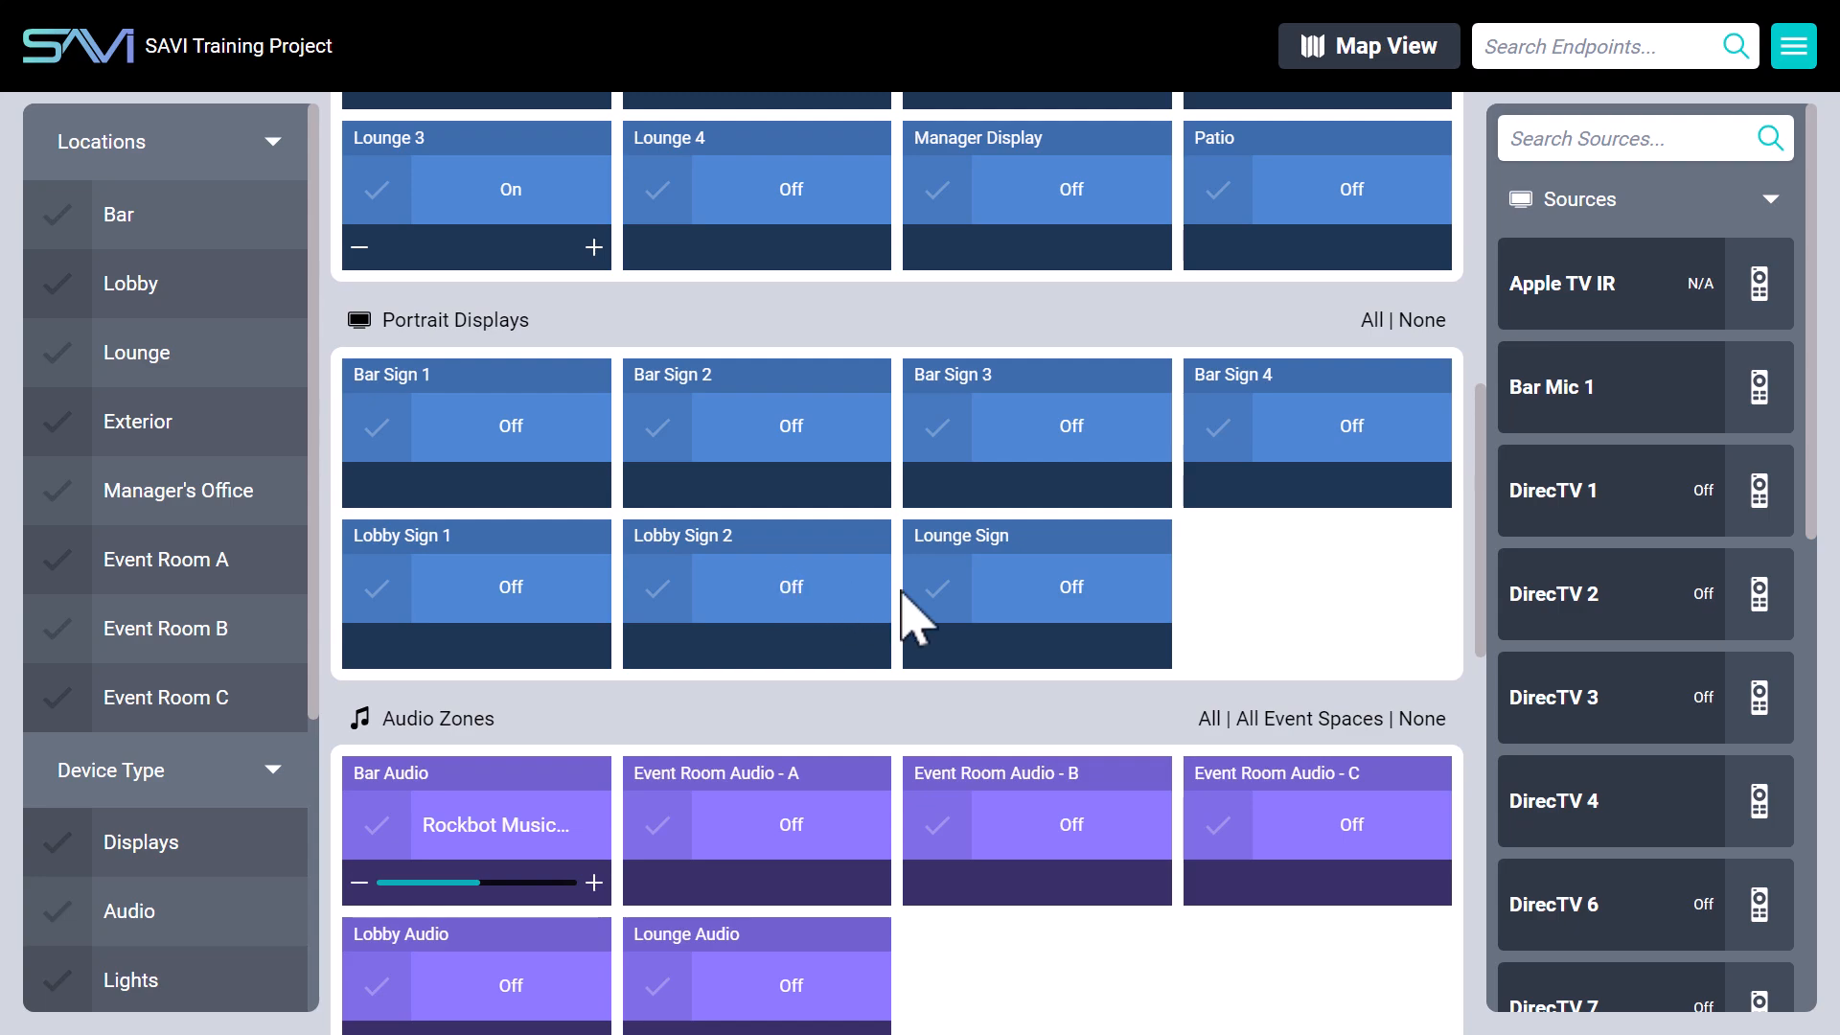
{"action": "scroll", "coordinate": [994, 618], "scroll_direction": "up", "scroll_amount": 10}
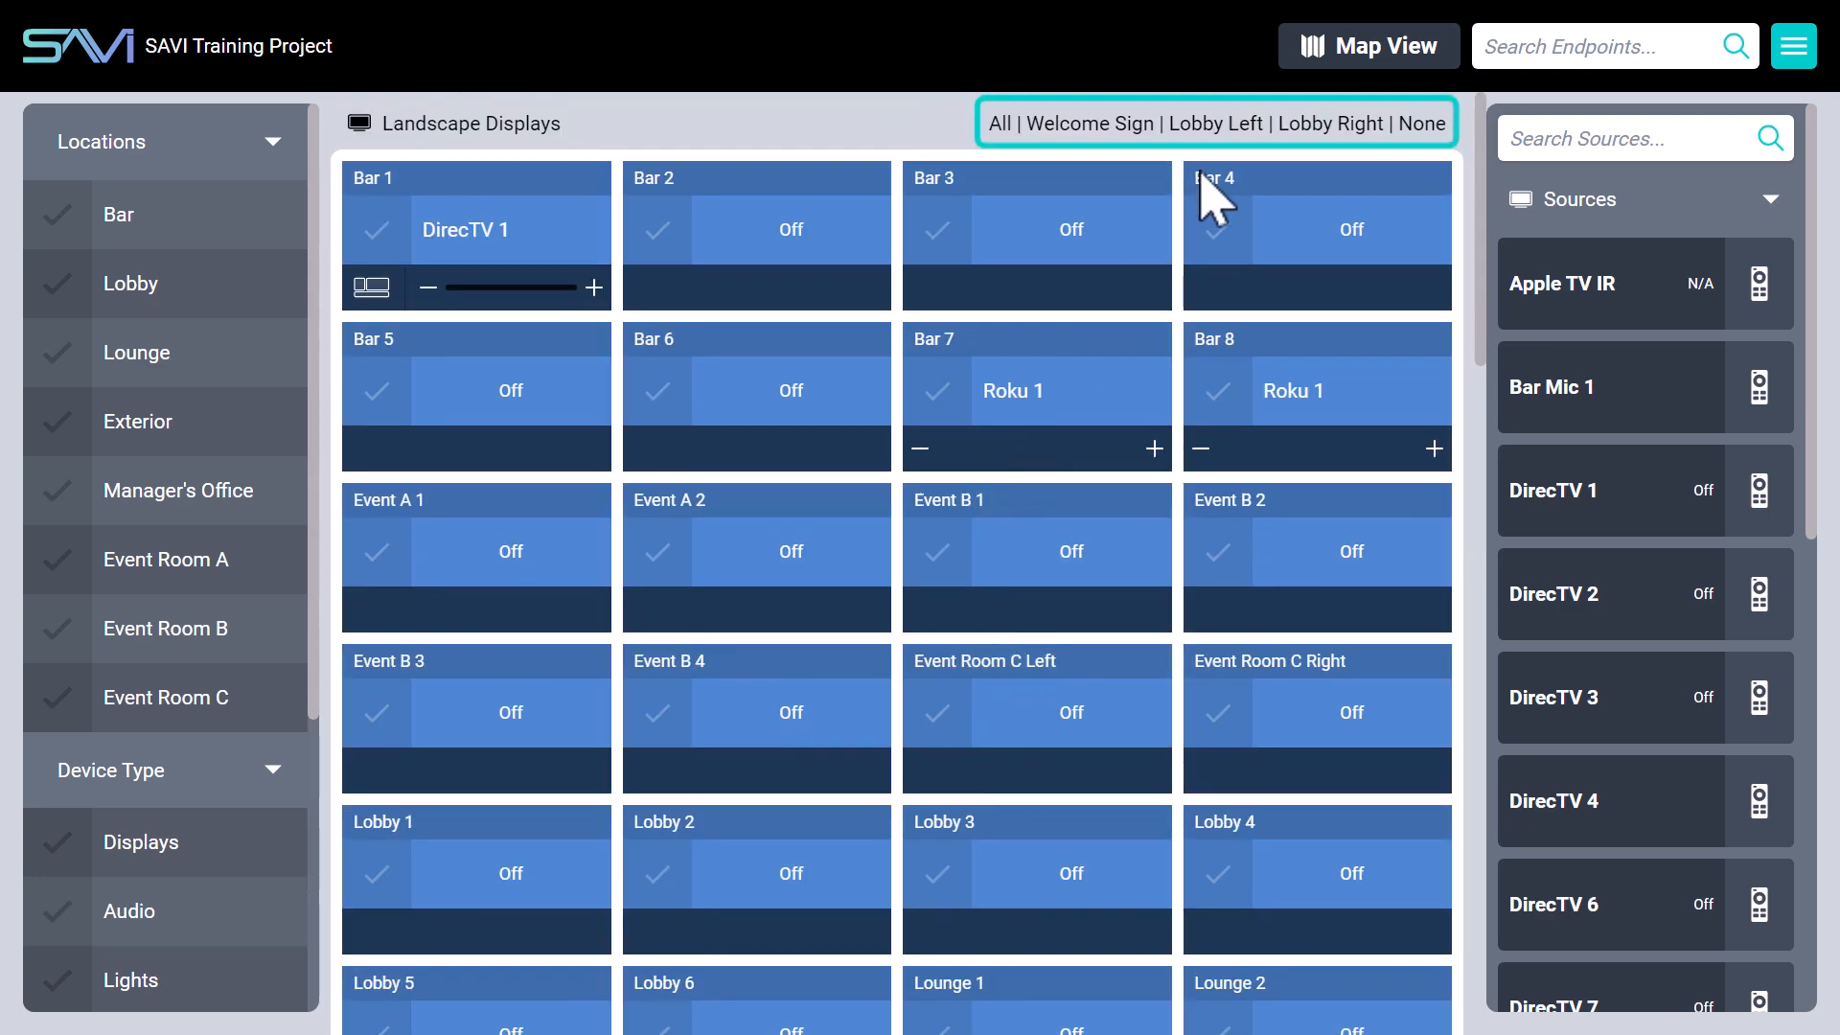
{"action": "left_click", "coordinate": [1215, 124]}
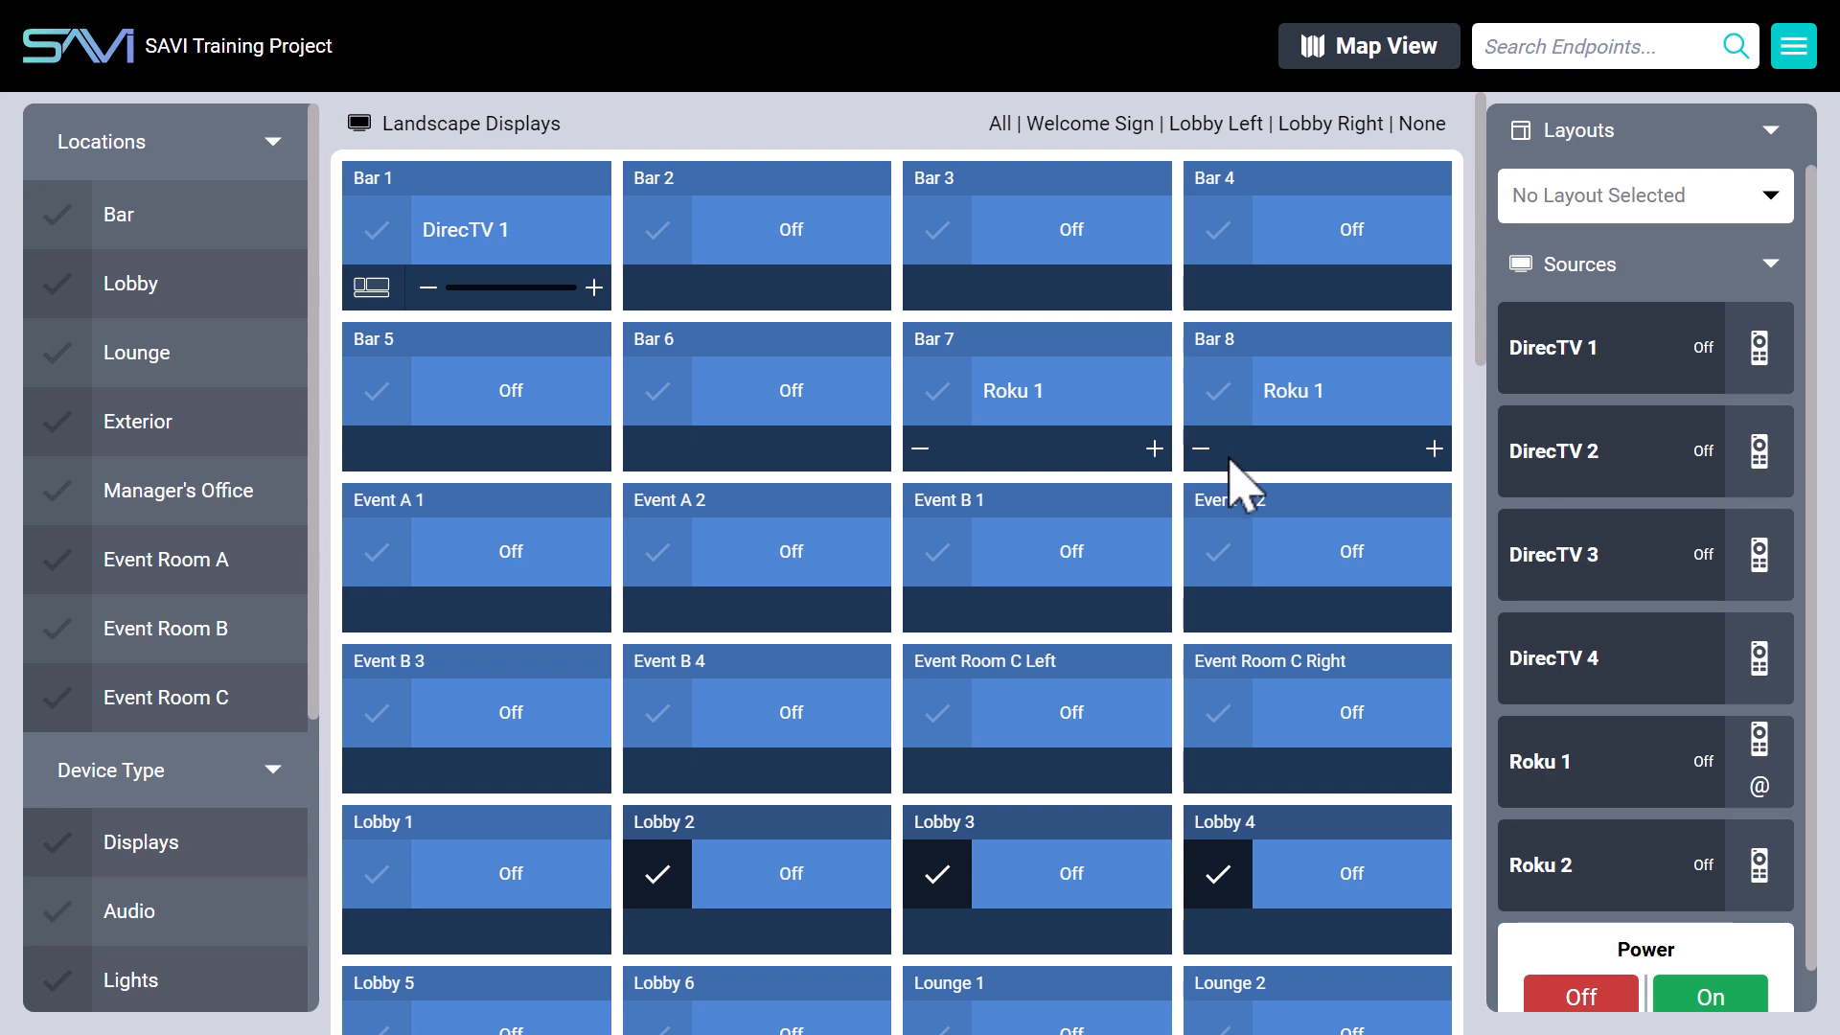
{"action": "left_click", "coordinate": [1409, 129]}
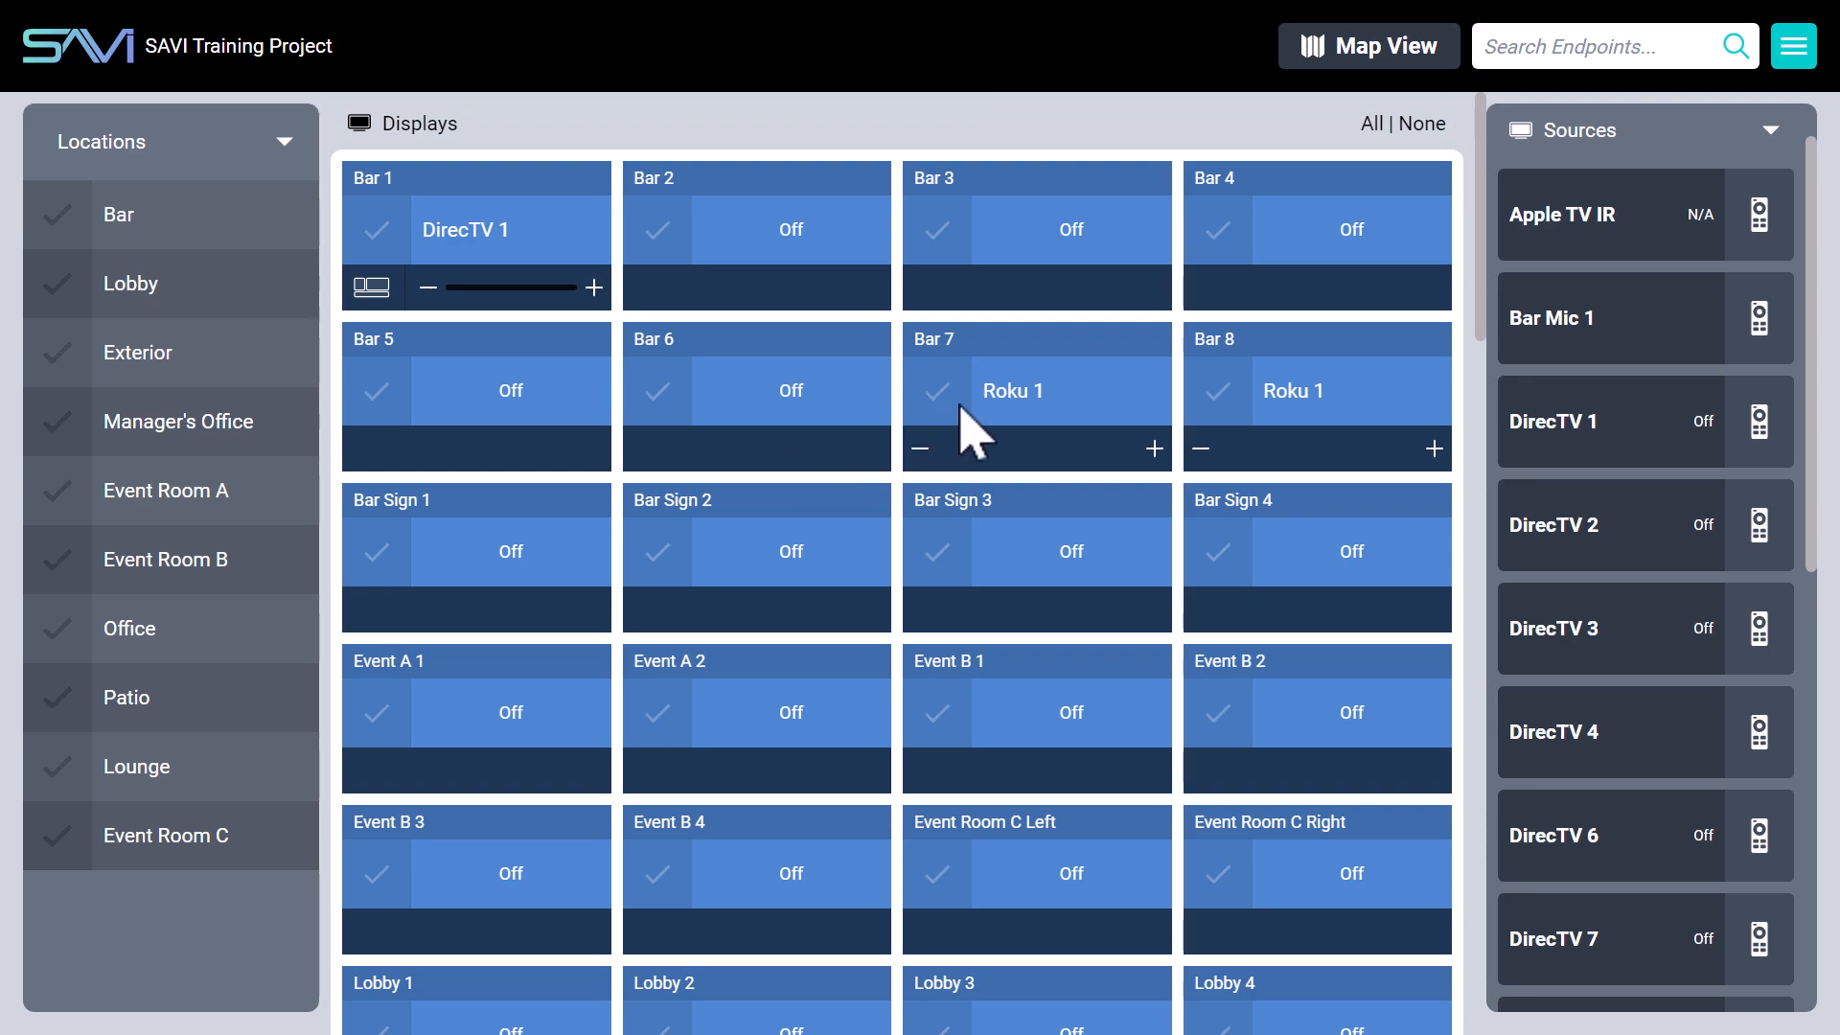
Look through the Main scene's displays and audio zones, and switch to the Full Venue scene.
{"action": "scroll", "coordinate": [954, 422], "scroll_direction": "down", "scroll_amount": 7}
{"action": "scroll", "coordinate": [961, 422], "scroll_direction": "down", "scroll_amount": 3}
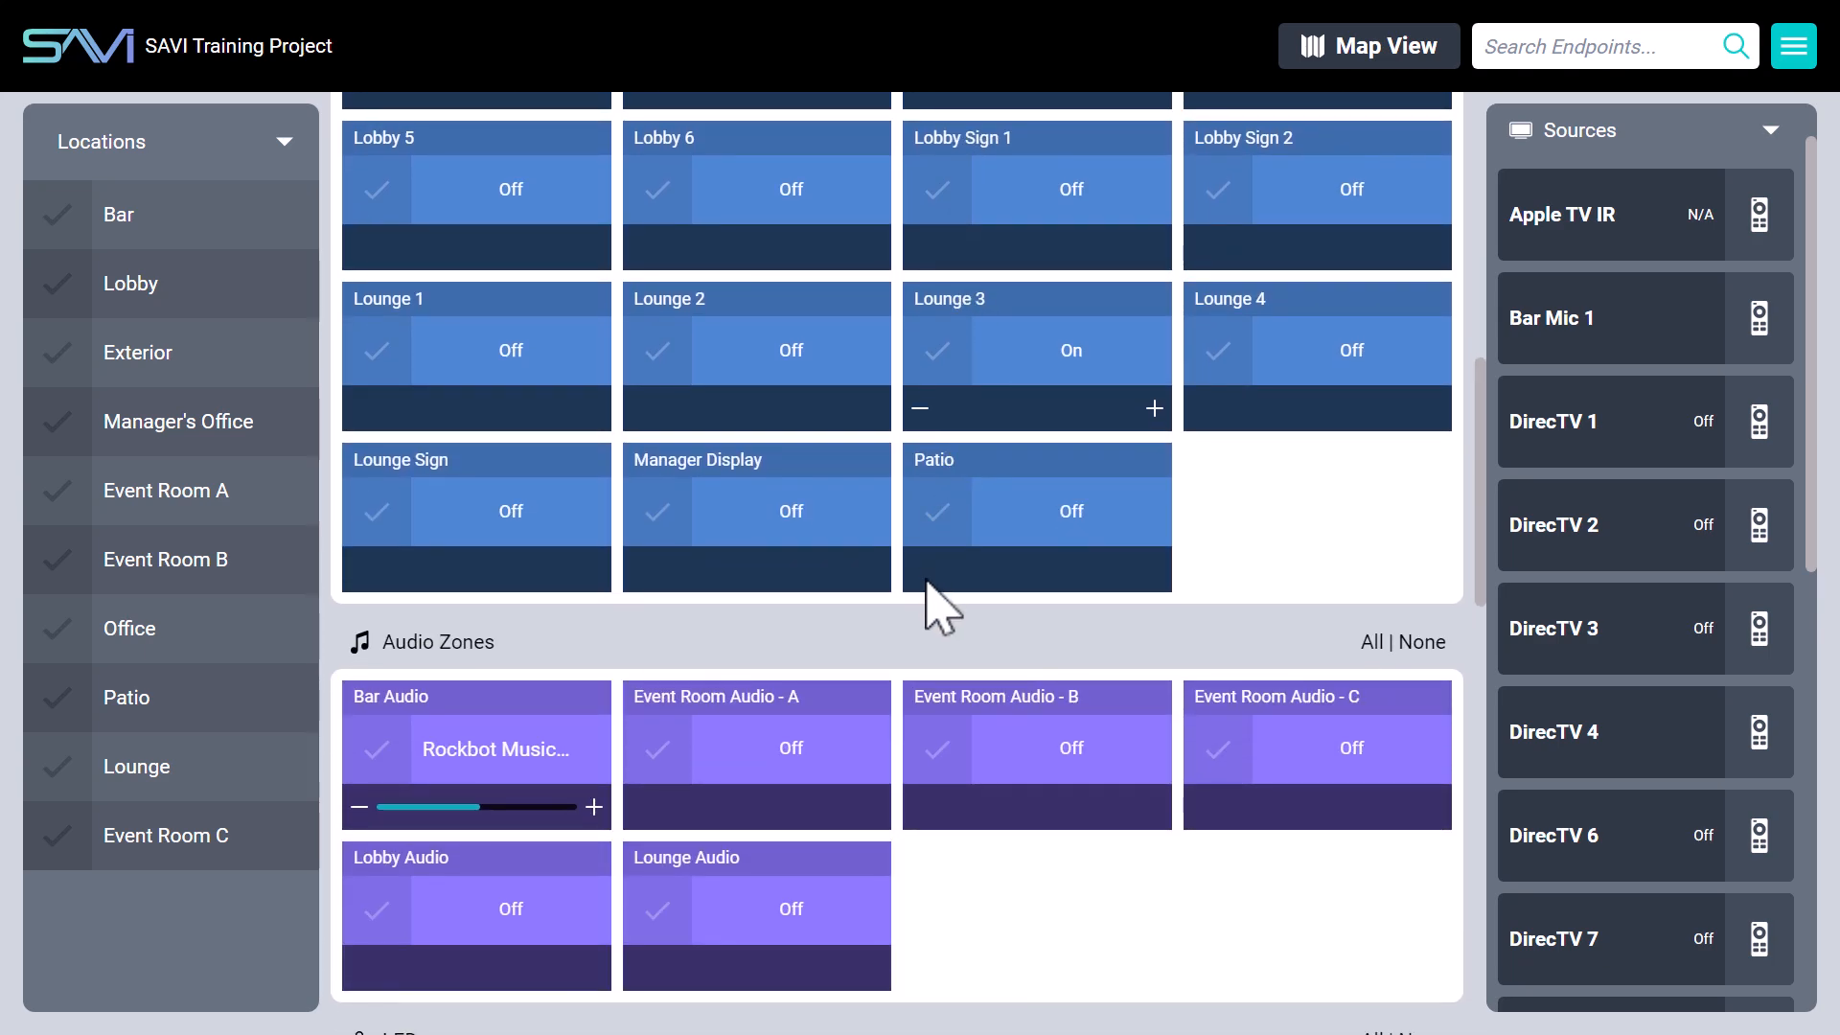
{"action": "scroll", "coordinate": [850, 686], "scroll_direction": "up", "scroll_amount": 8}
{"action": "scroll", "coordinate": [850, 686], "scroll_direction": "up", "scroll_amount": 3}
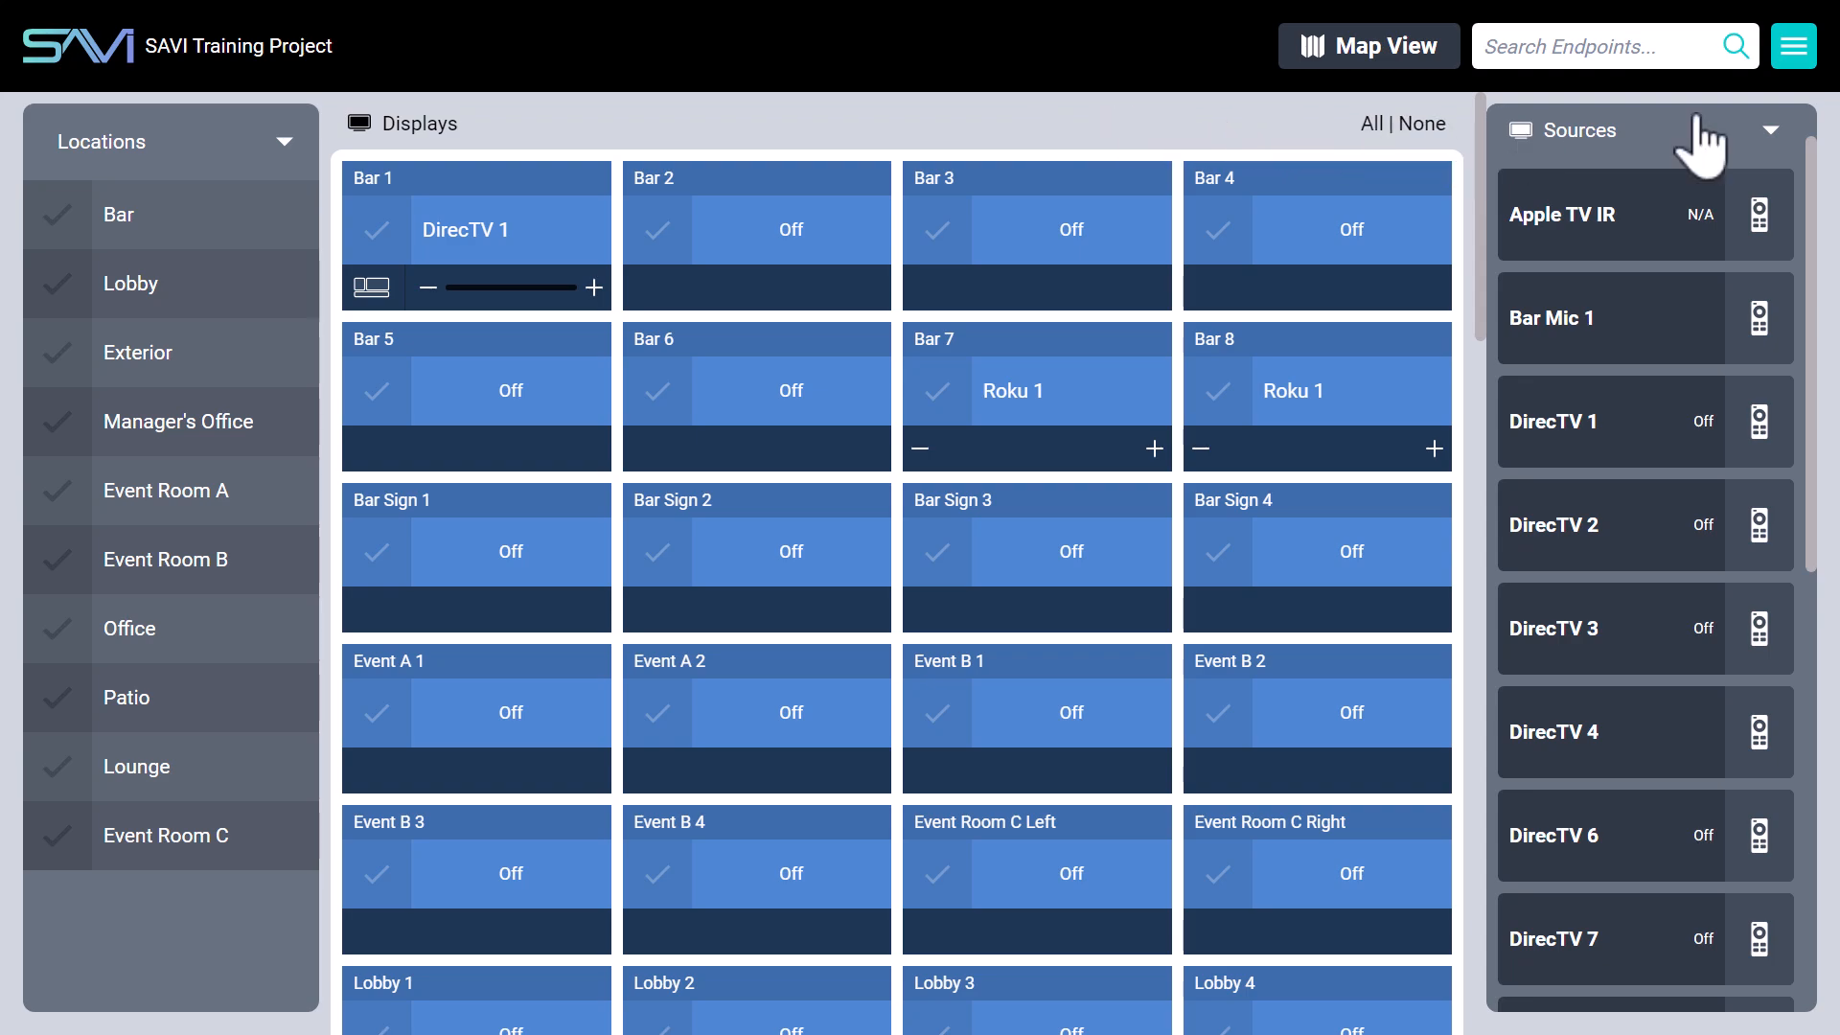
{"action": "left_click", "coordinate": [1794, 48]}
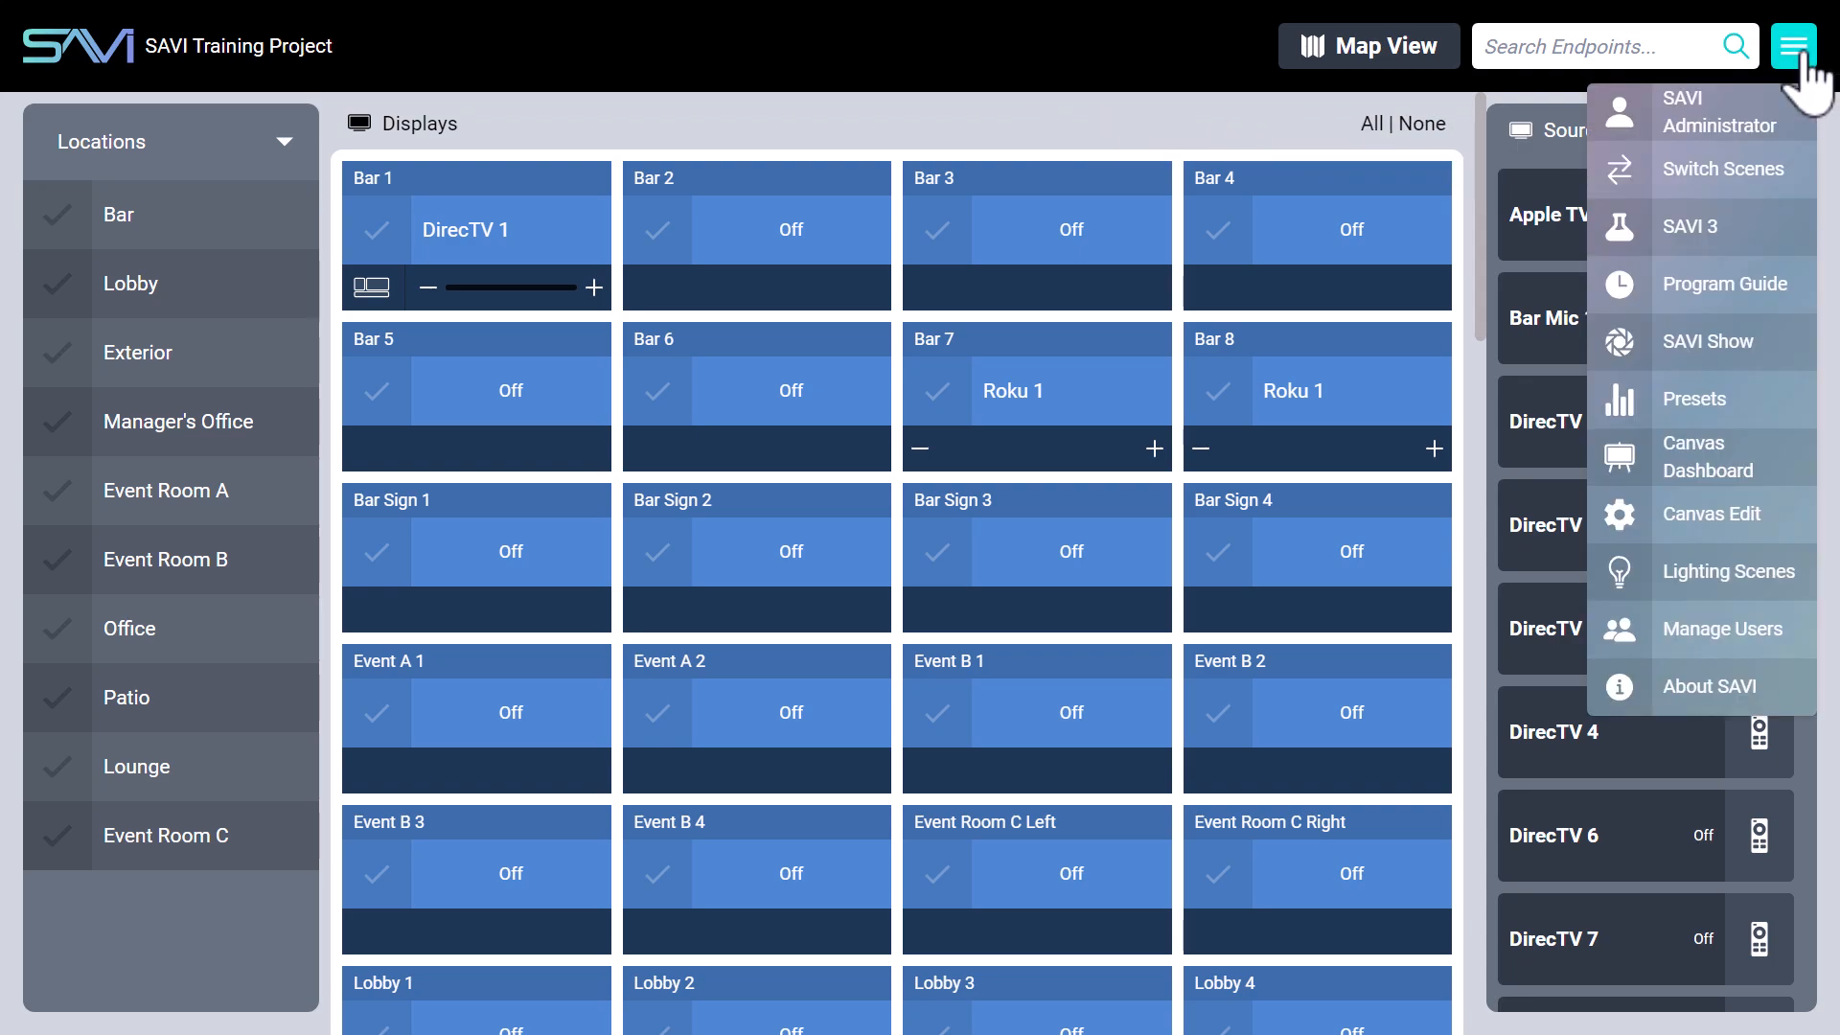
{"action": "left_click", "coordinate": [1697, 177]}
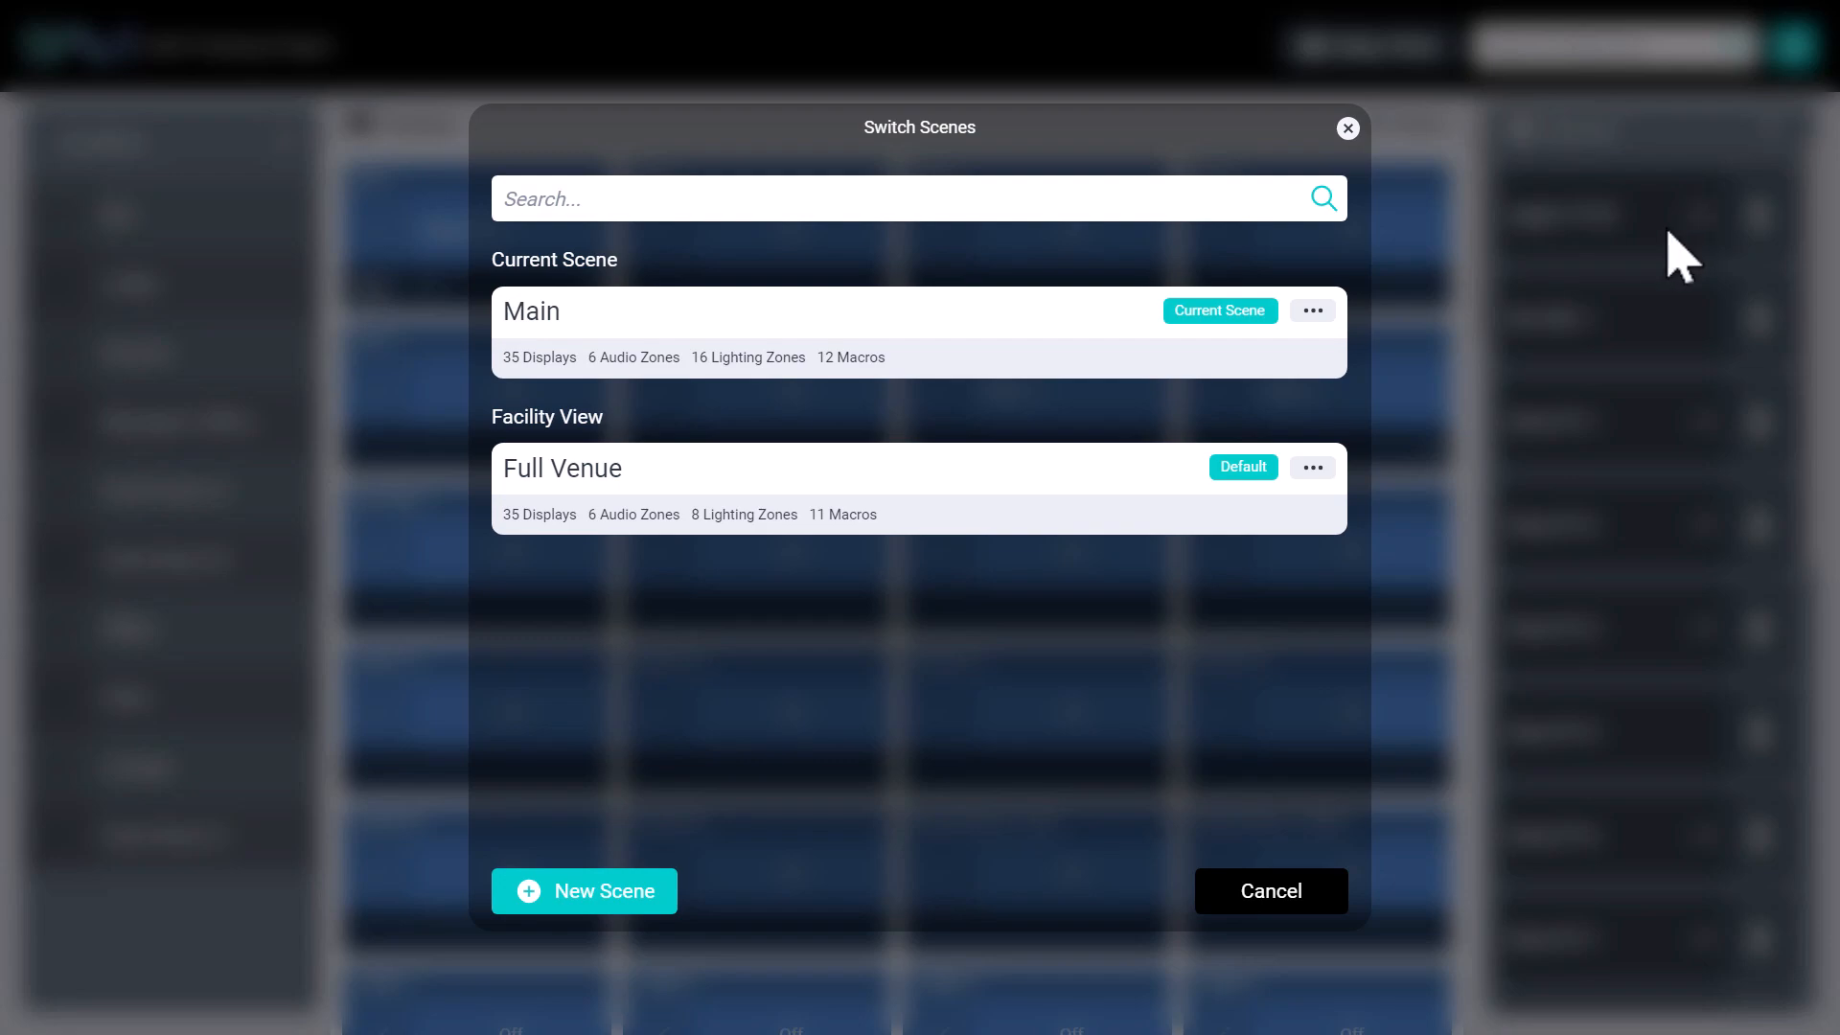
{"action": "left_click", "coordinate": [569, 499]}
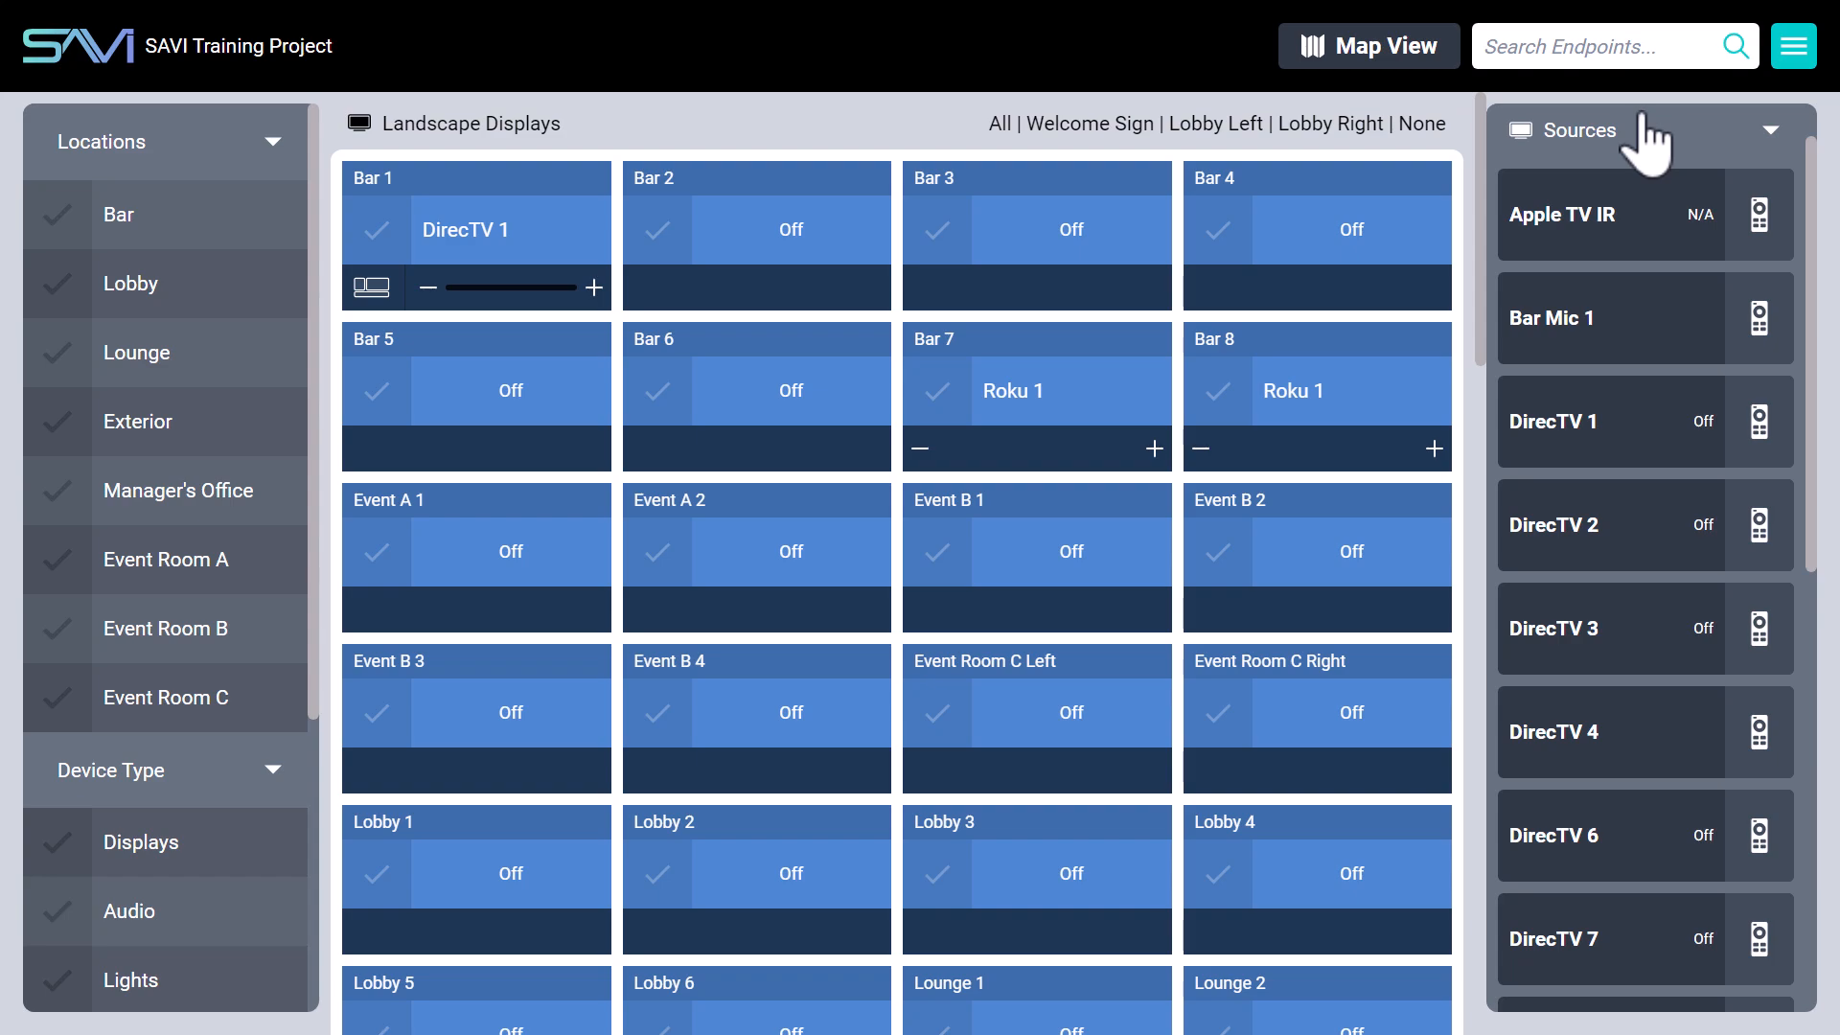
Open the list of scenes and view the actions available for the Main scene.
{"action": "left_click", "coordinate": [1802, 54]}
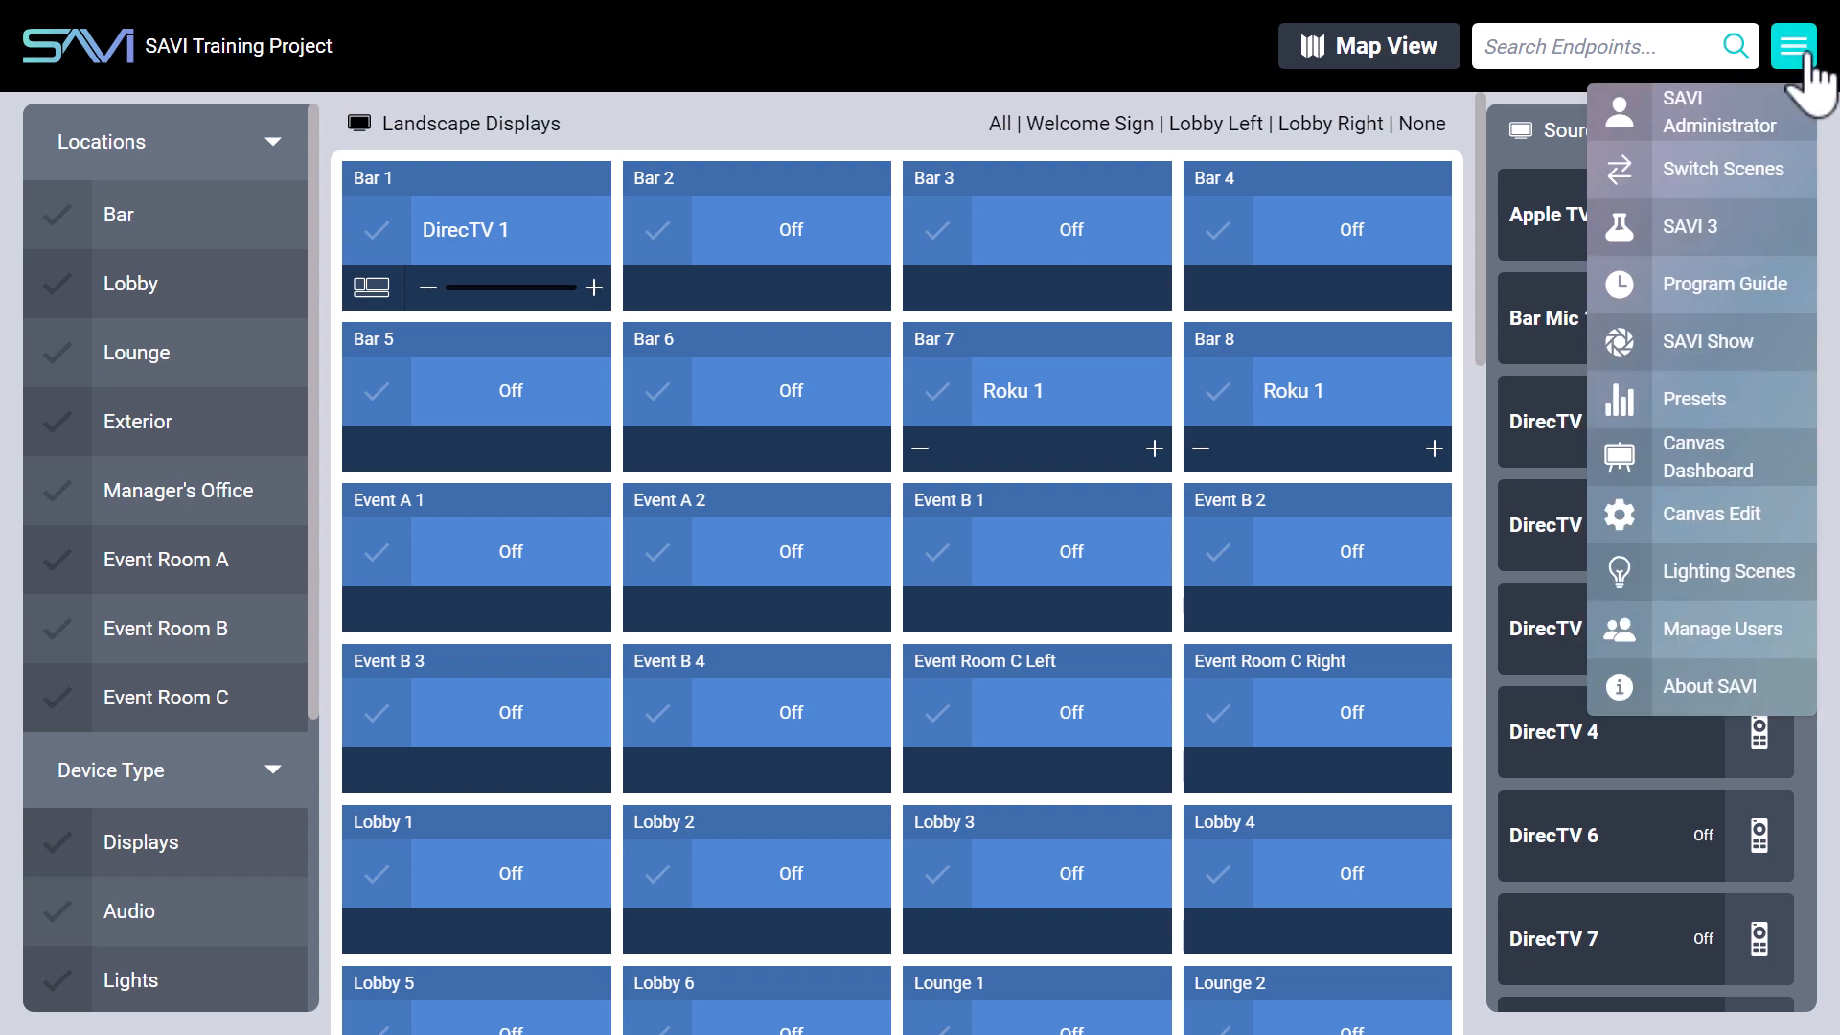
{"action": "left_click", "coordinate": [1727, 175]}
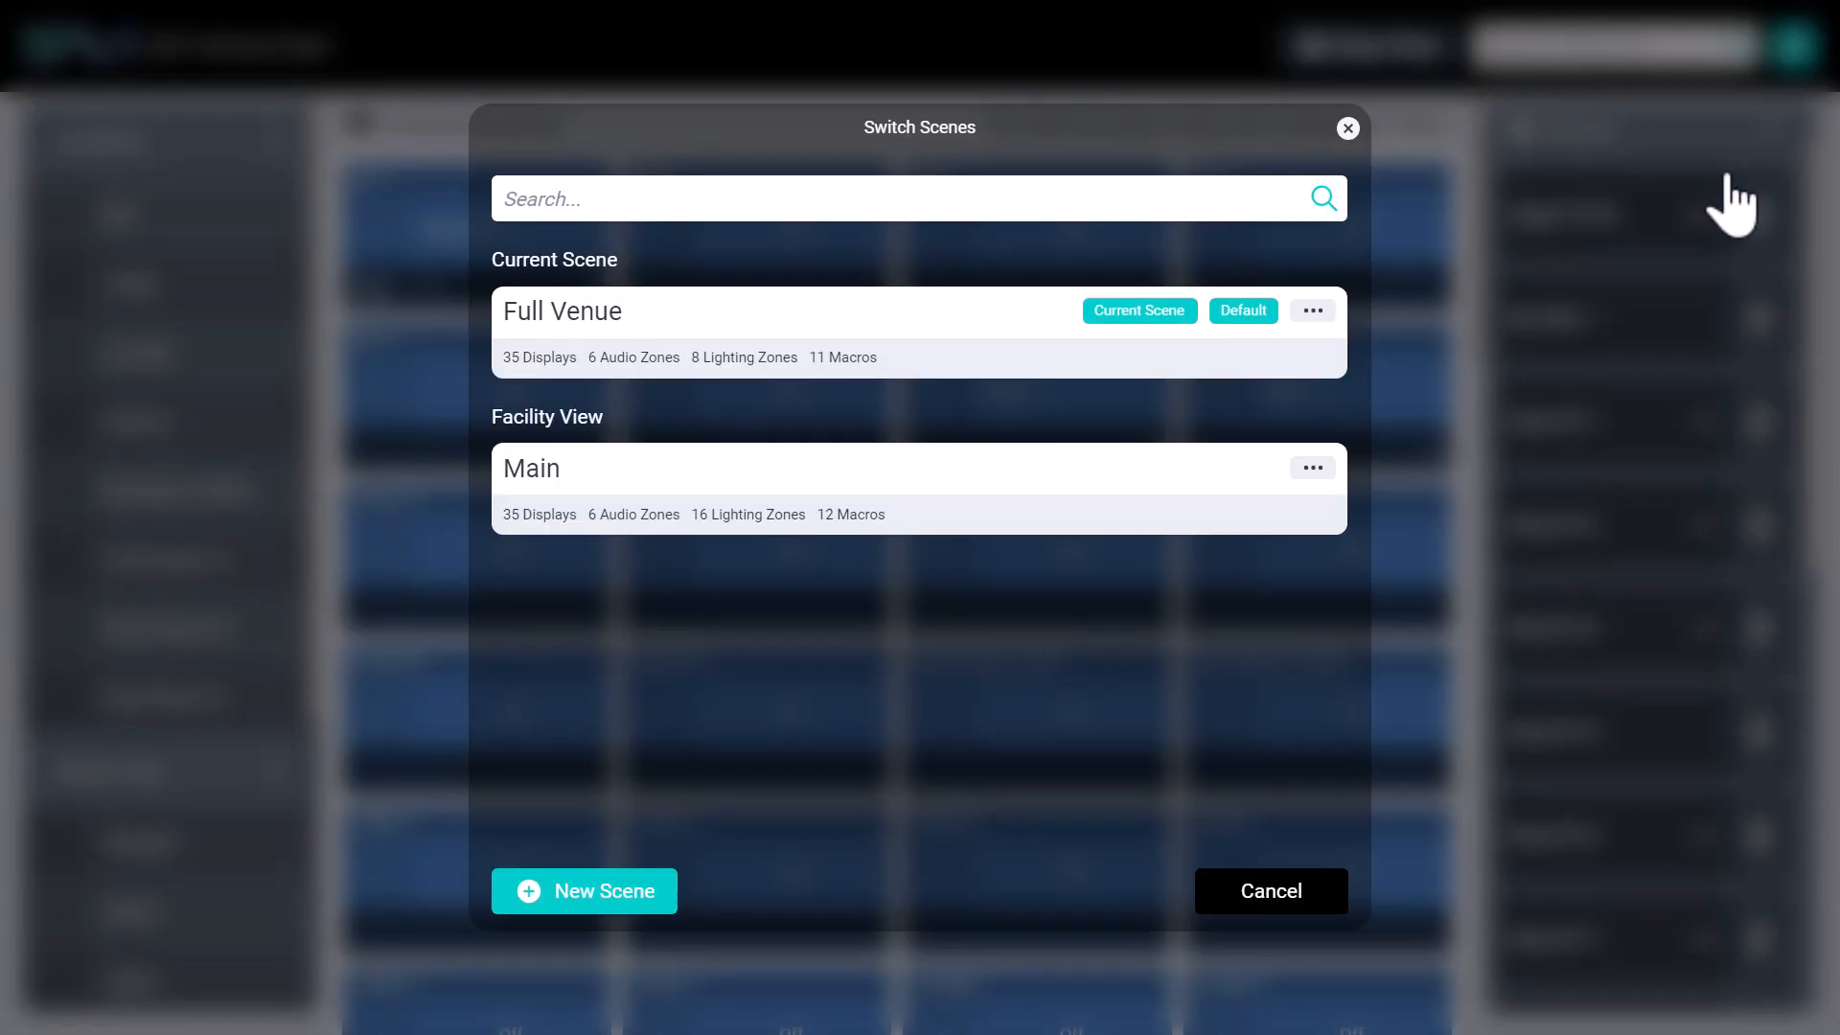
{"action": "left_click", "coordinate": [1313, 470]}
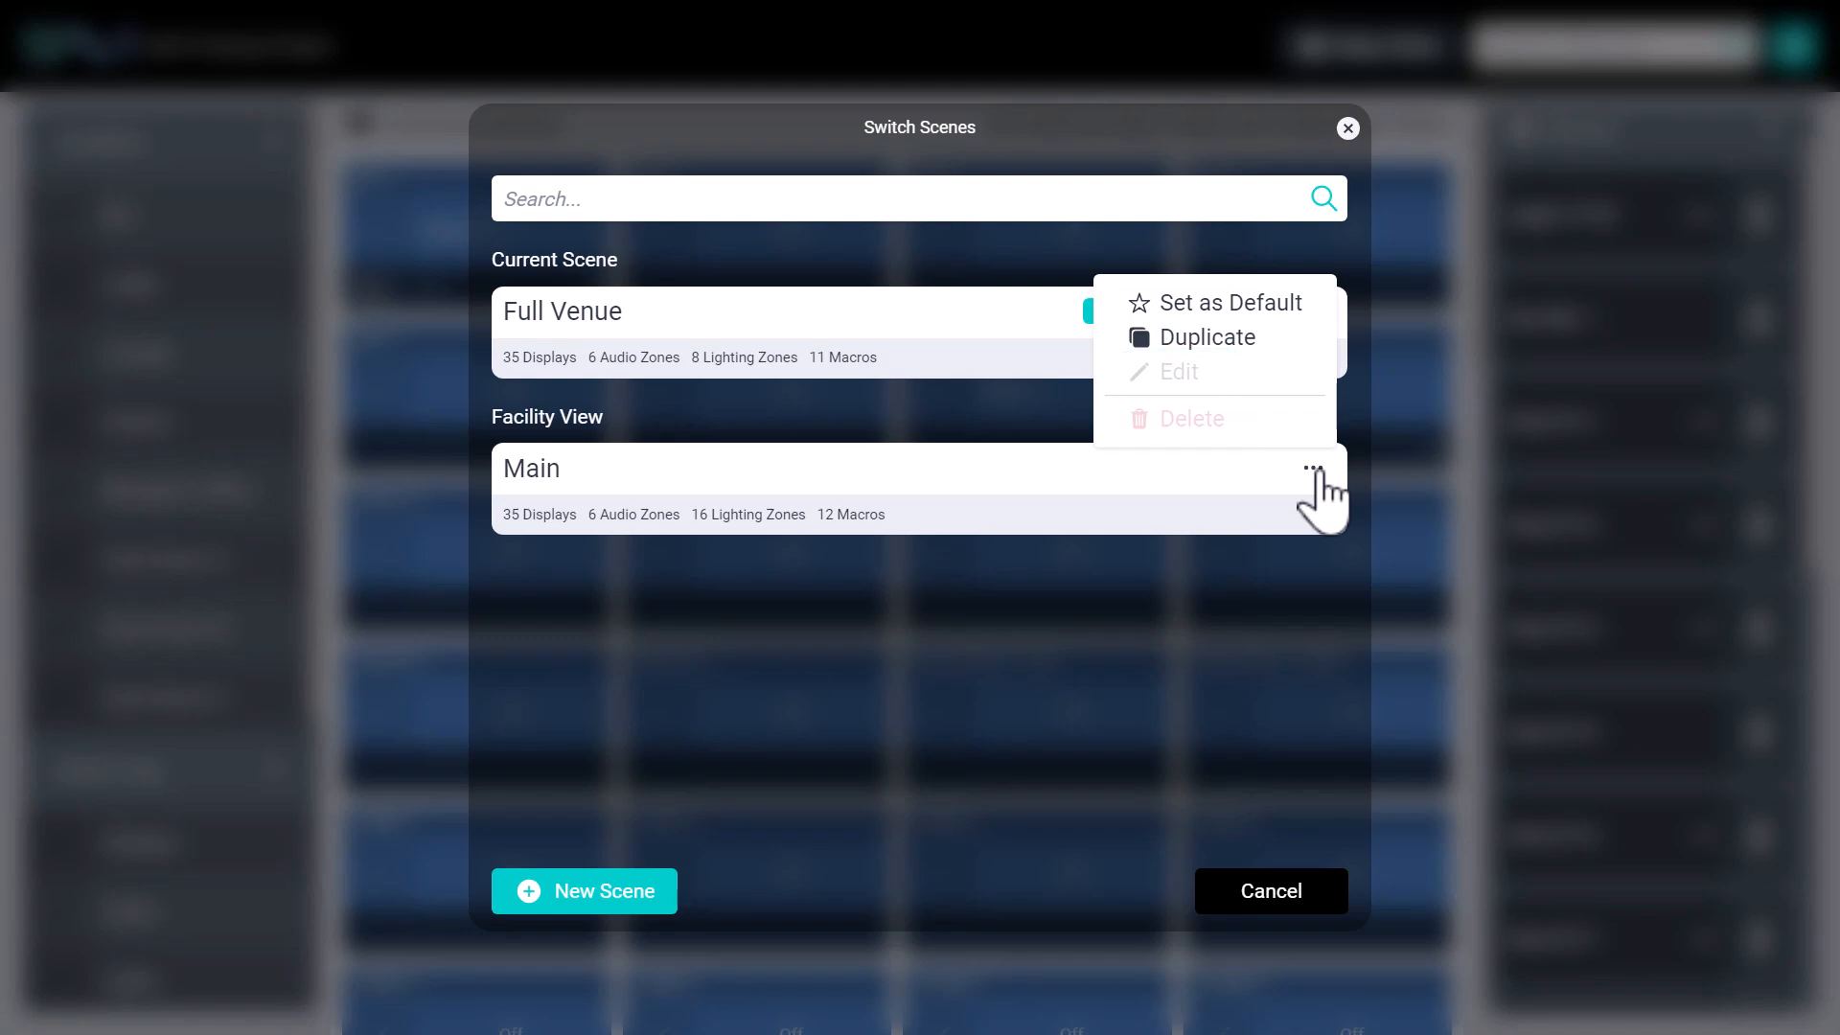
{"action": "left_click", "coordinate": [1320, 635]}
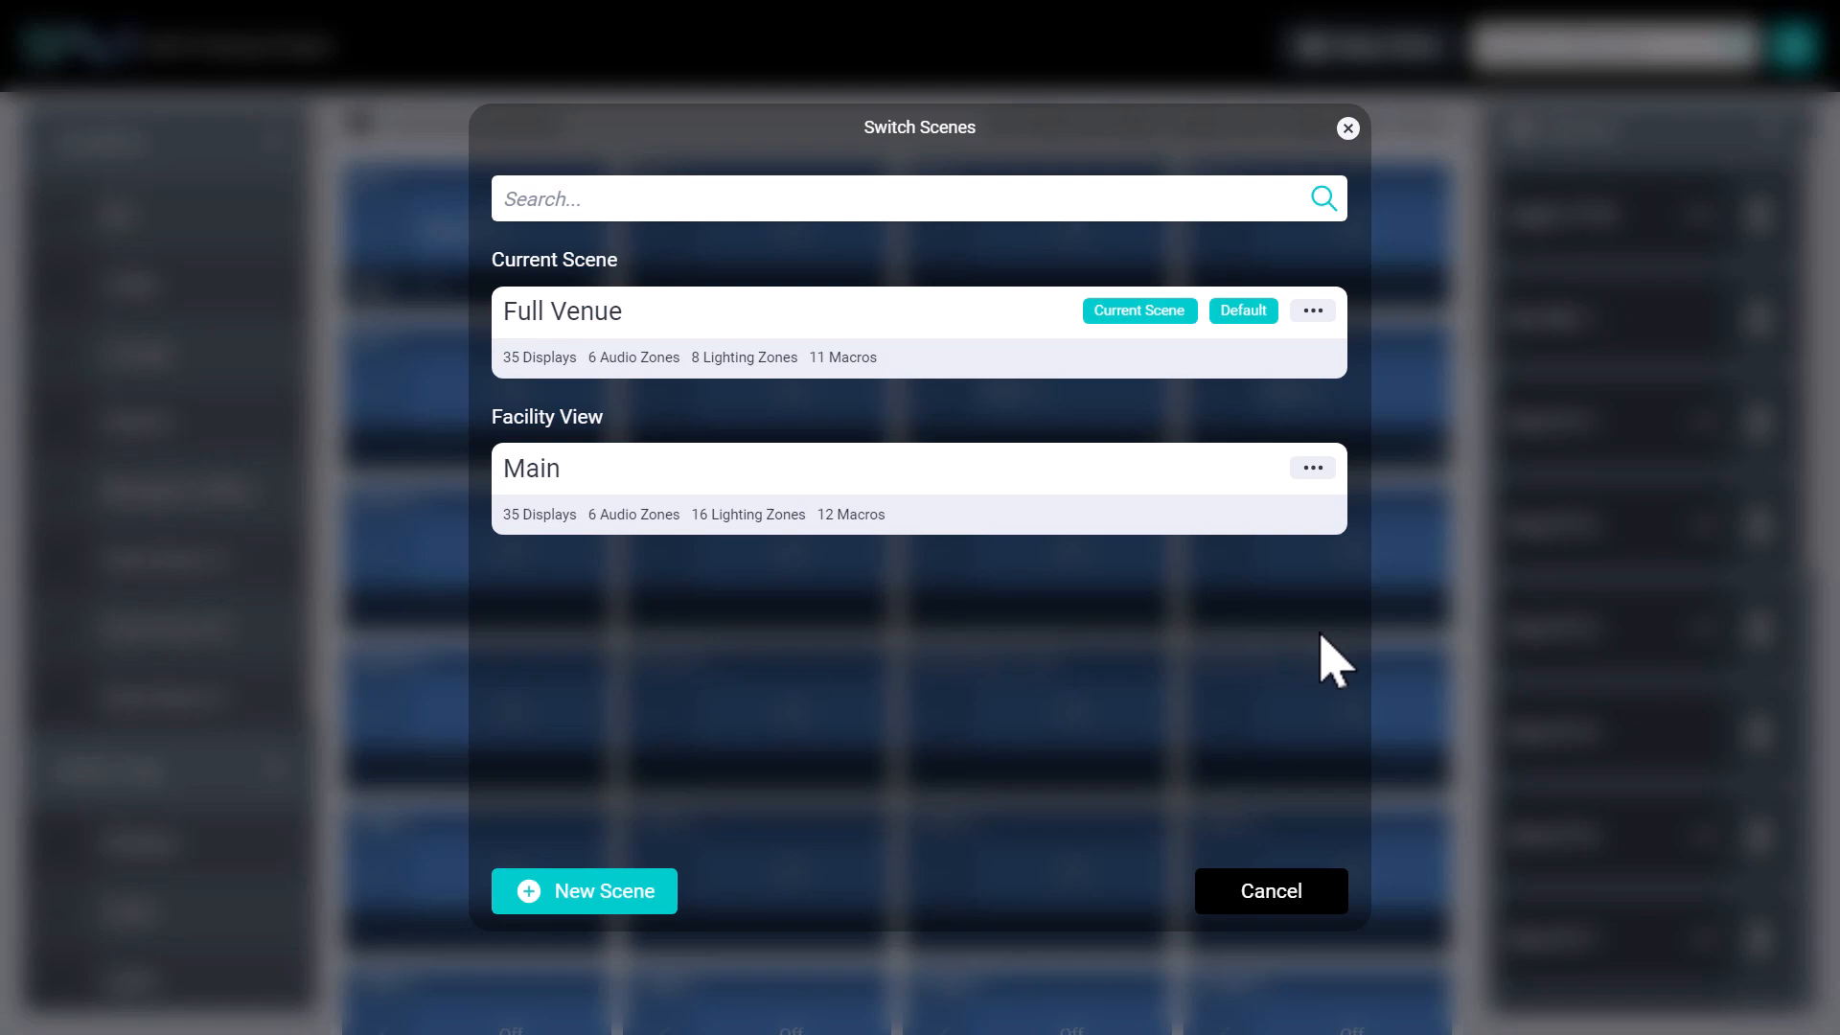
Duplicate the Main scene in the scene list.
{"action": "left_click", "coordinate": [1312, 468]}
{"action": "left_click", "coordinate": [1215, 339]}
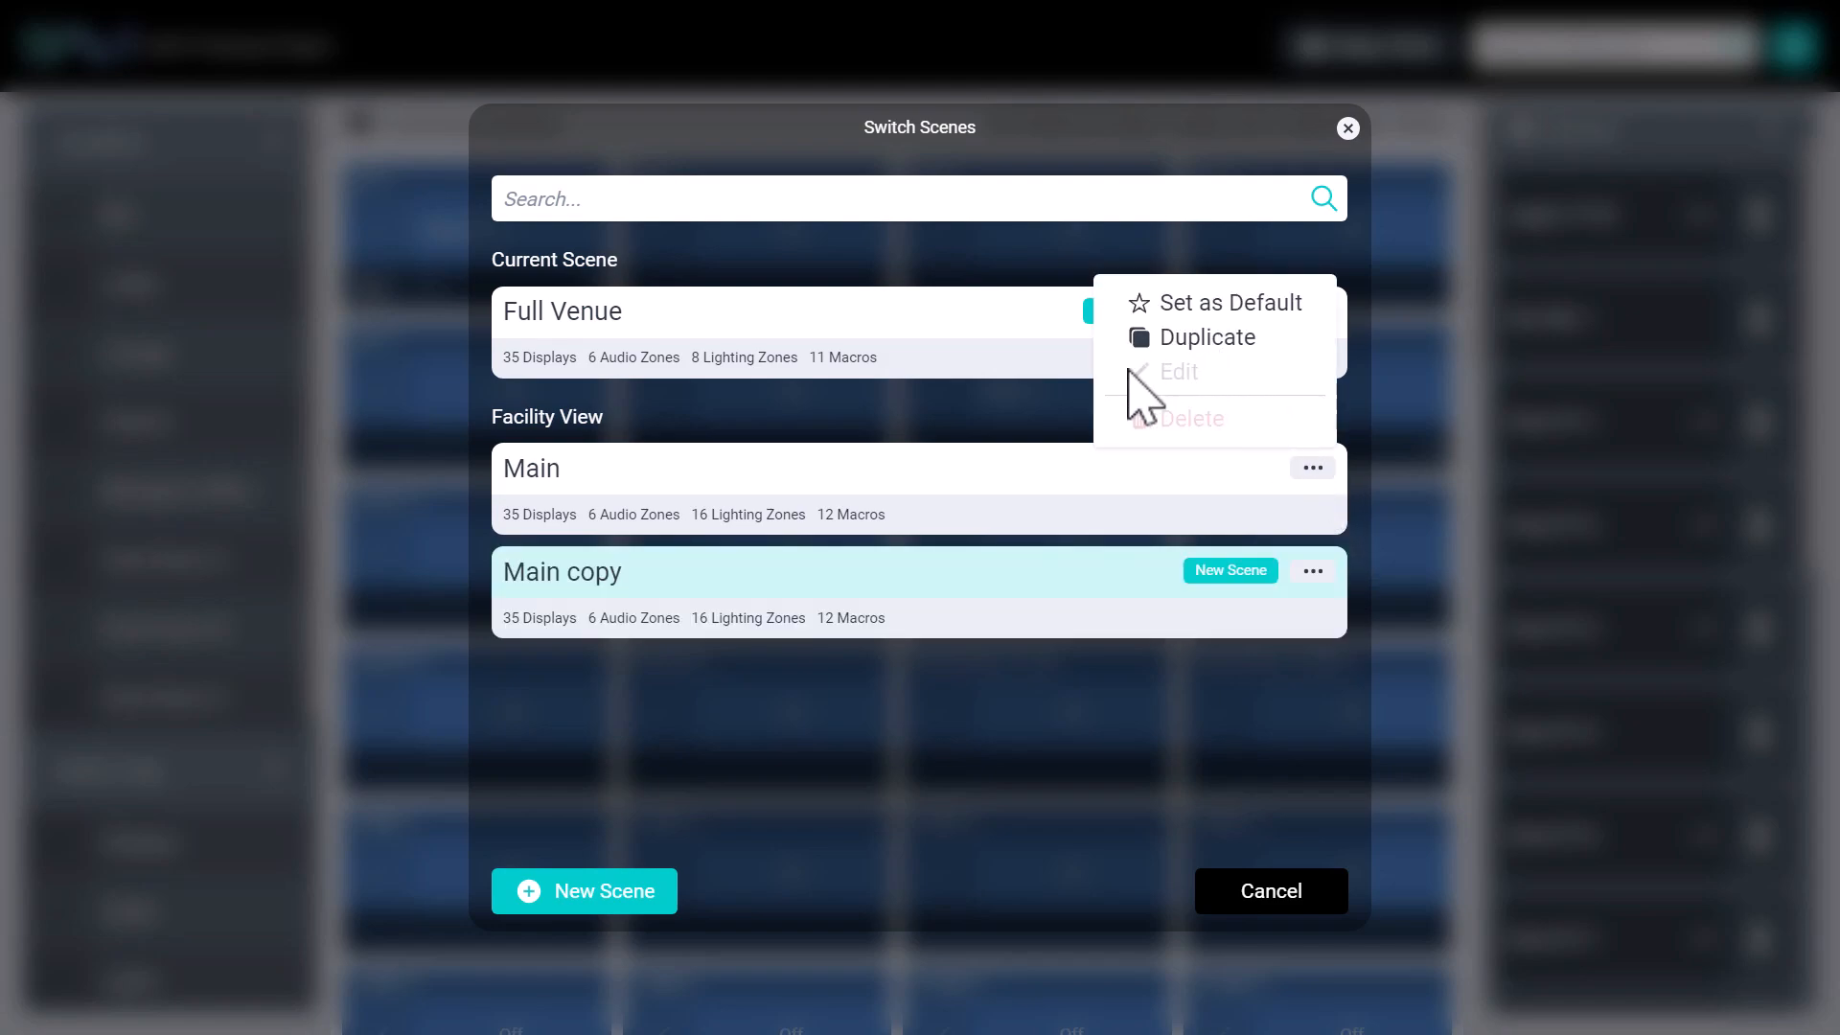
{"action": "left_click", "coordinate": [1014, 441]}
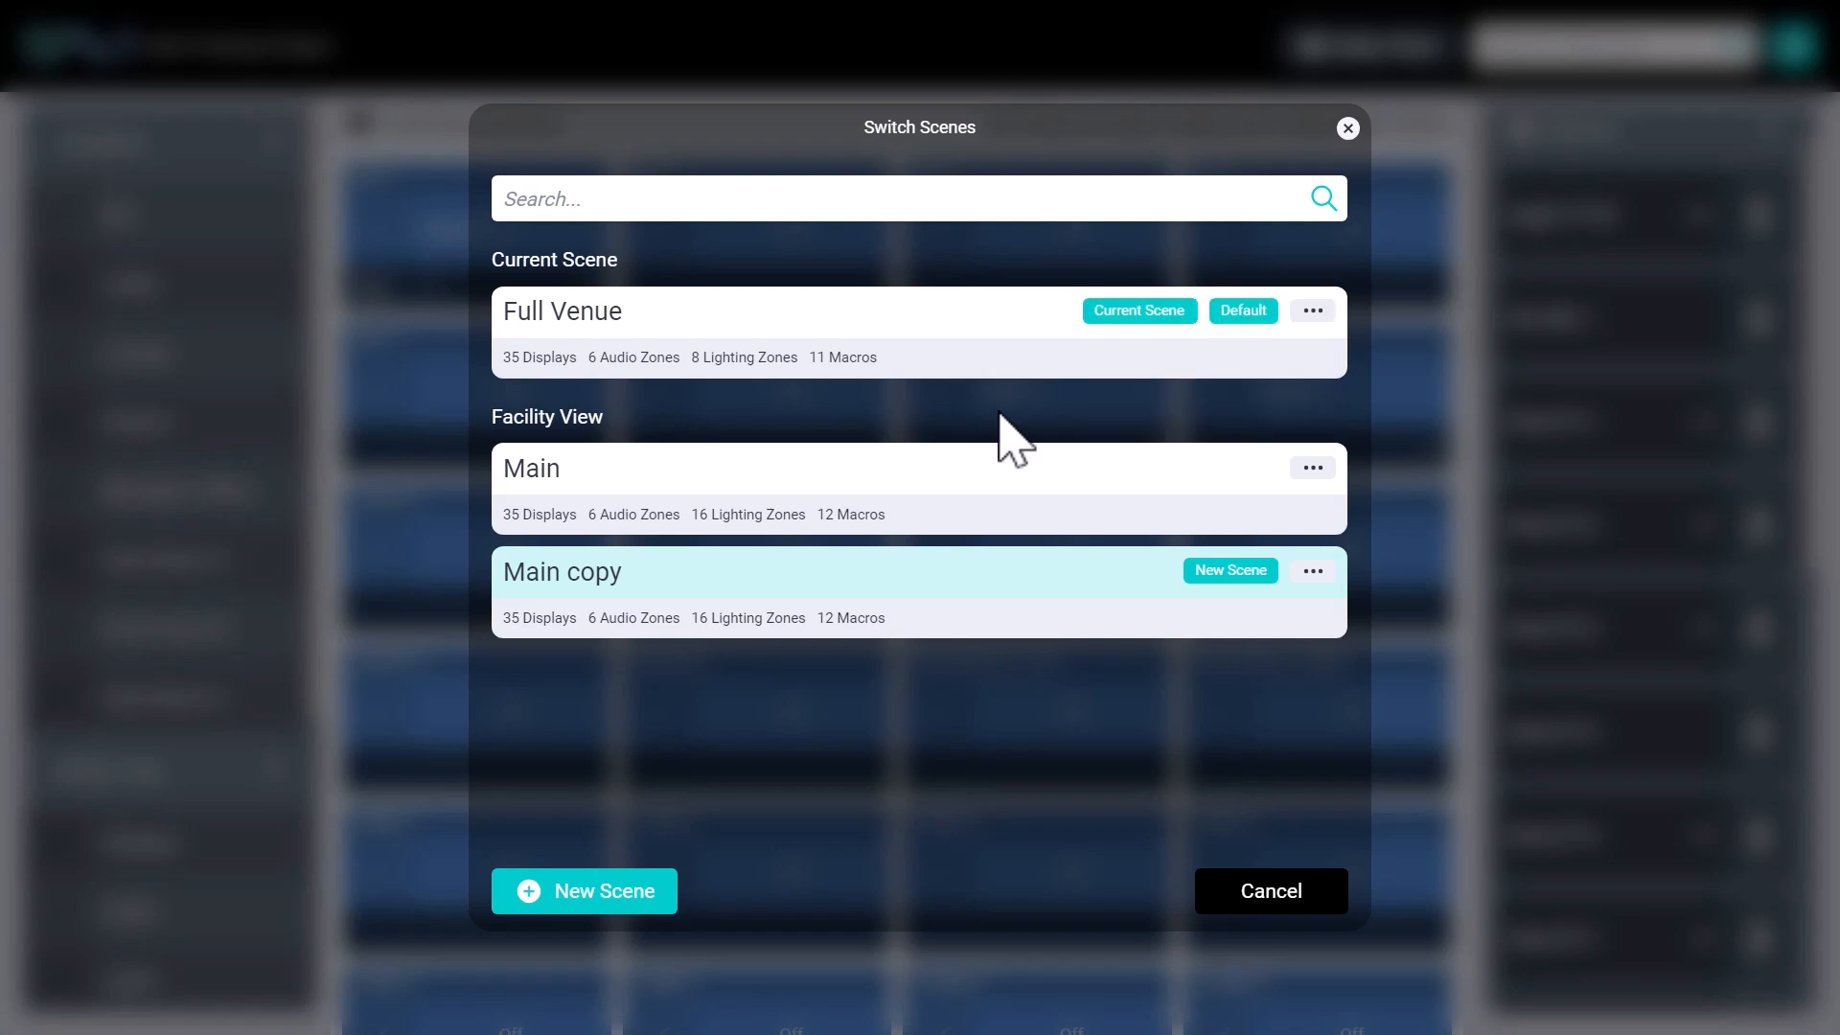
Delete the Main copy scene from the scene list.
{"action": "left_click", "coordinate": [1312, 571]}
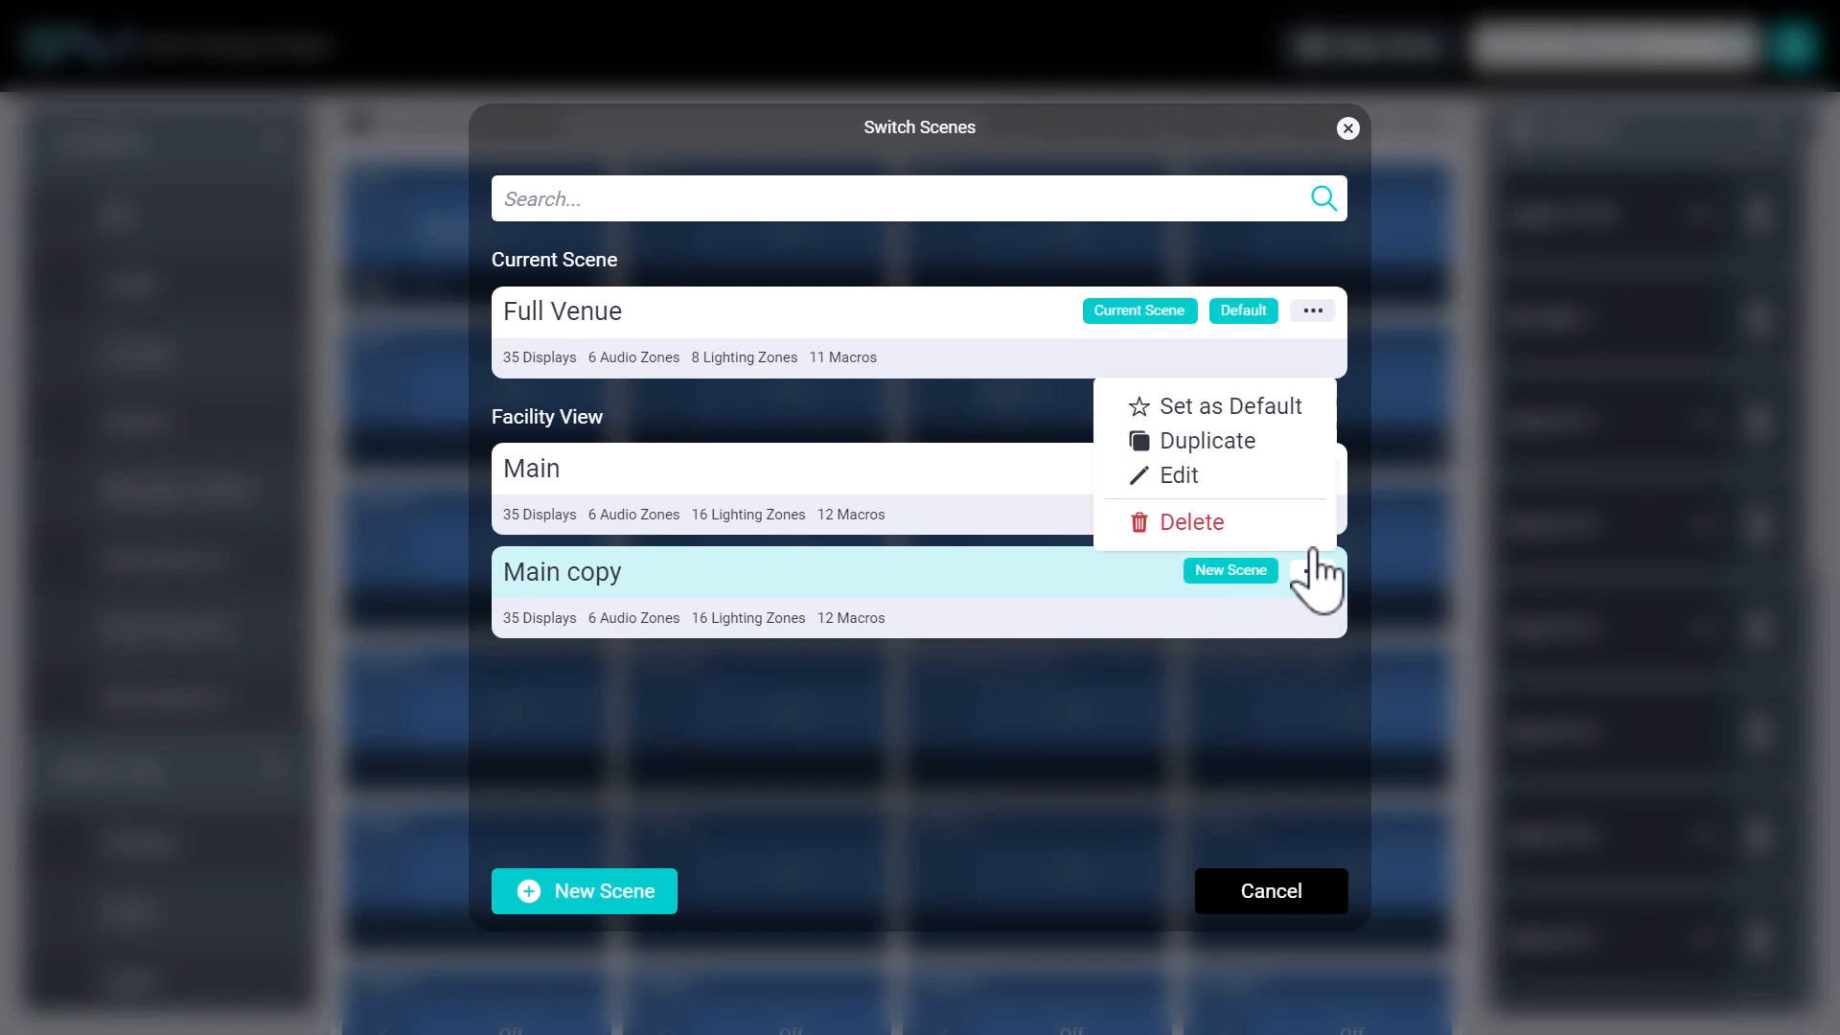
{"action": "left_click", "coordinate": [1279, 522]}
{"action": "left_click", "coordinate": [1147, 565]}
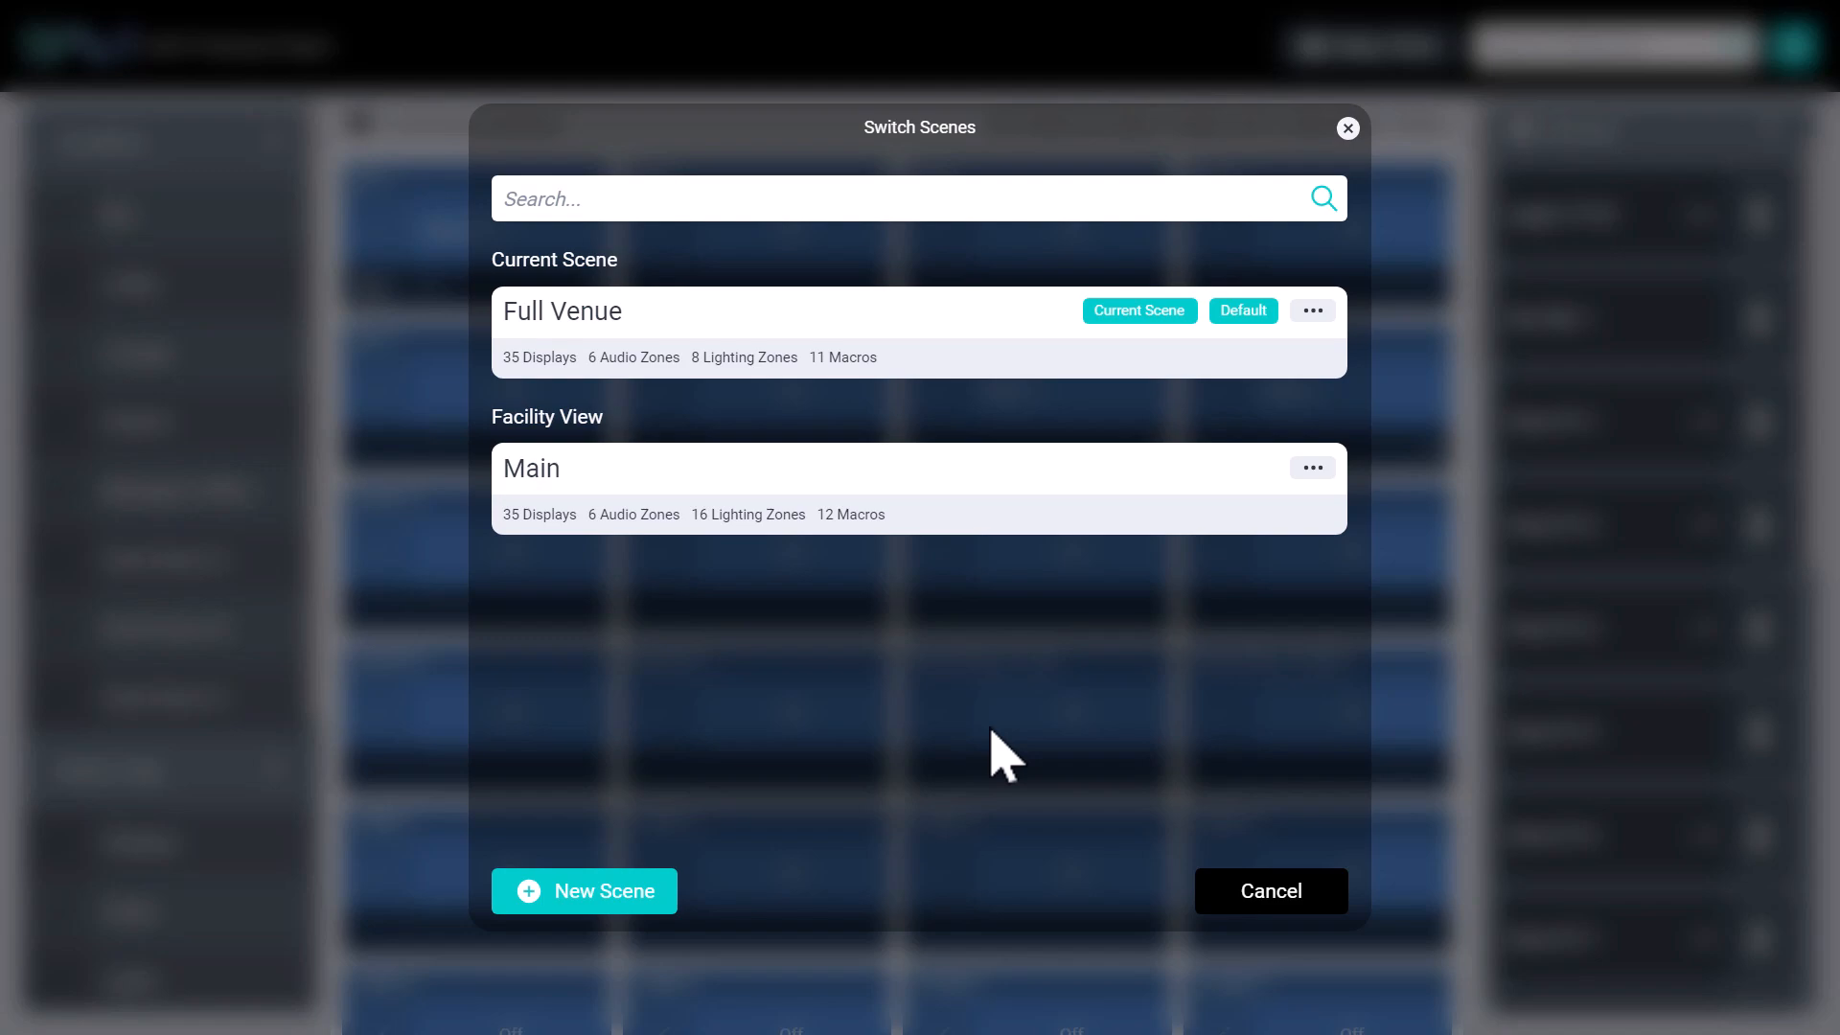
Open the Full Venue scene for editing, and move its Audio Zones section to first place and back below Portrait Displays.
{"action": "left_click", "coordinate": [1314, 312]}
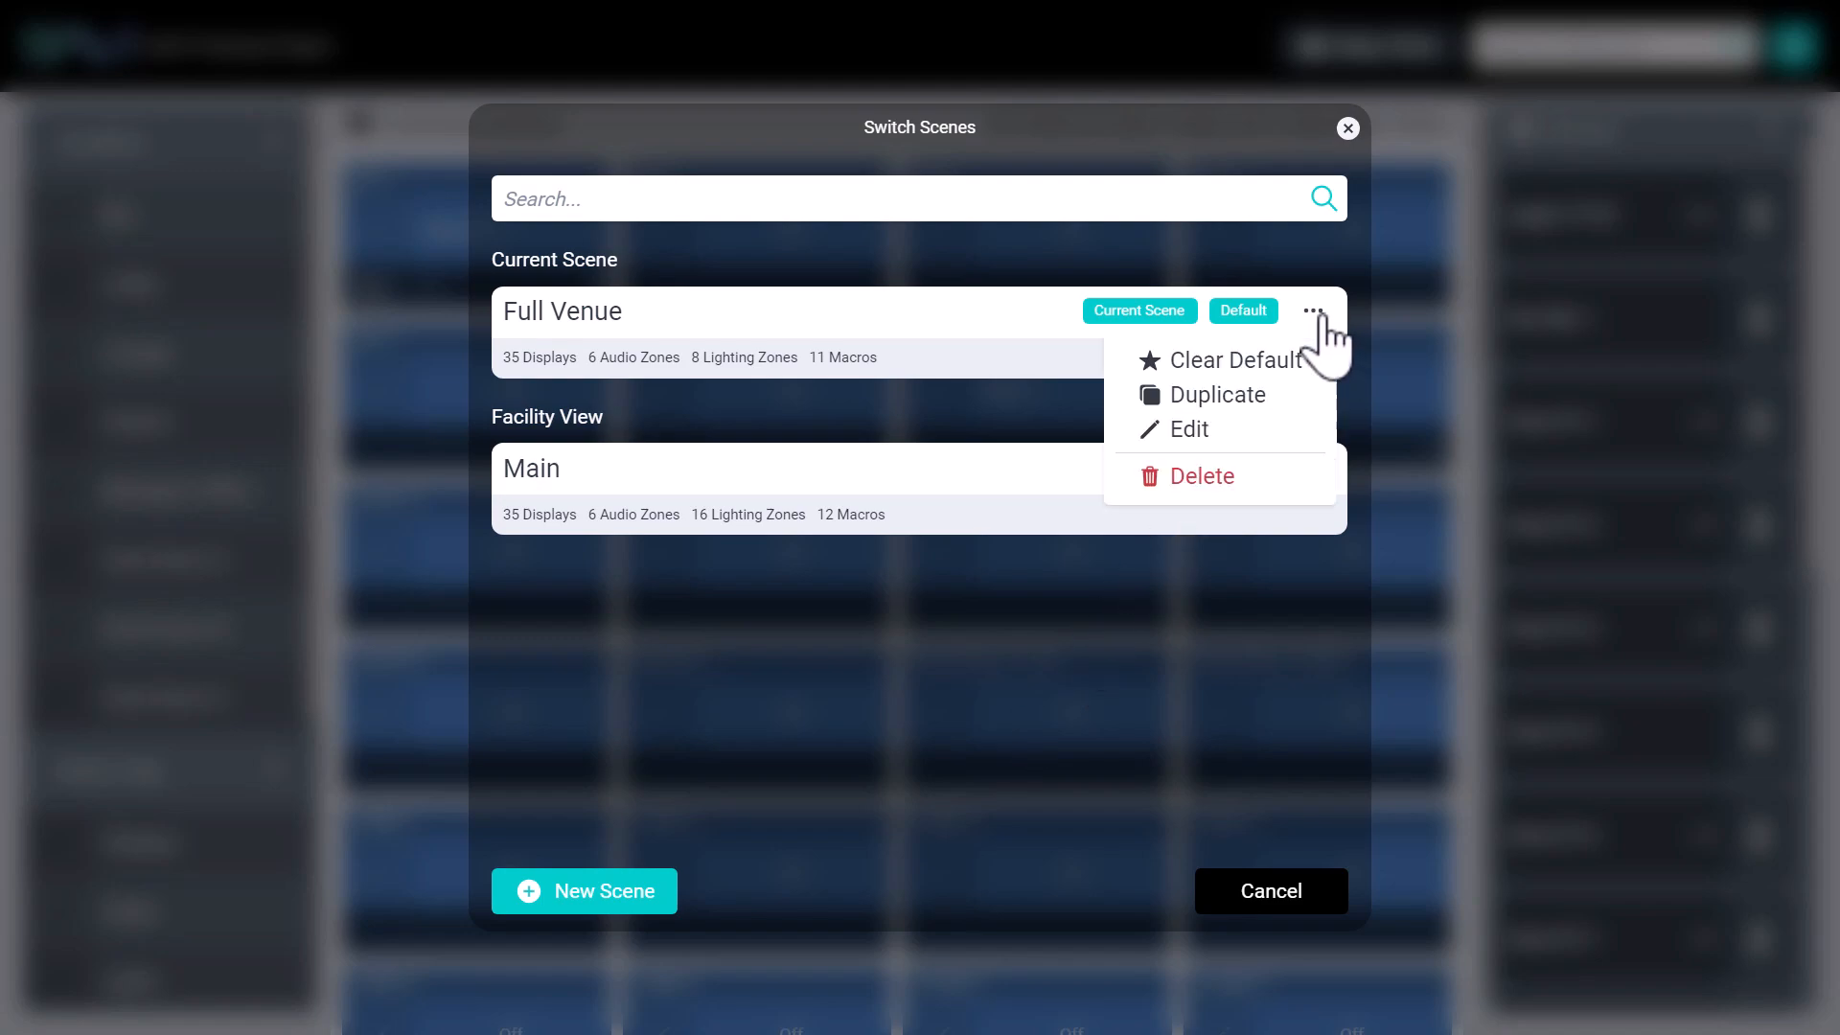
{"action": "left_click", "coordinate": [1189, 430]}
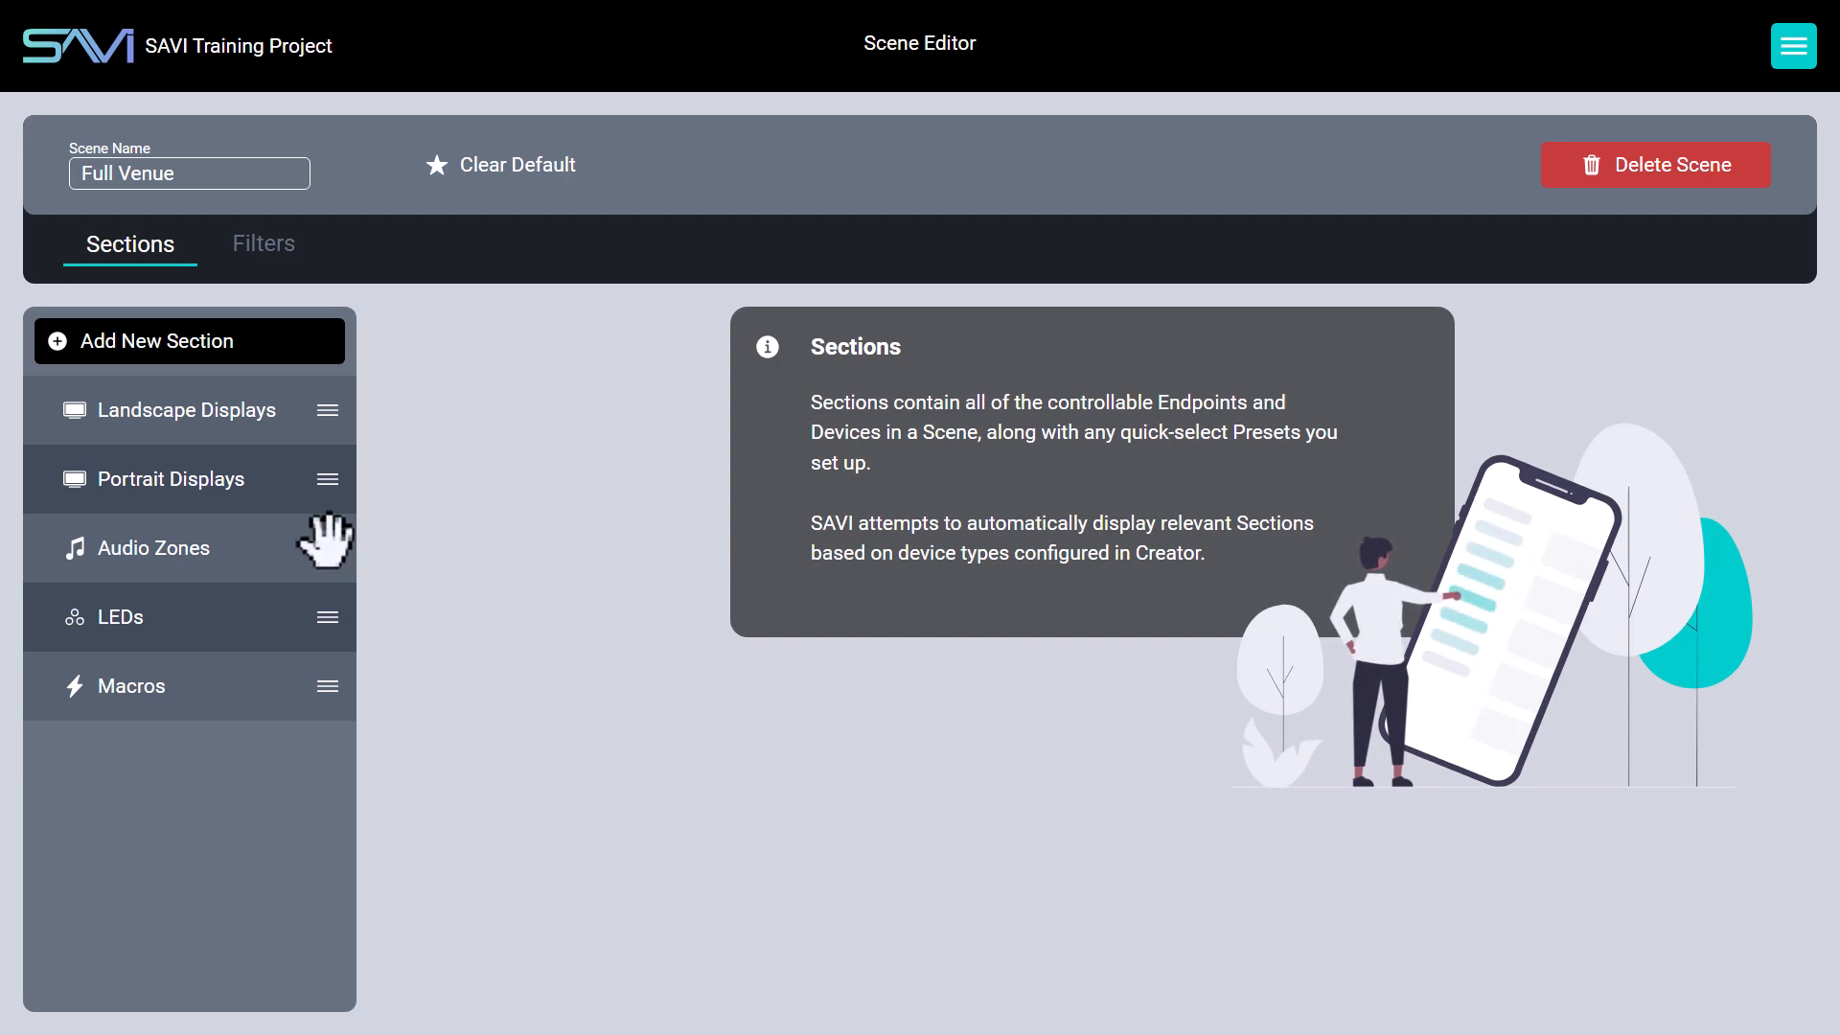
{"action": "left_click_drag", "start_coordinate": [323, 544], "coordinate": [373, 399]}
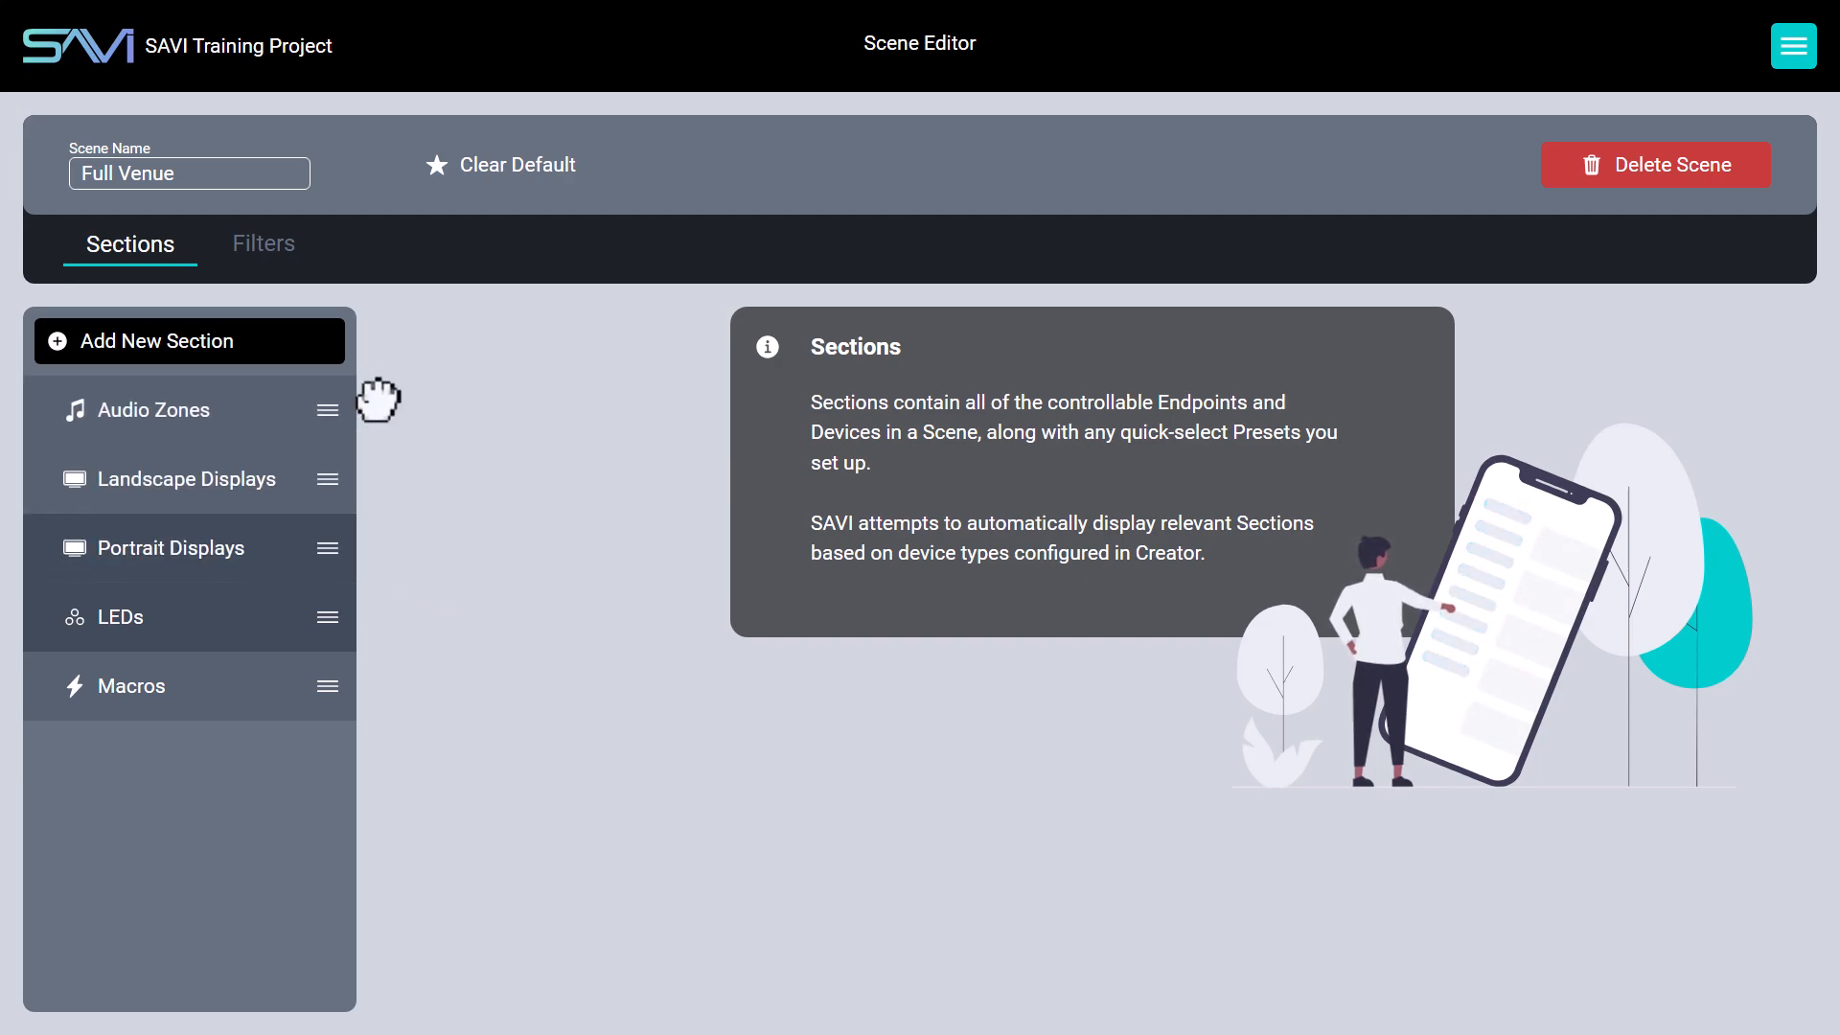
{"action": "left_click_drag", "start_coordinate": [329, 409], "coordinate": [339, 556]}
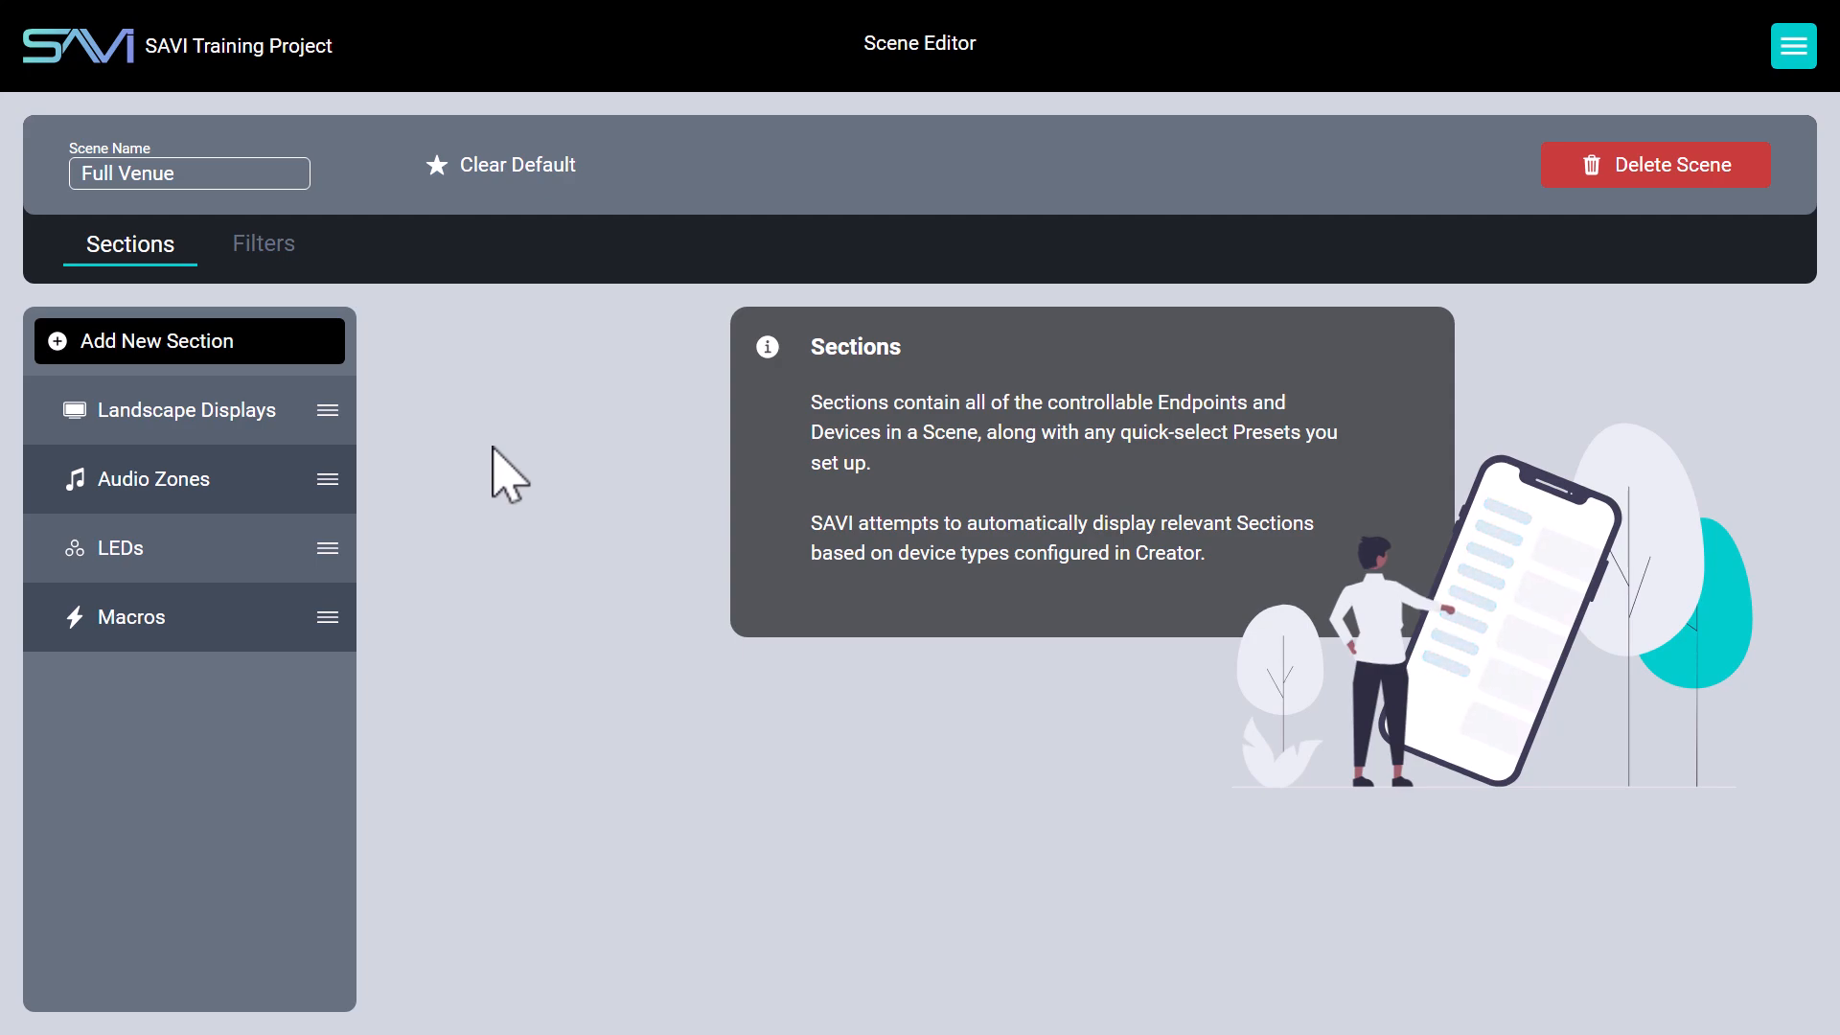
Add a new Displays section to the scene and place it directly below Landscape Displays.
{"action": "left_click", "coordinate": [151, 355]}
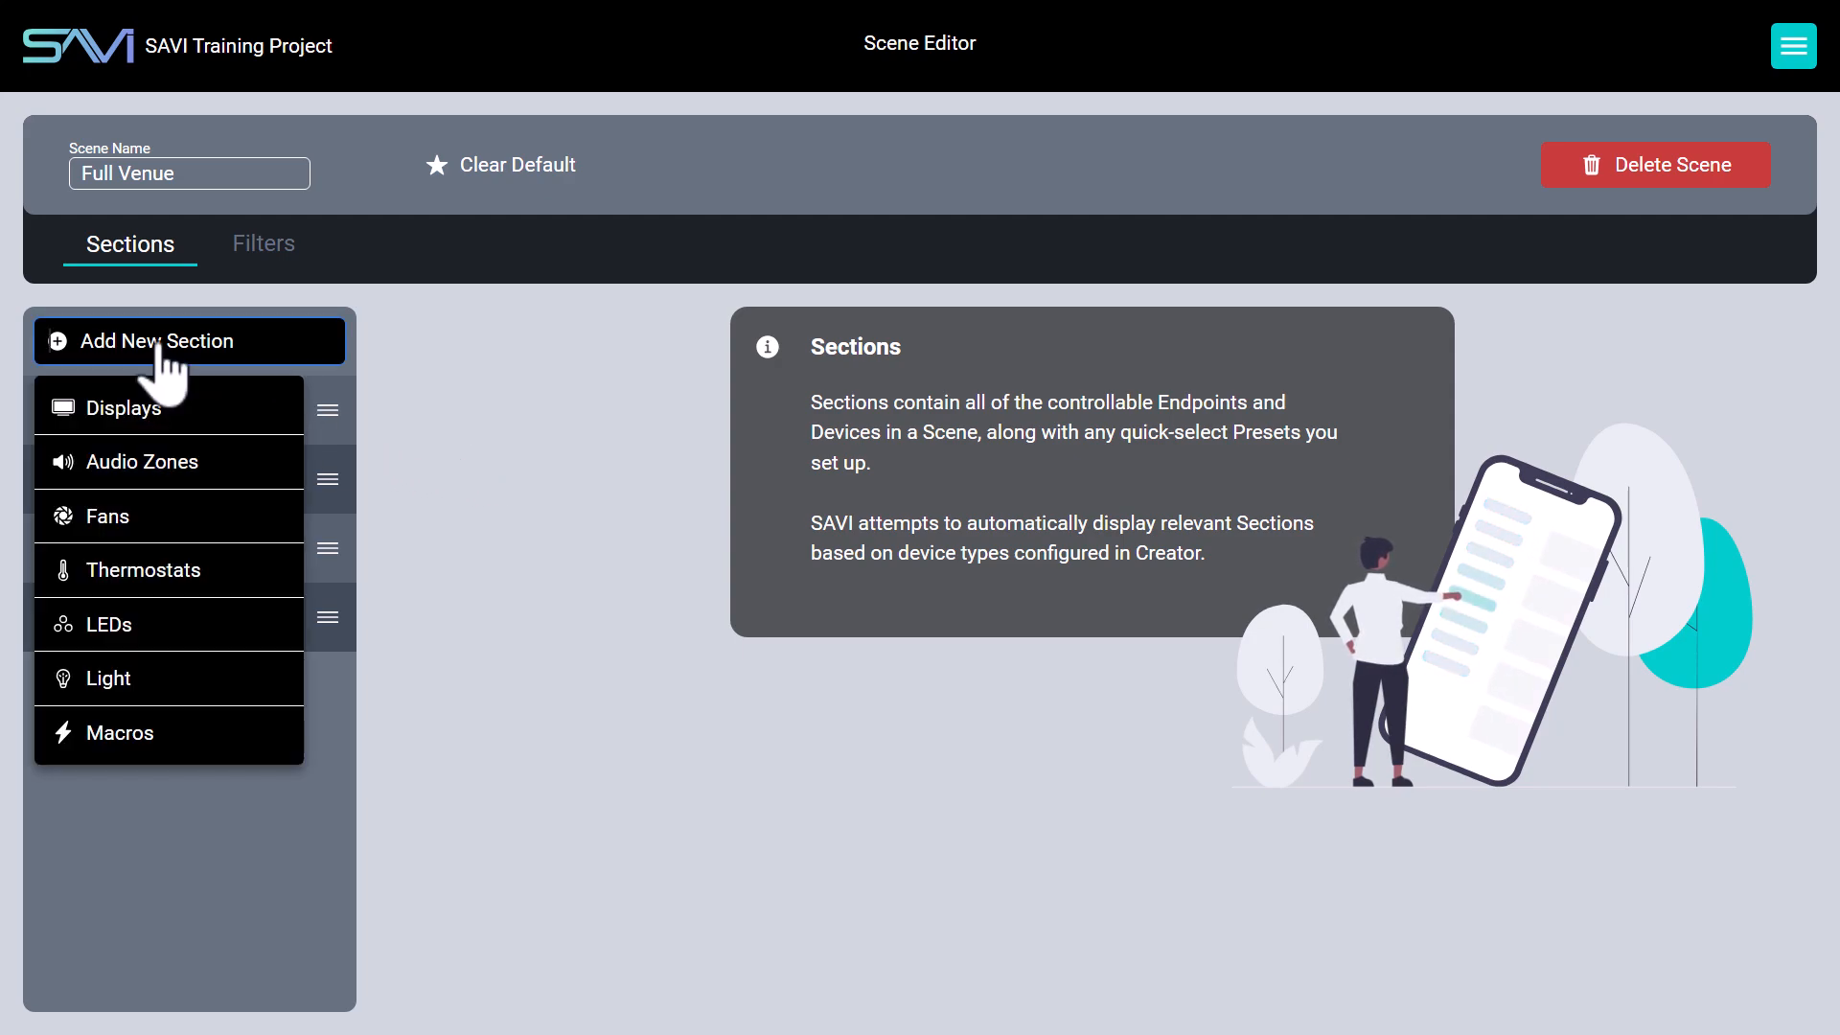
{"action": "left_click", "coordinate": [115, 412]}
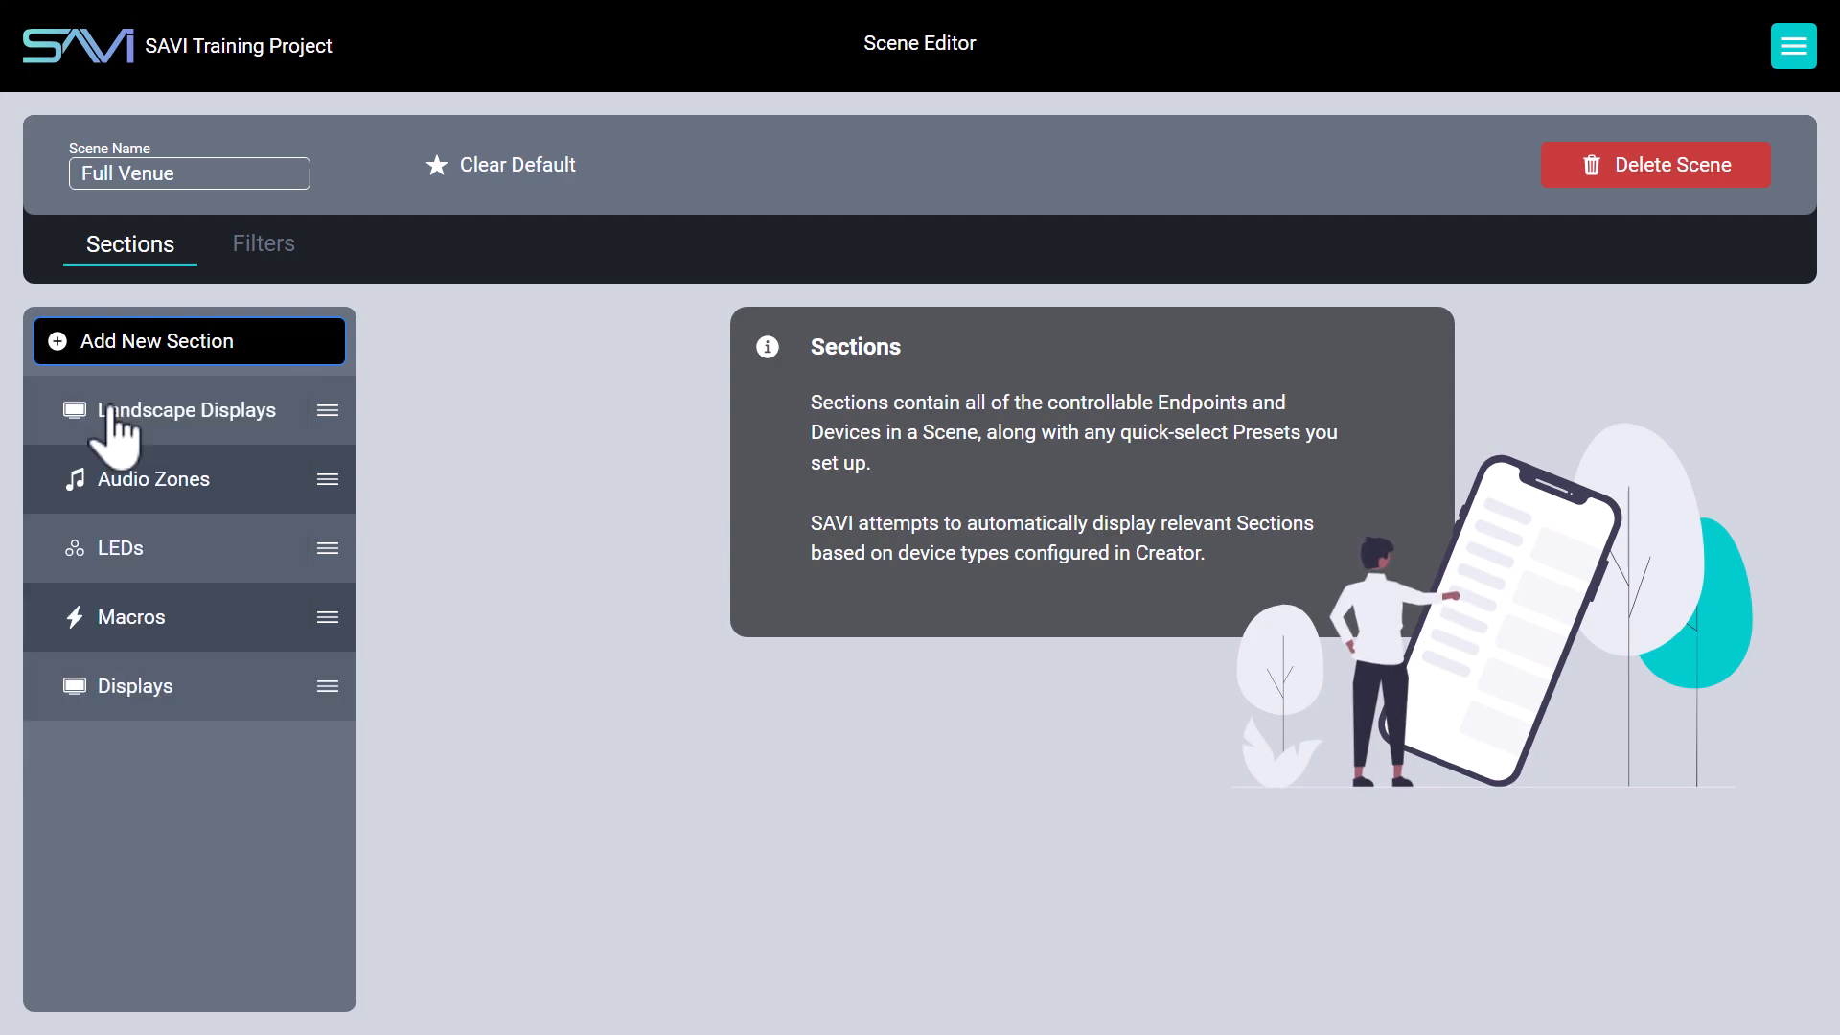
{"action": "mouse_move", "coordinate": [325, 682]}
{"action": "left_mouse_down"}
{"action": "mouse_move", "coordinate": [427, 575]}
{"action": "mouse_move", "coordinate": [398, 474]}
{"action": "left_mouse_up"}
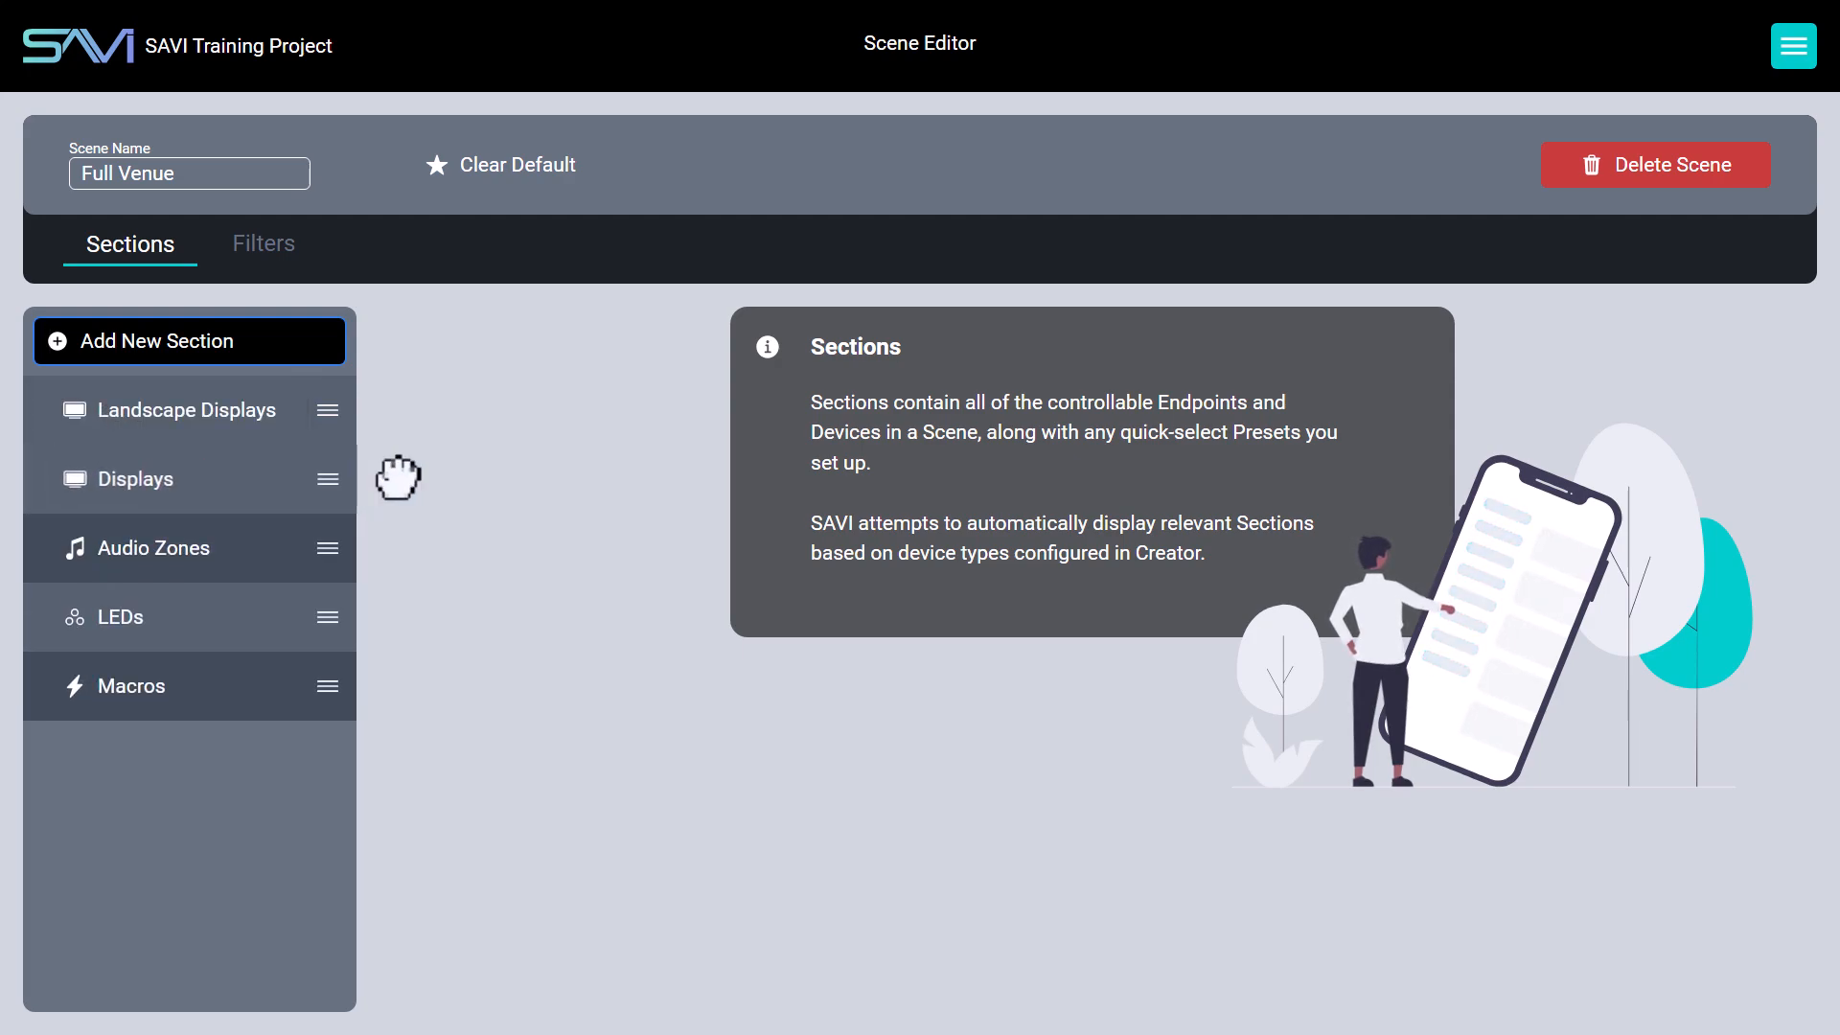
Rename the new Displays section to Portrait Displays.
{"action": "left_click", "coordinate": [213, 510]}
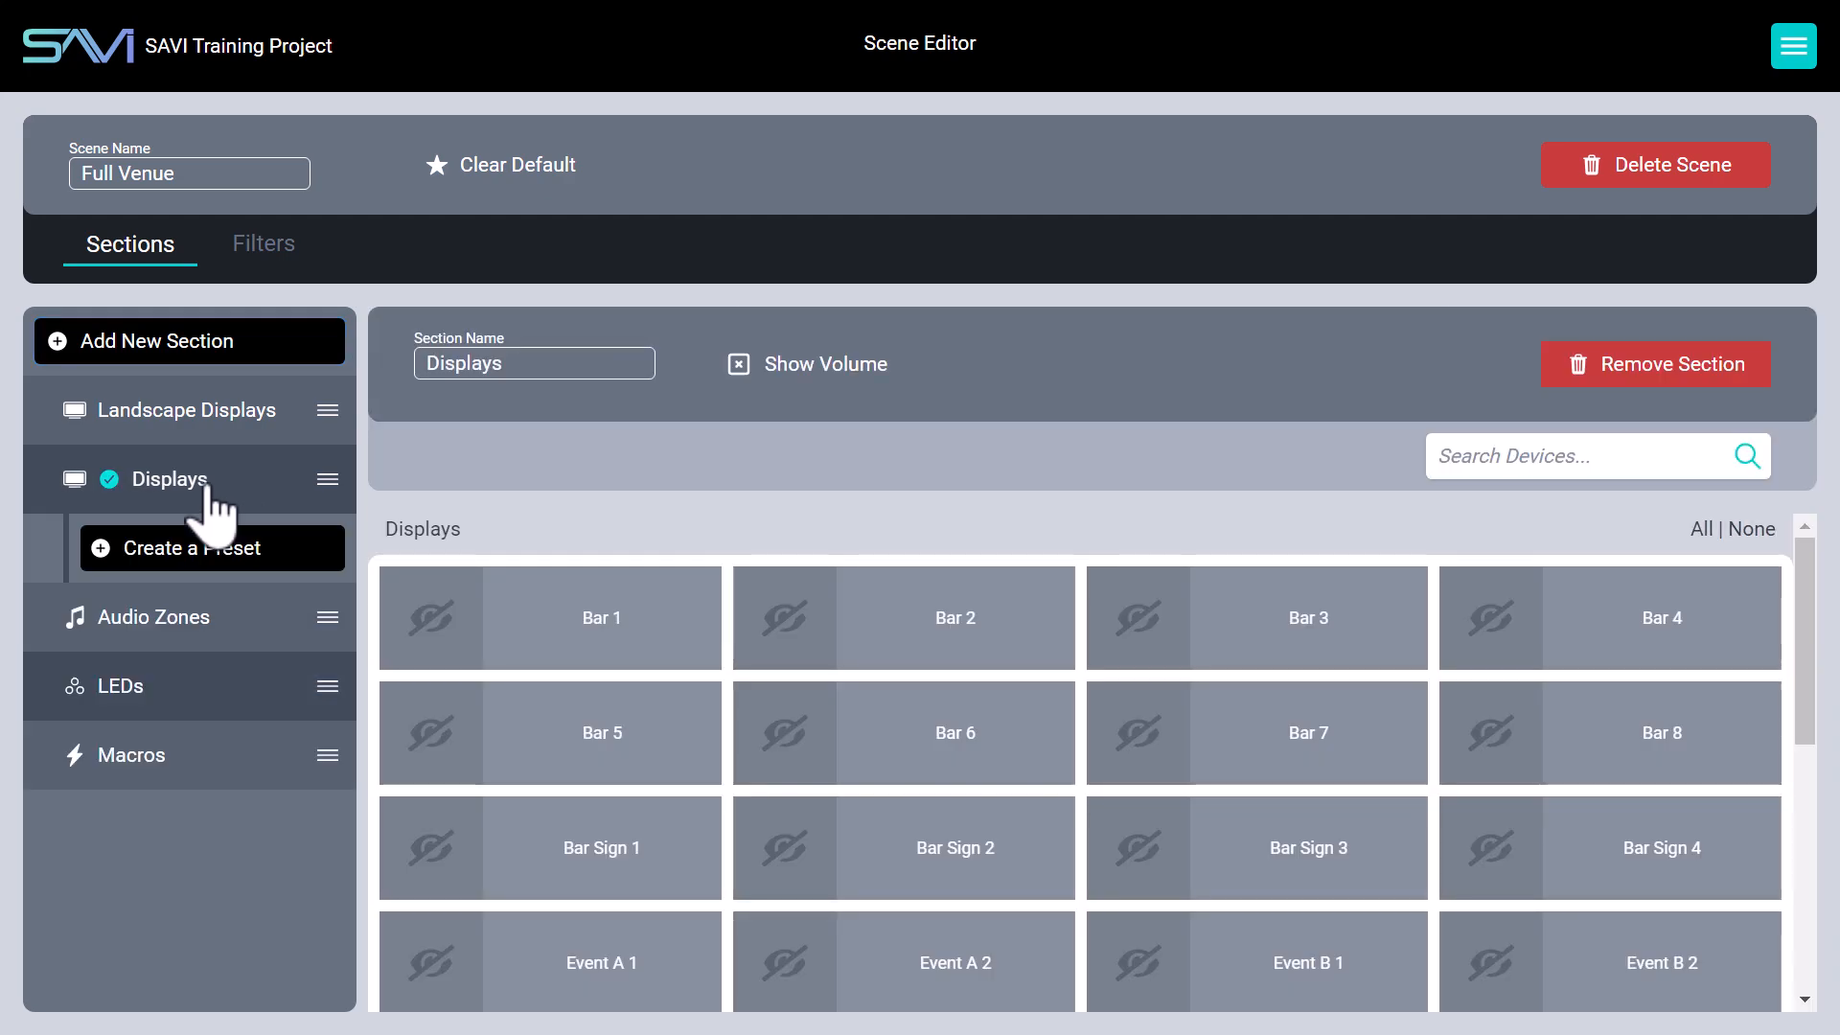
{"action": "left_click", "coordinate": [423, 367]}
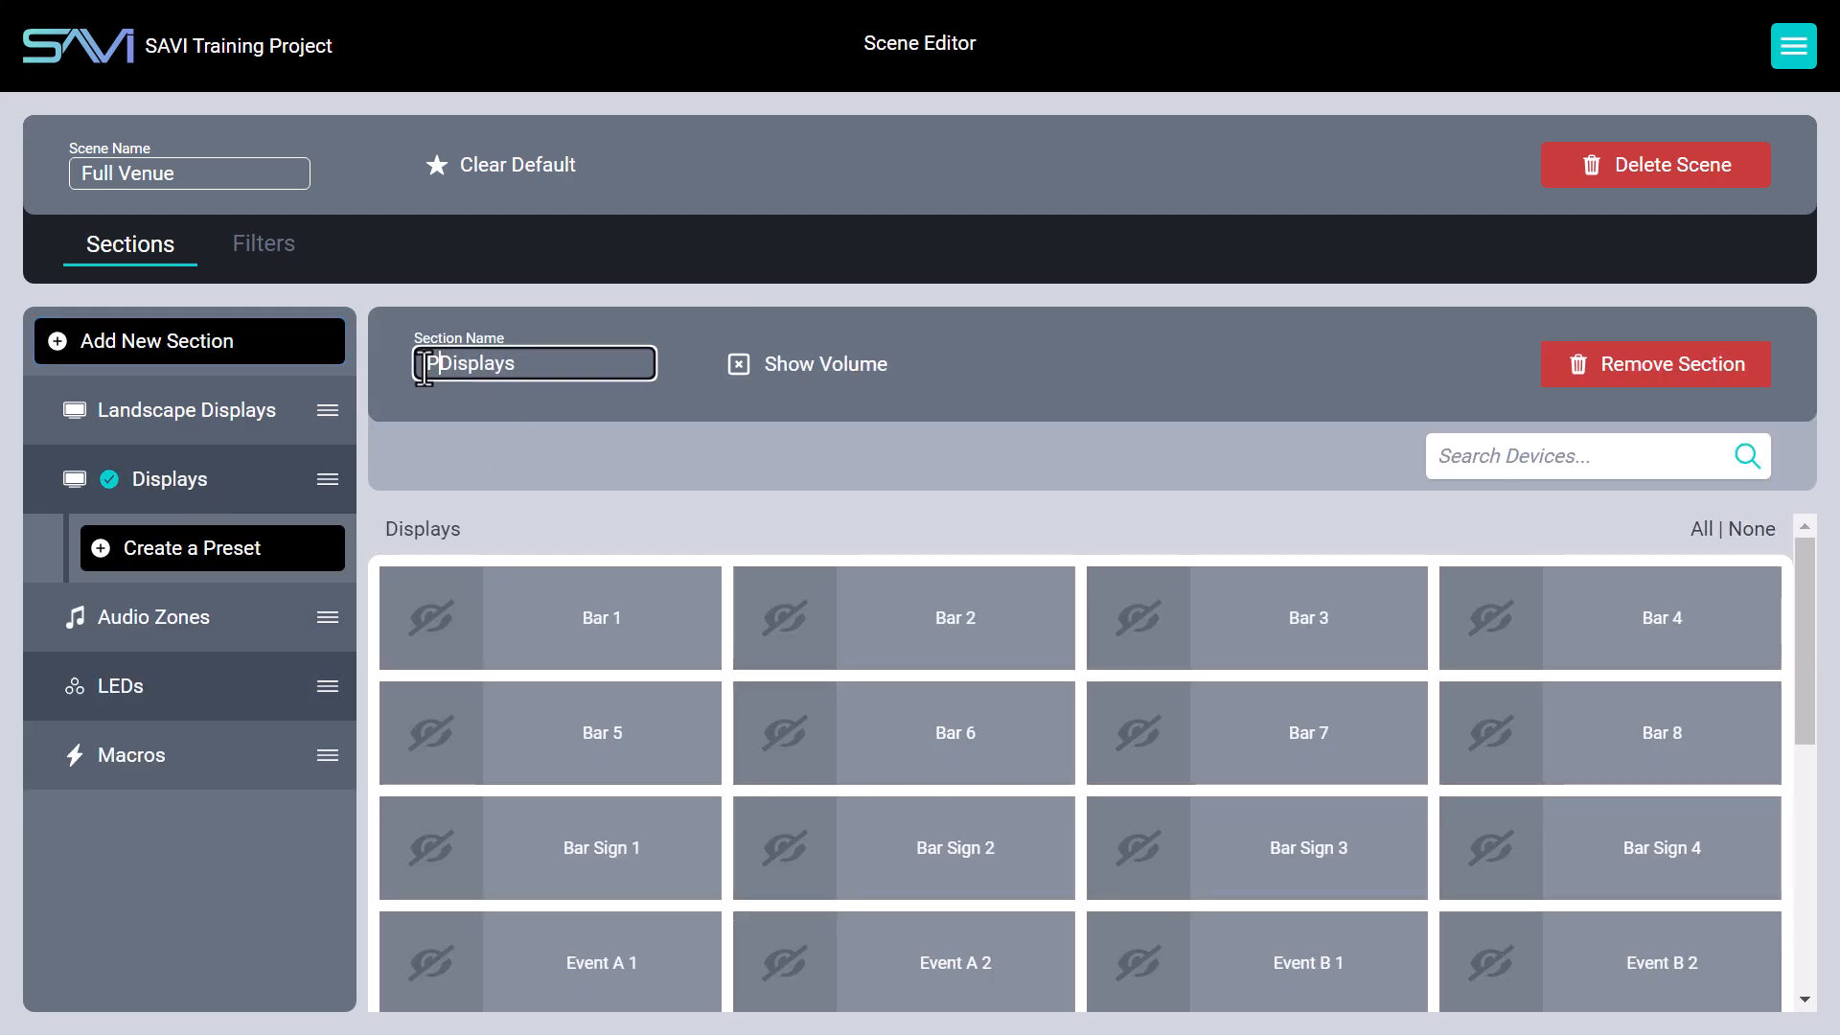
{"action": "type", "text": "Portrait"}
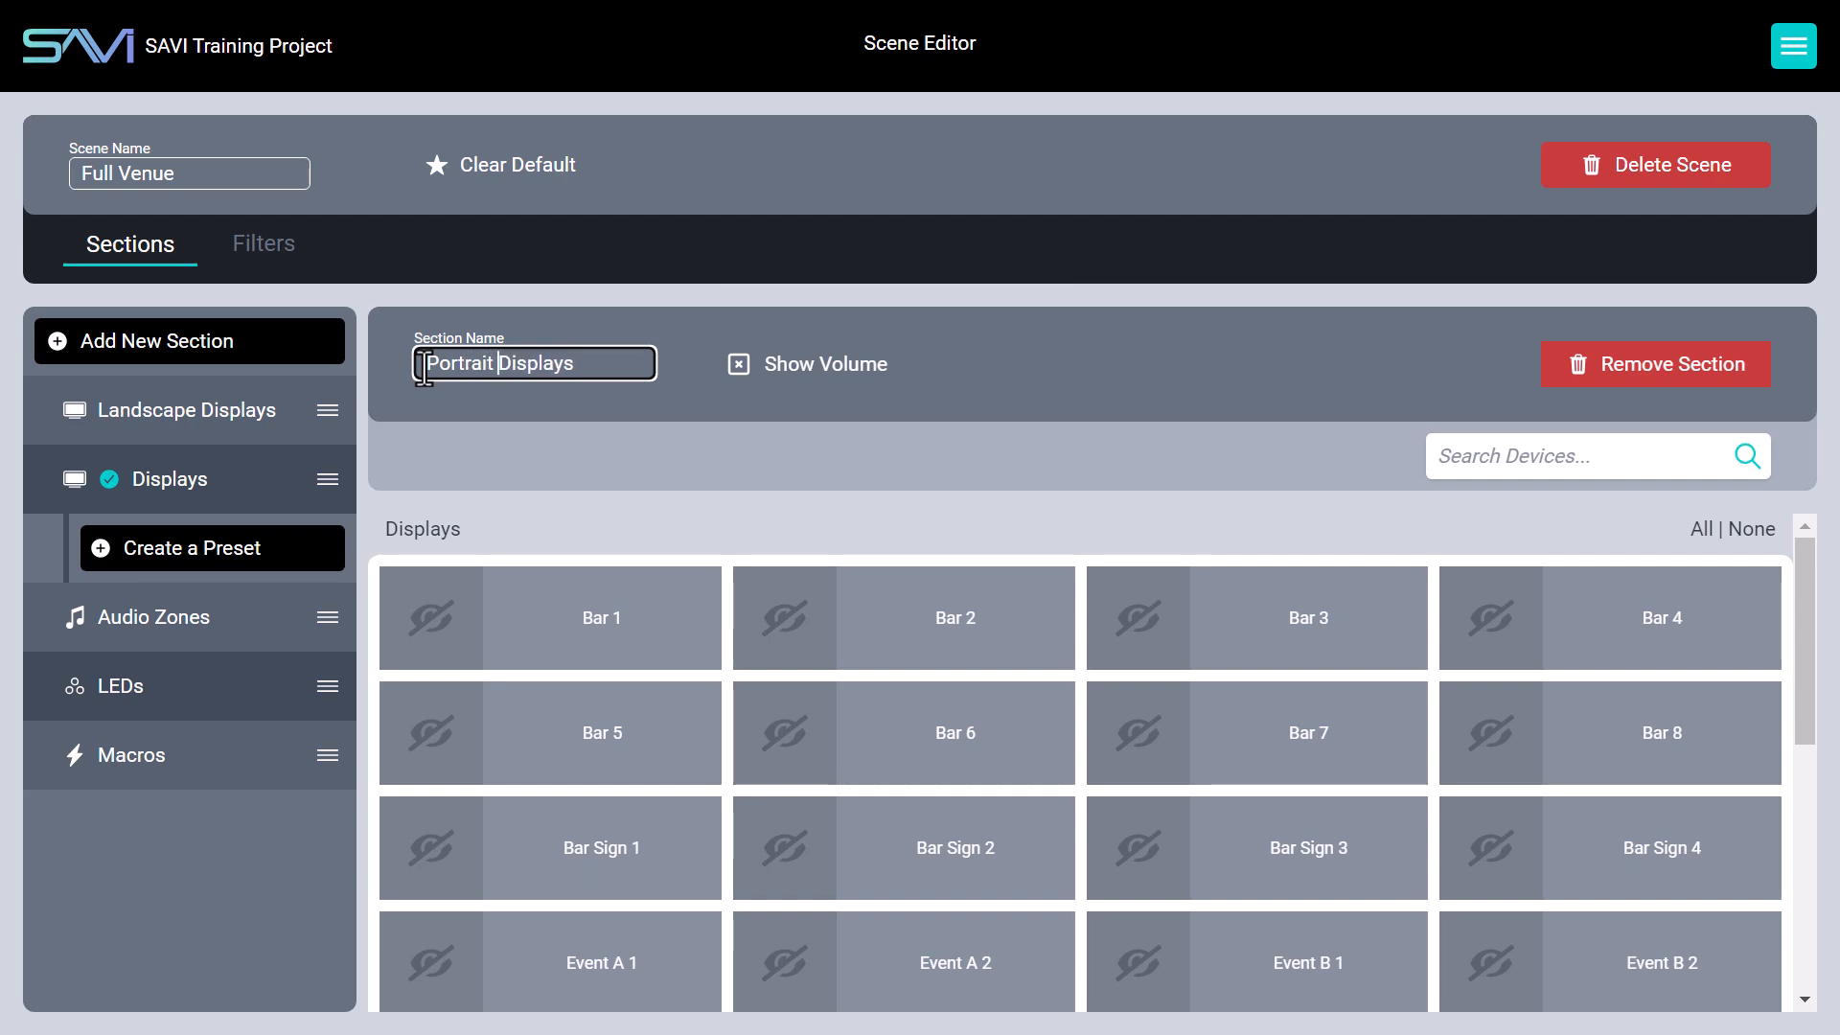
{"action": "left_click", "coordinate": [1164, 498]}
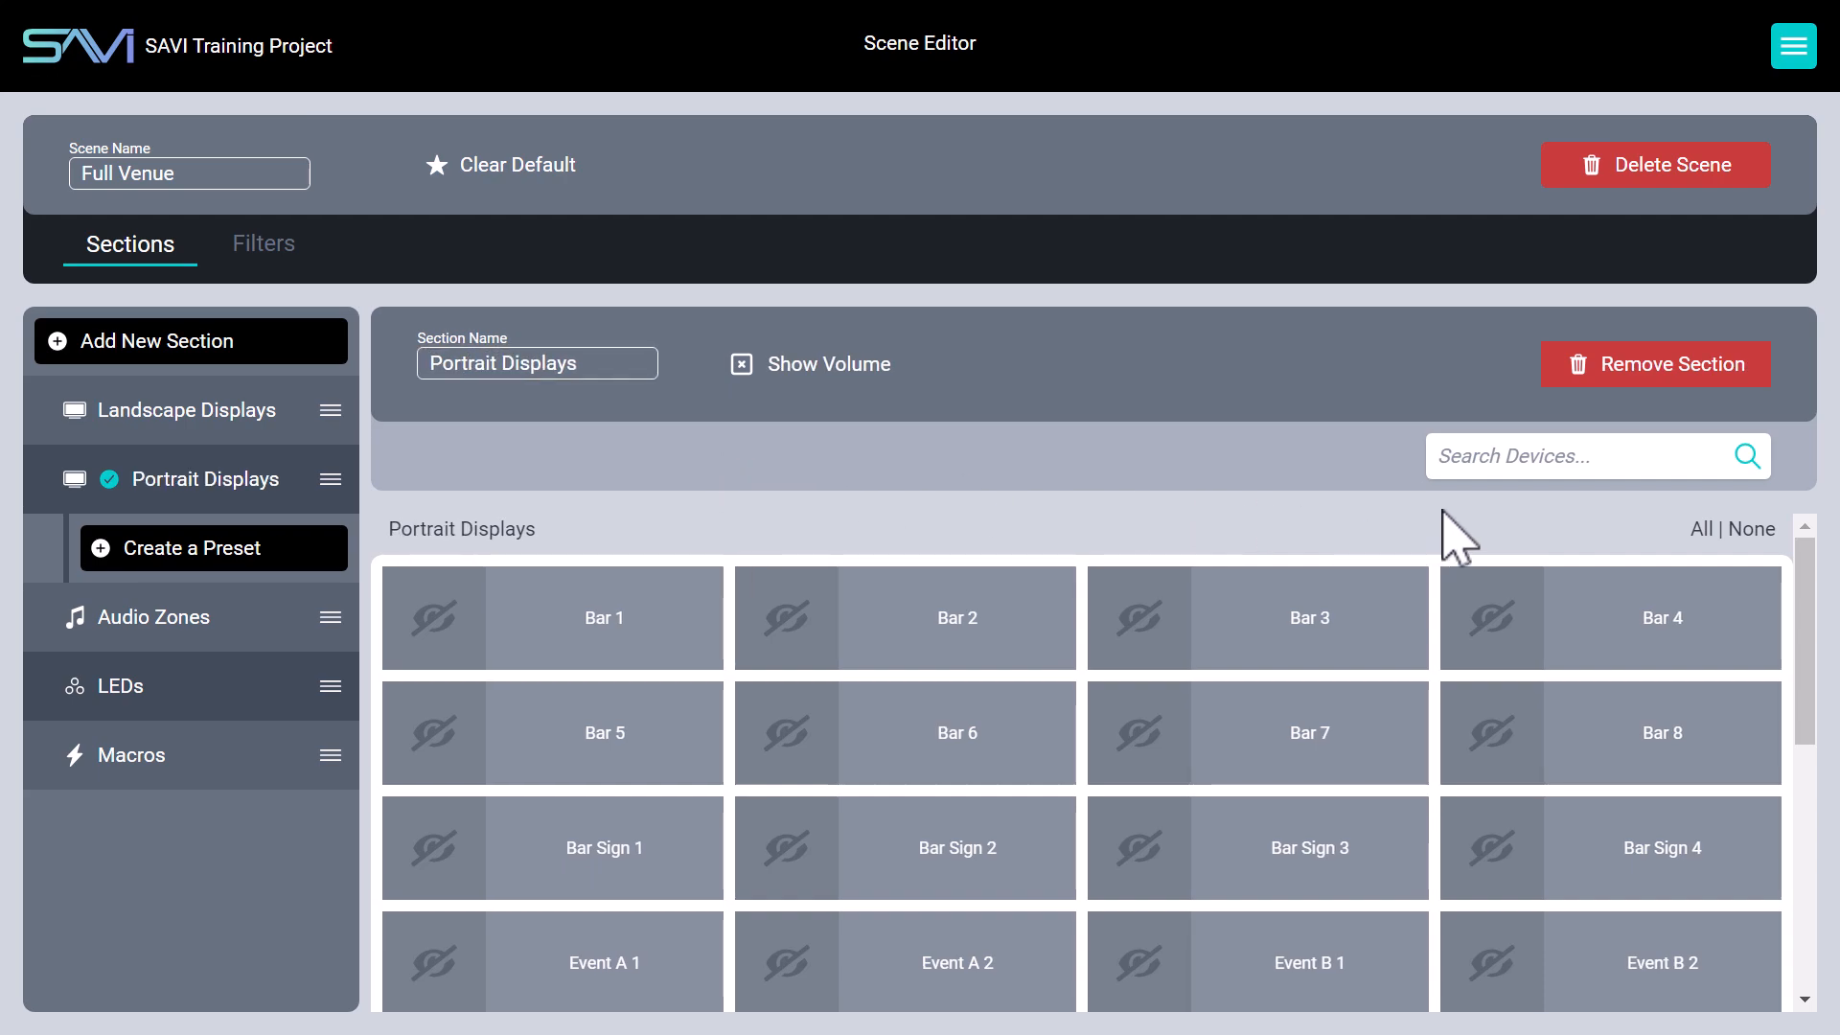
Filter the Portrait Displays devices by "sign" and show Bar Sign 1 to 4, Lobby Sign 1 and 2, and Lounge Sign in the section.
{"action": "left_click", "coordinate": [1511, 460]}
{"action": "type", "text": "sign"}
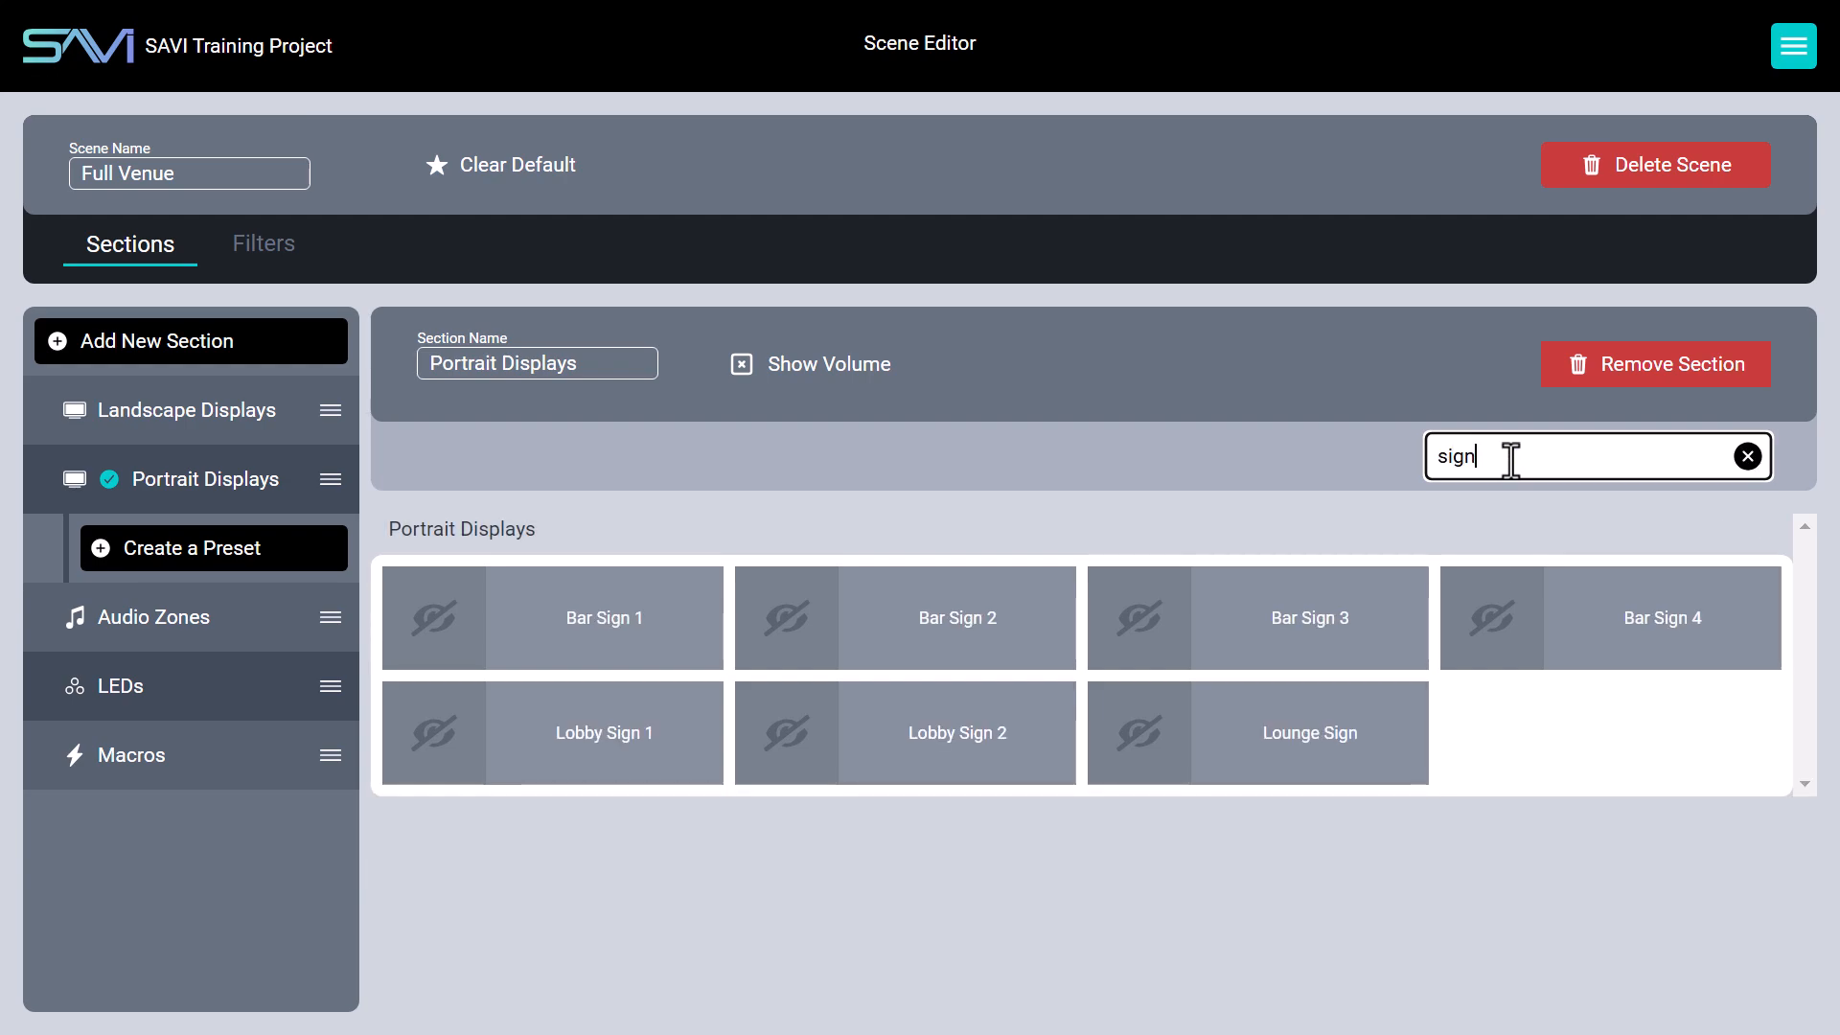
{"action": "left_click", "coordinate": [602, 638]}
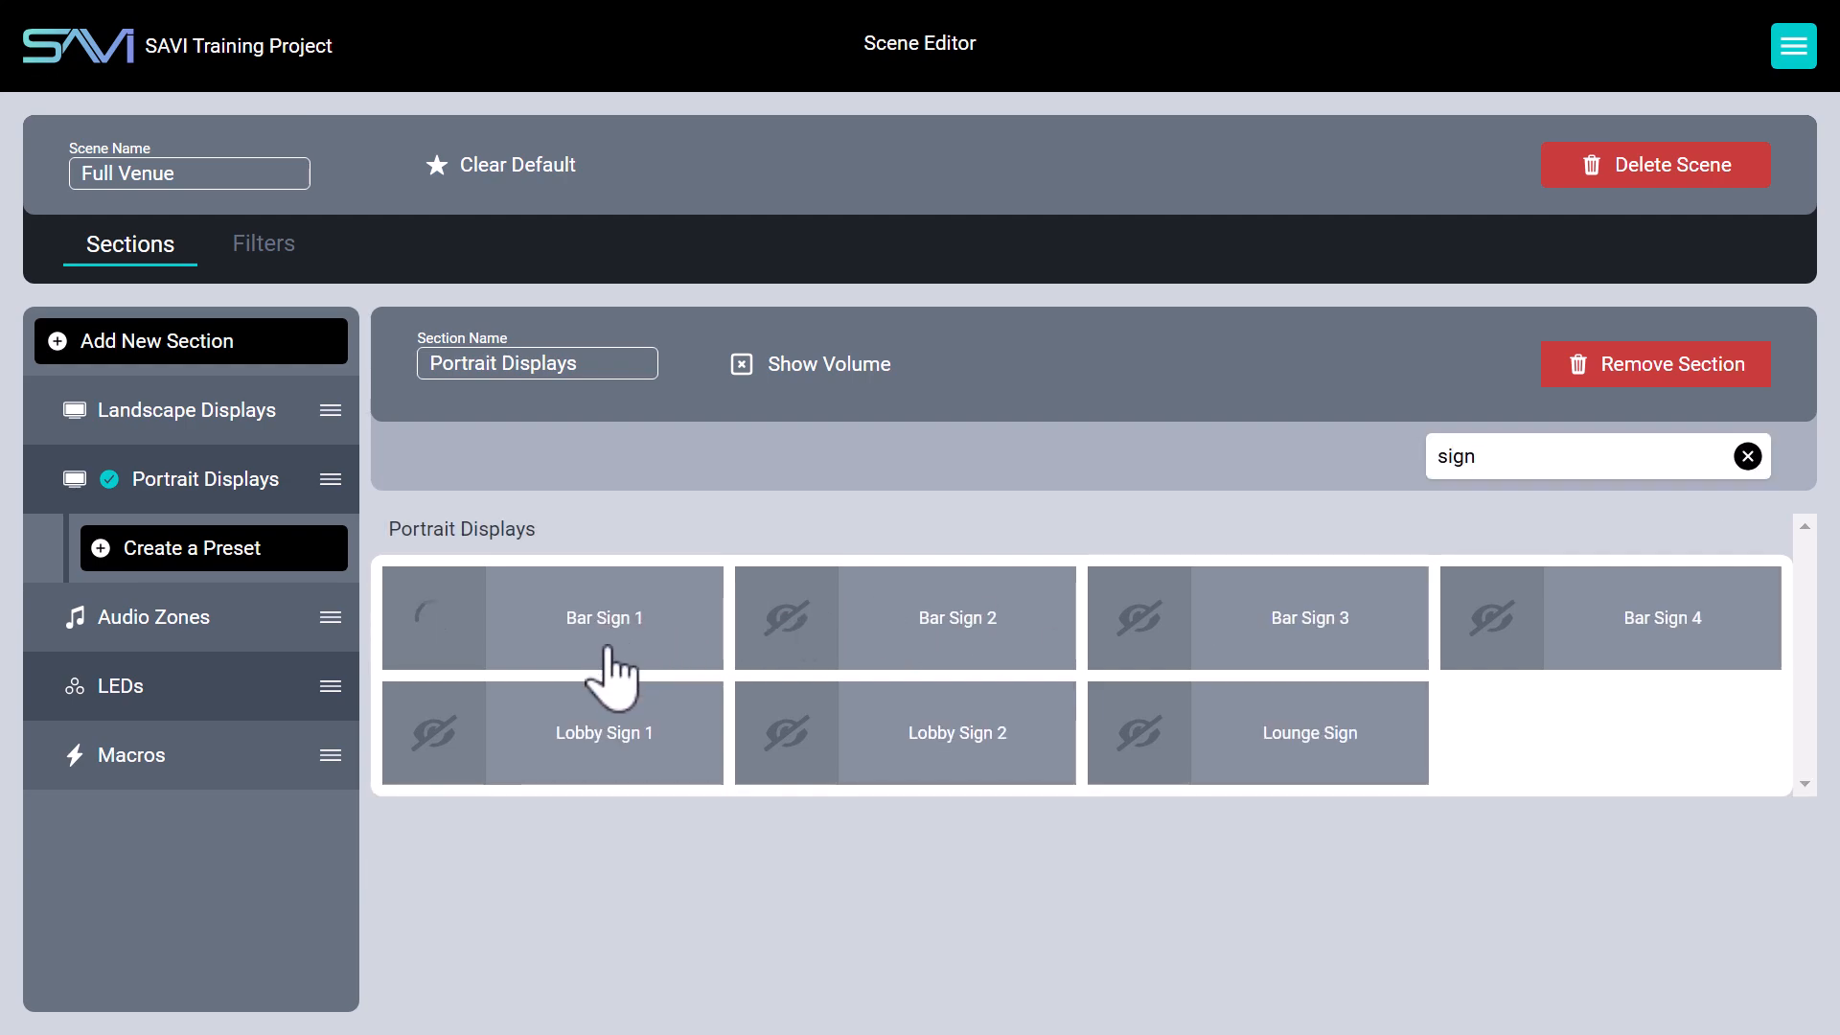
{"action": "left_click", "coordinate": [613, 730]}
{"action": "left_click", "coordinate": [801, 729]}
{"action": "left_click", "coordinate": [932, 623]}
{"action": "left_click", "coordinate": [1150, 652]}
{"action": "left_click", "coordinate": [1199, 714]}
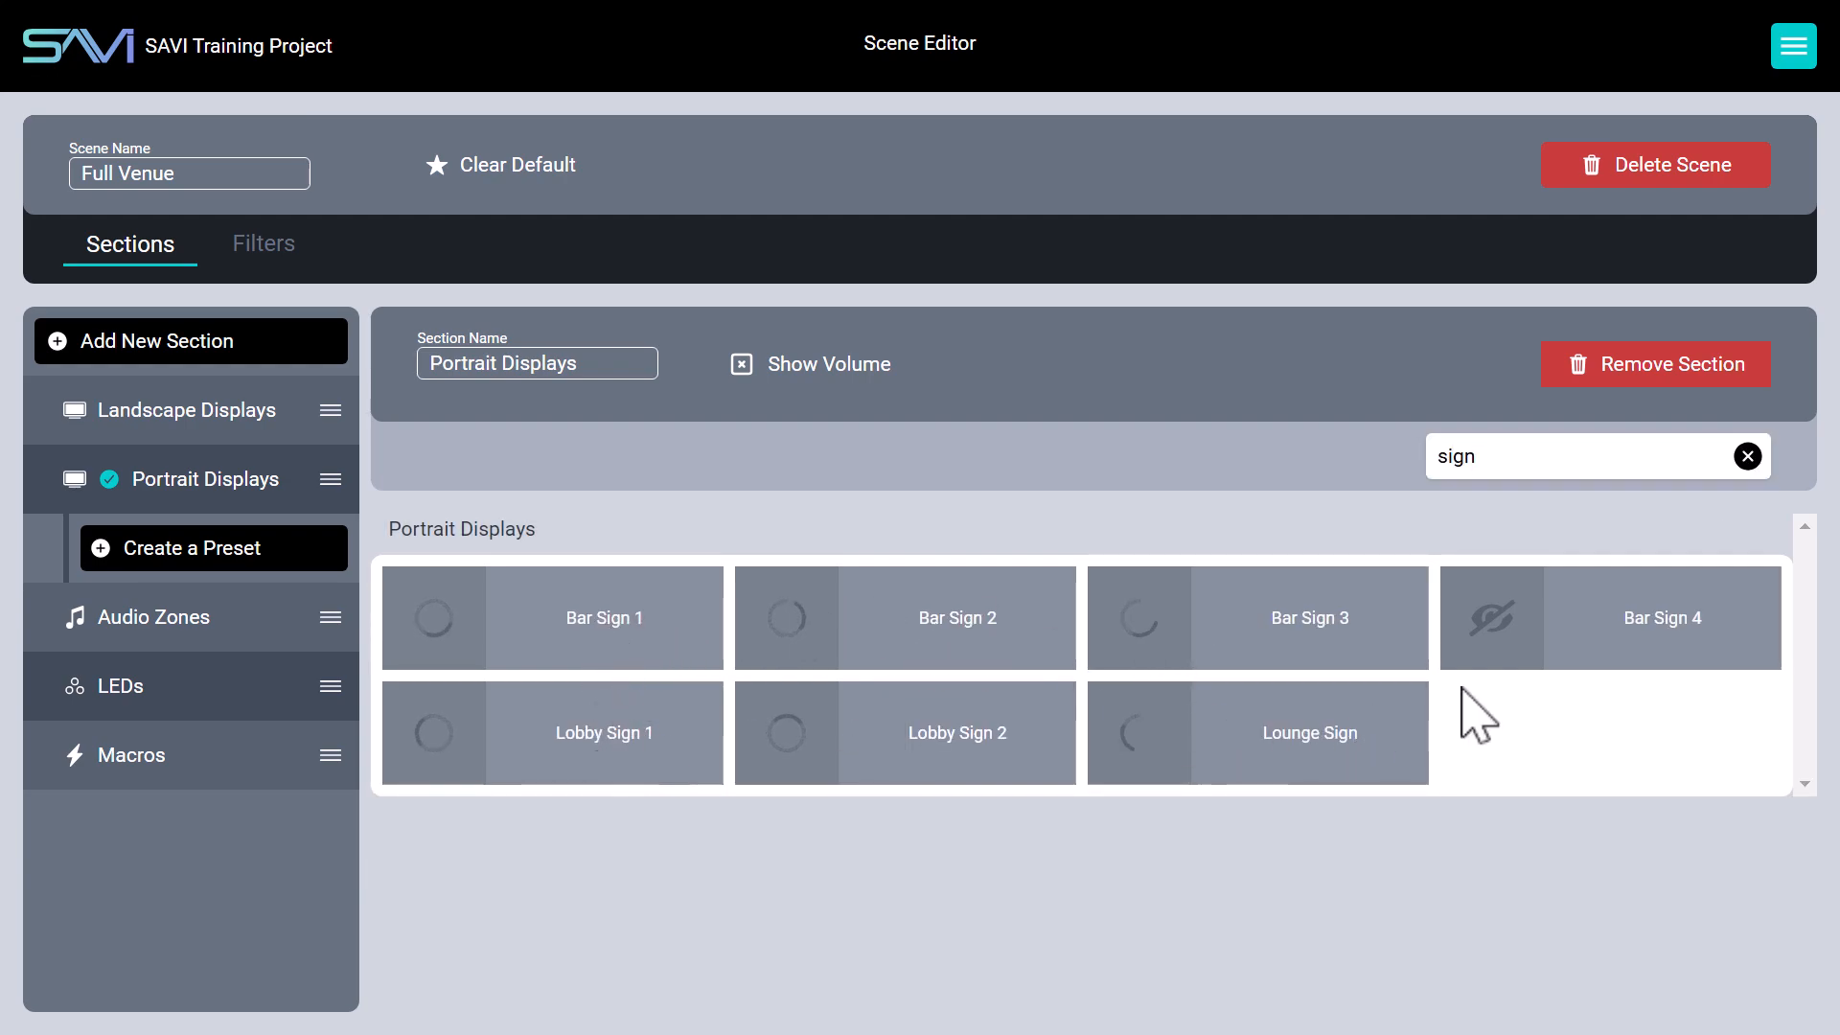
{"action": "left_click", "coordinate": [1581, 640]}
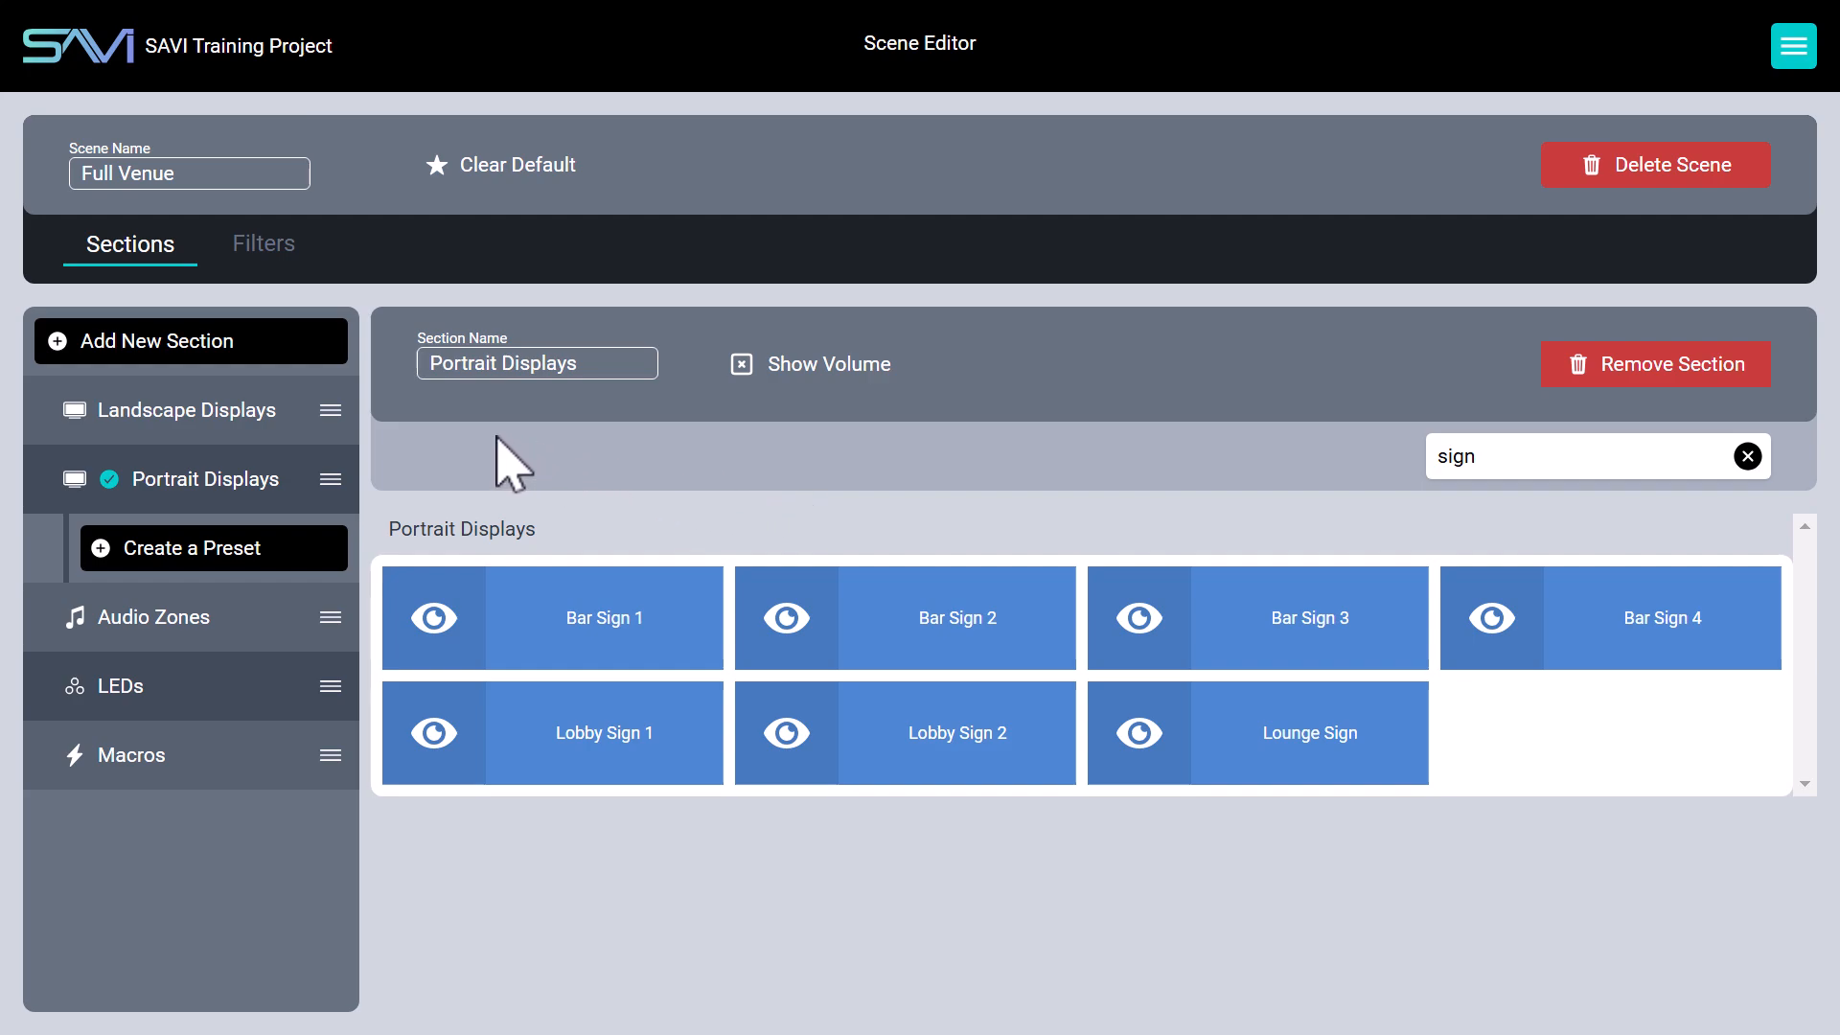
Hide all seven Bar, Lobby and Lounge sign displays in the Landscape Displays section, clear the device search and check the scene's displays.
{"action": "left_click", "coordinate": [217, 412]}
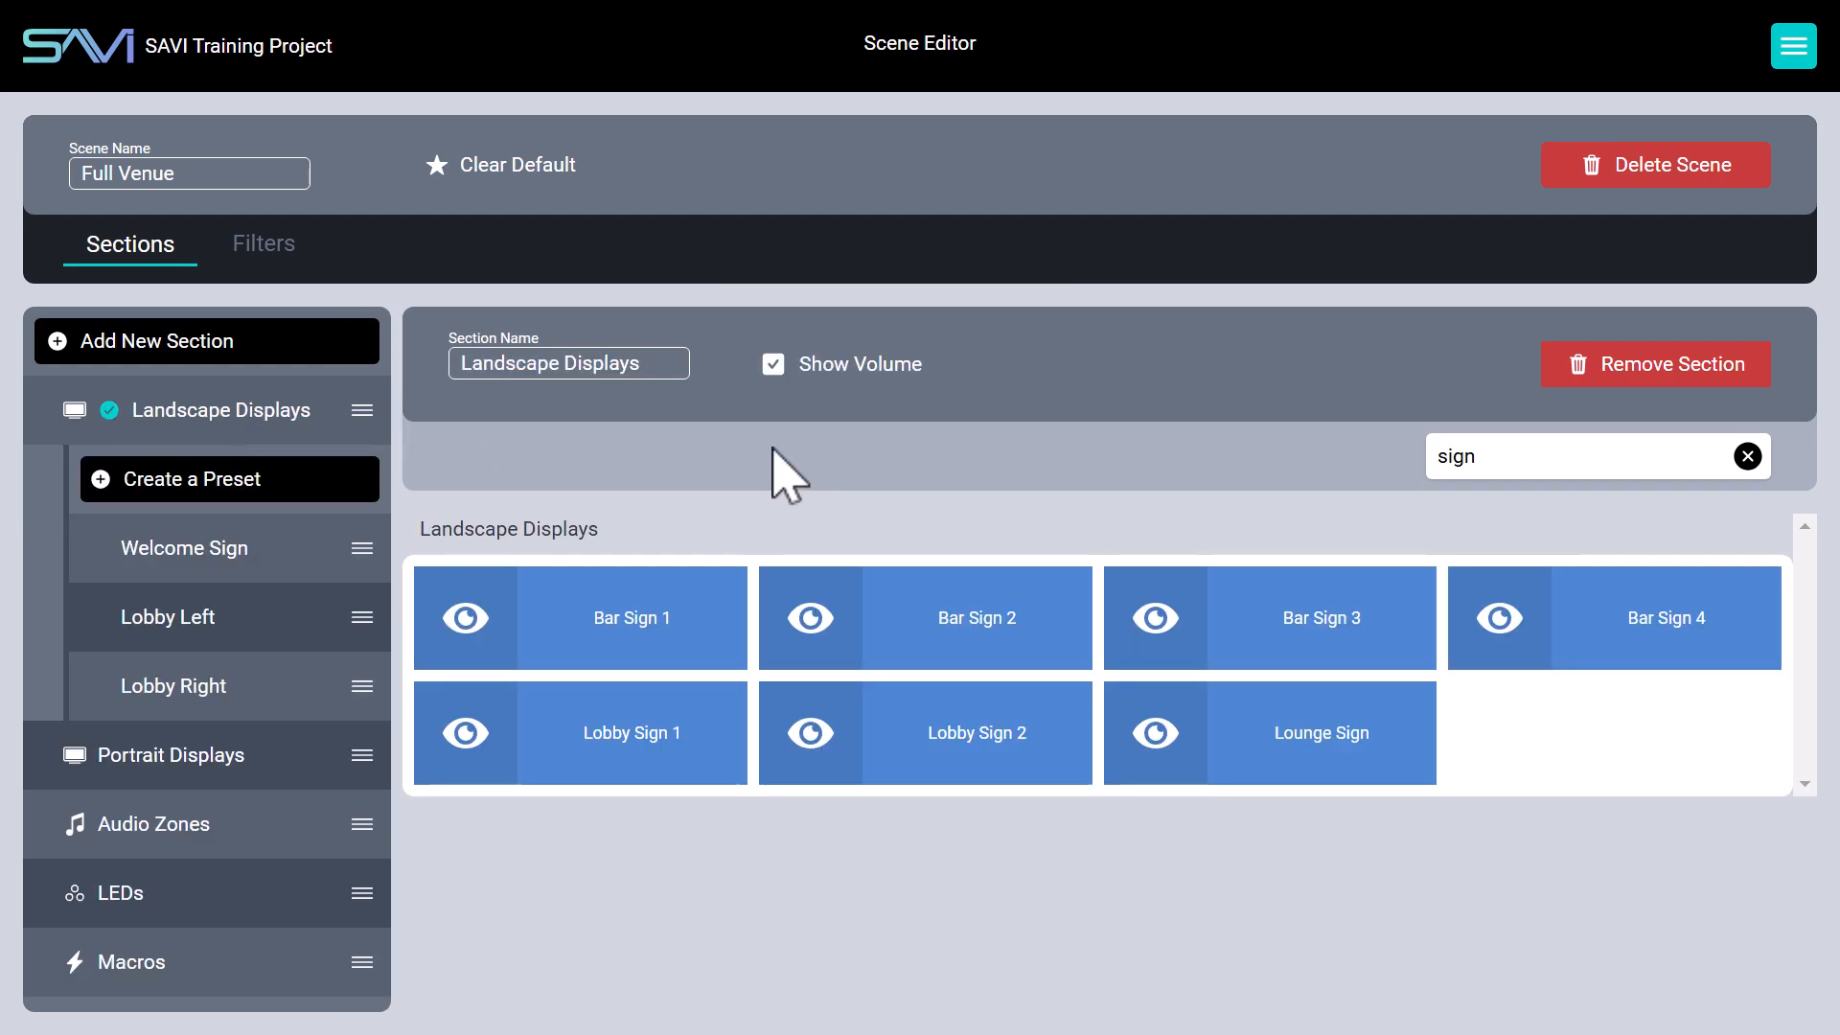
{"action": "left_click", "coordinate": [666, 623]}
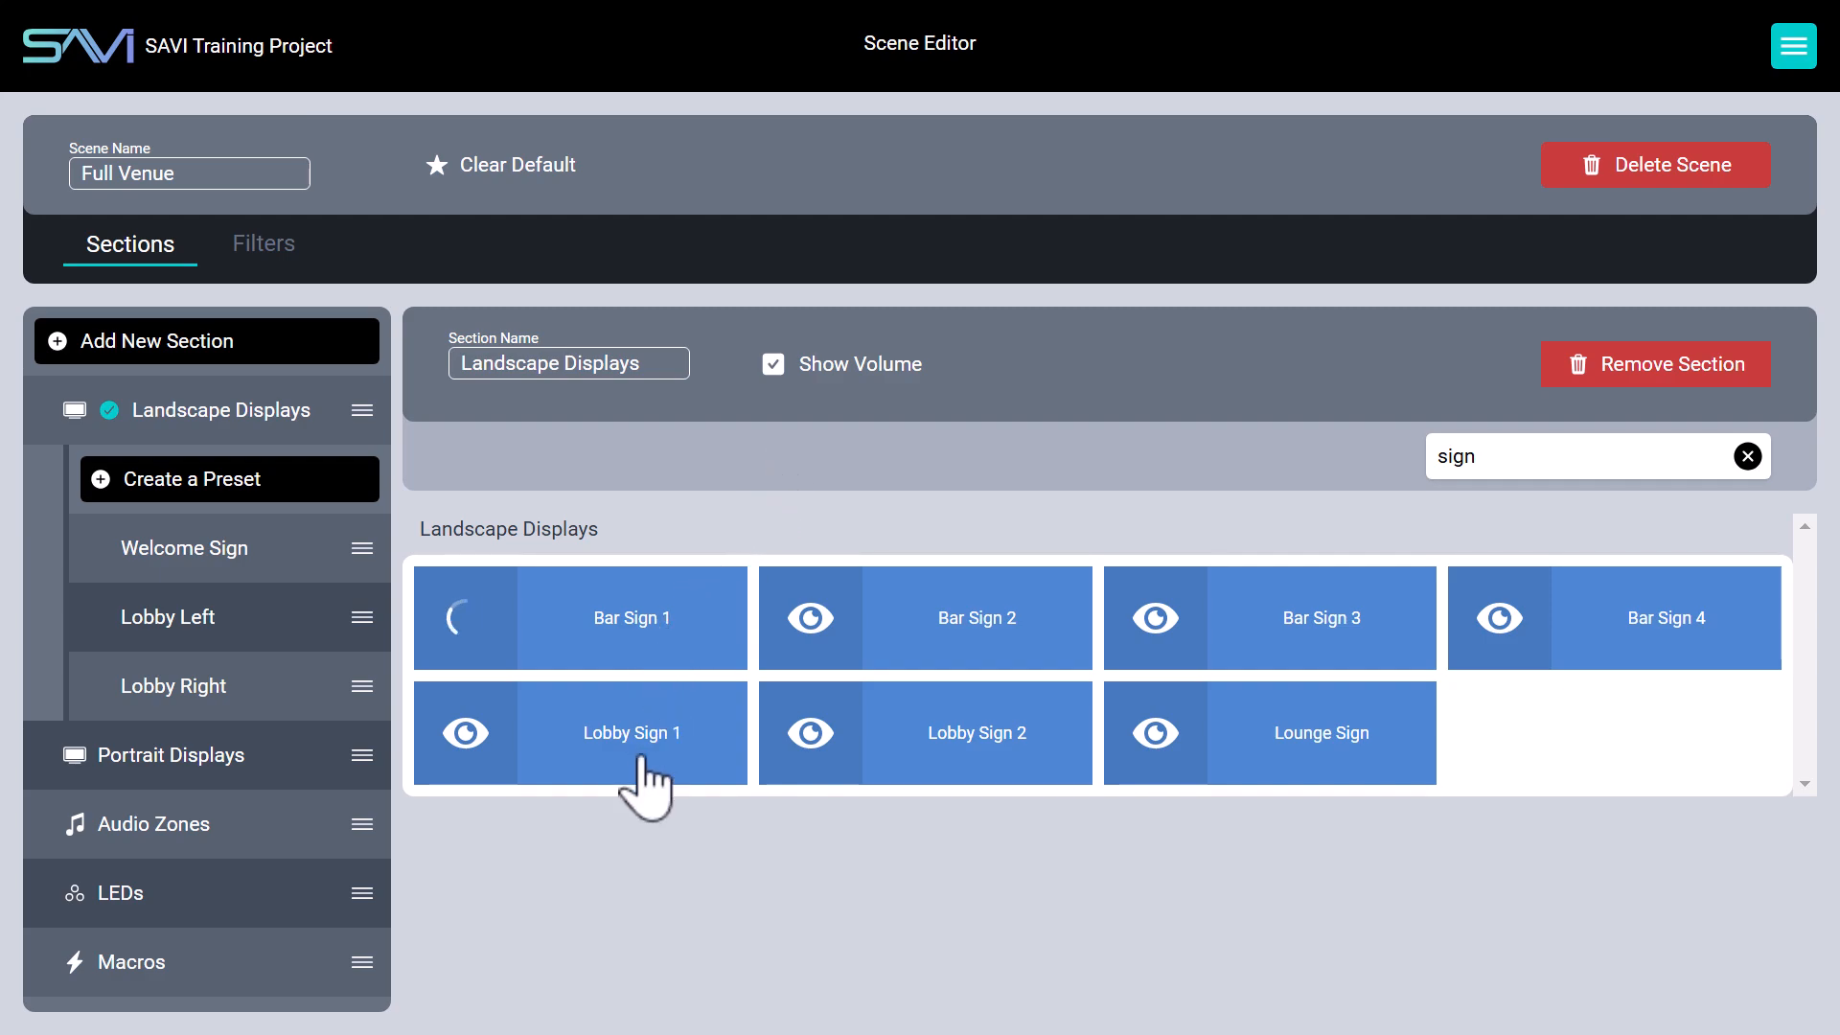
{"action": "left_click", "coordinate": [640, 757]}
{"action": "left_click", "coordinate": [896, 733]}
{"action": "left_click", "coordinate": [925, 652]}
{"action": "left_click", "coordinate": [1177, 650]}
{"action": "left_click", "coordinate": [1263, 762]}
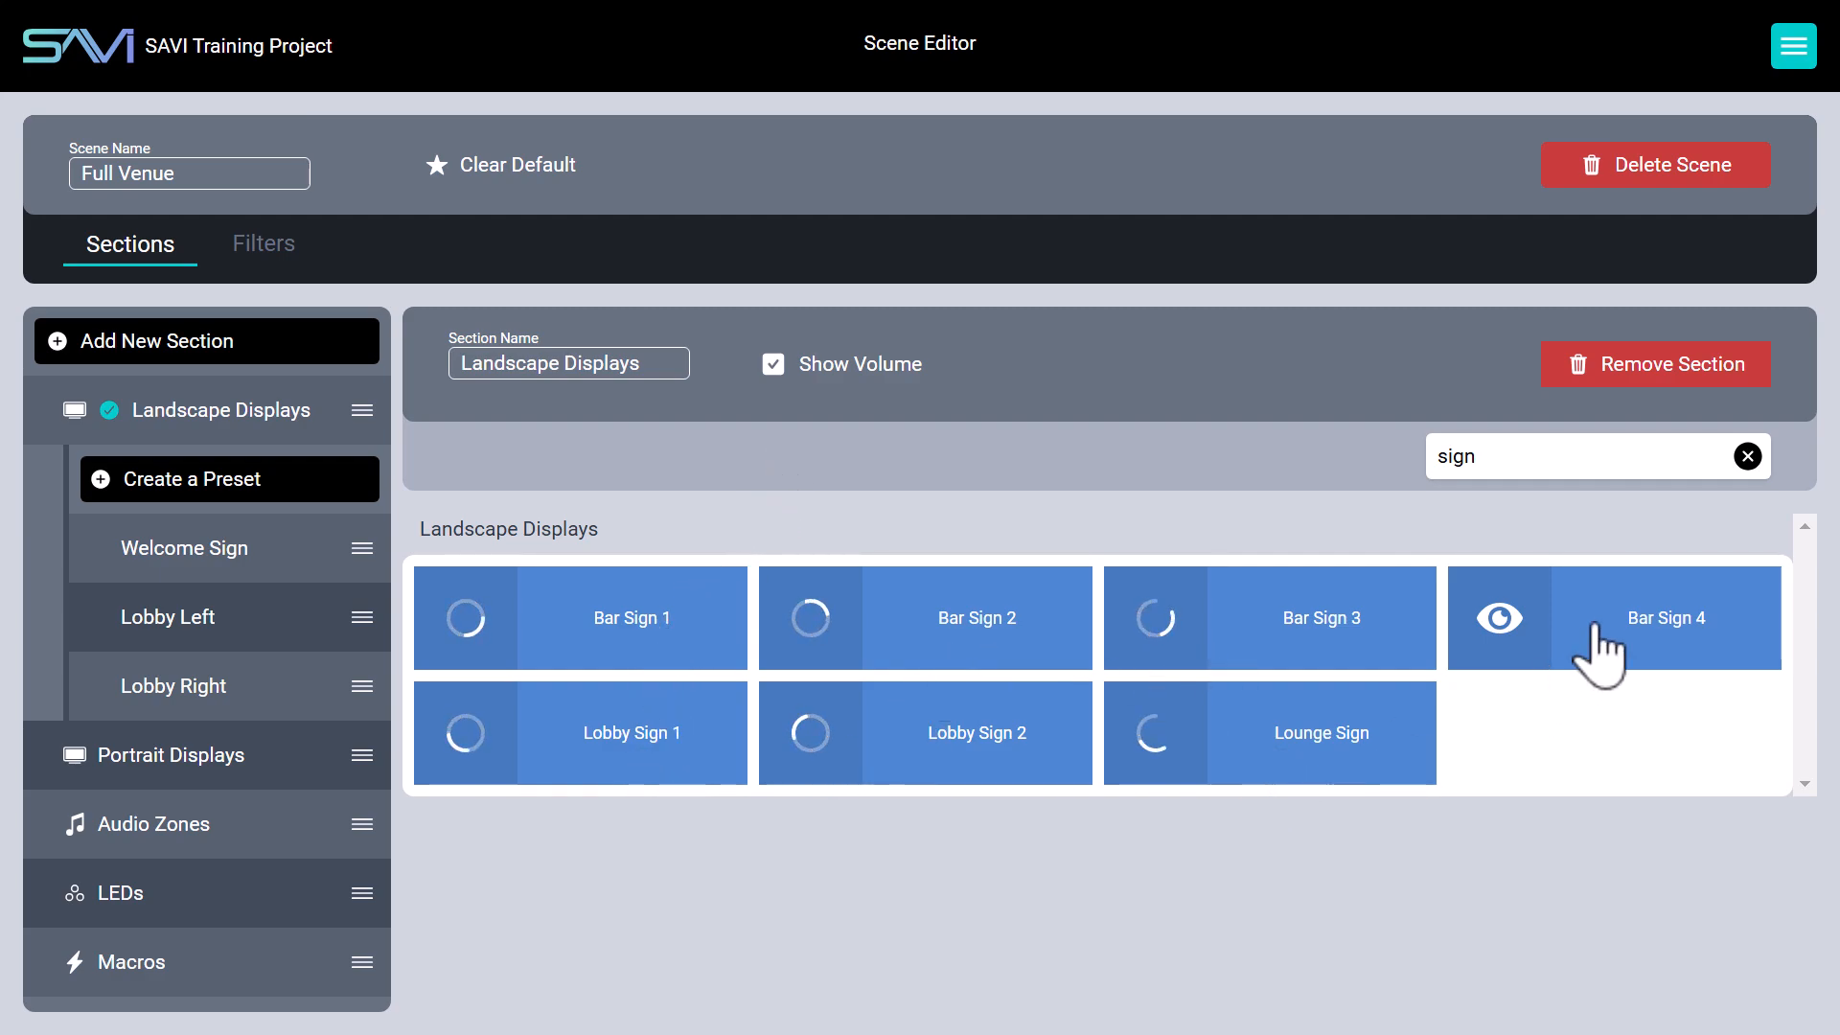
{"action": "left_click", "coordinate": [1593, 644]}
{"action": "left_click", "coordinate": [1748, 457]}
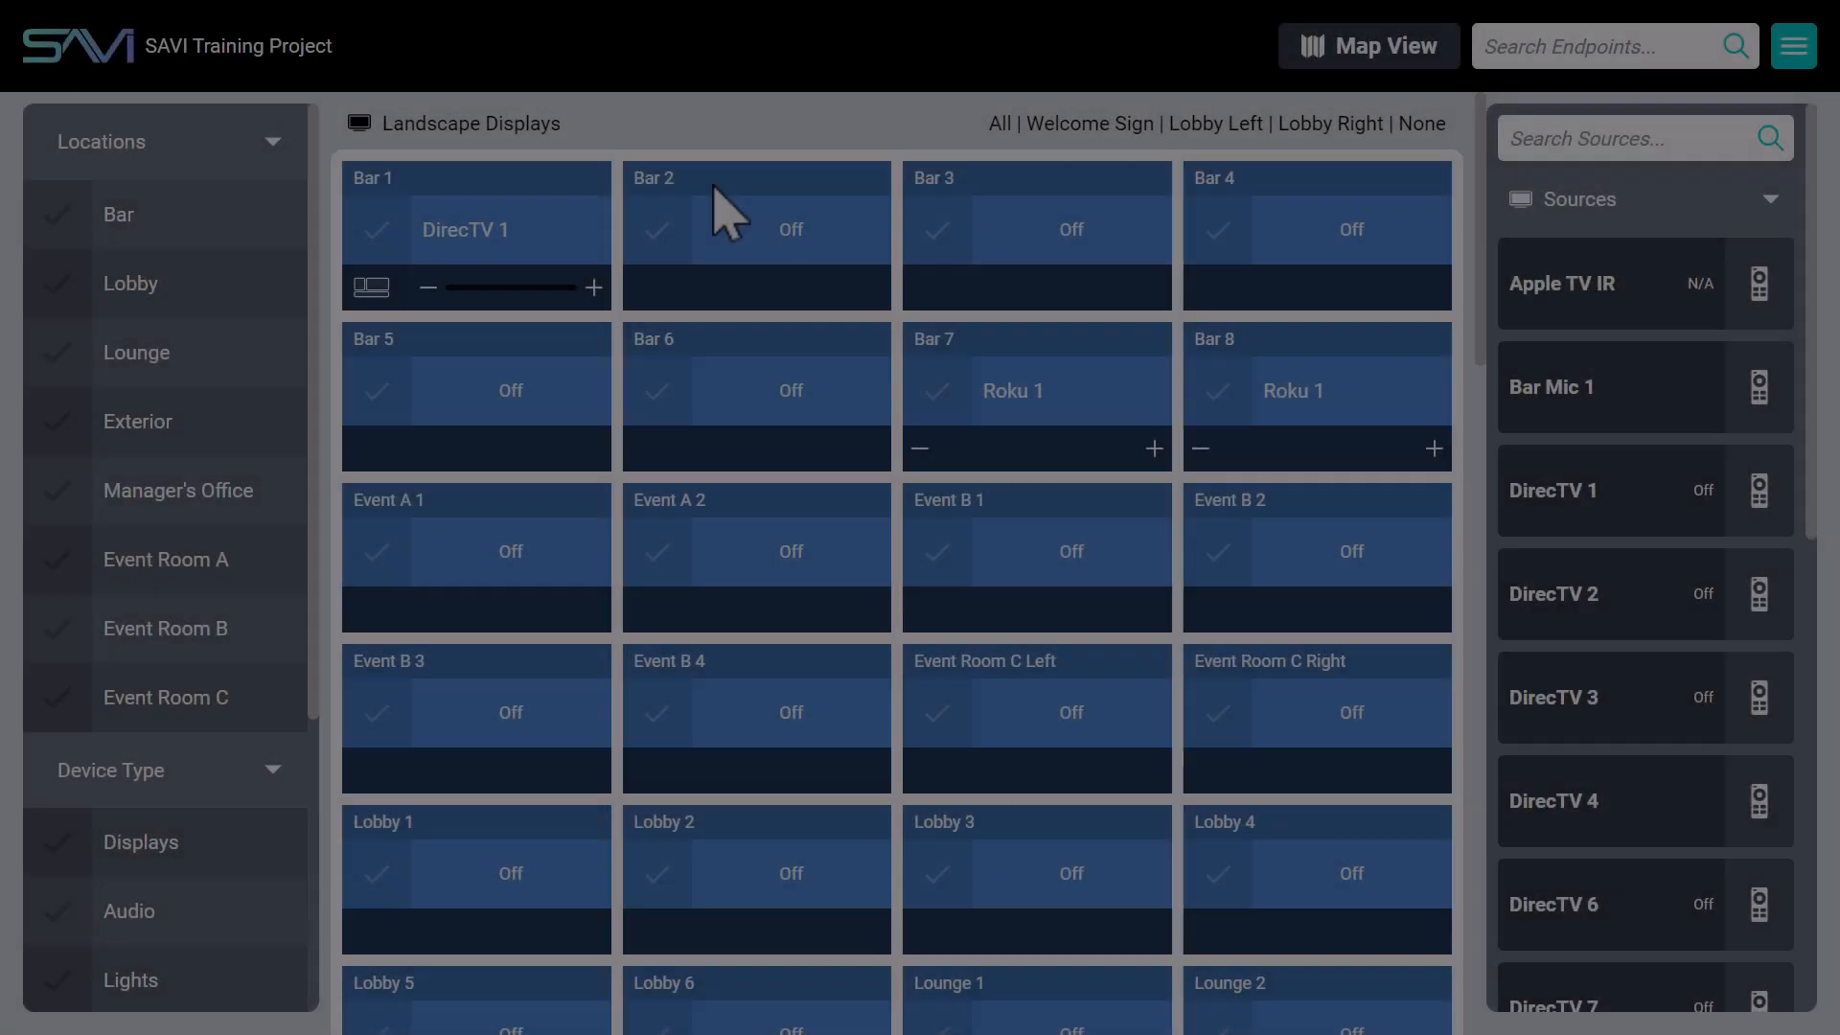
{"action": "scroll", "coordinate": [728, 364], "scroll_direction": "down", "scroll_amount": 10}
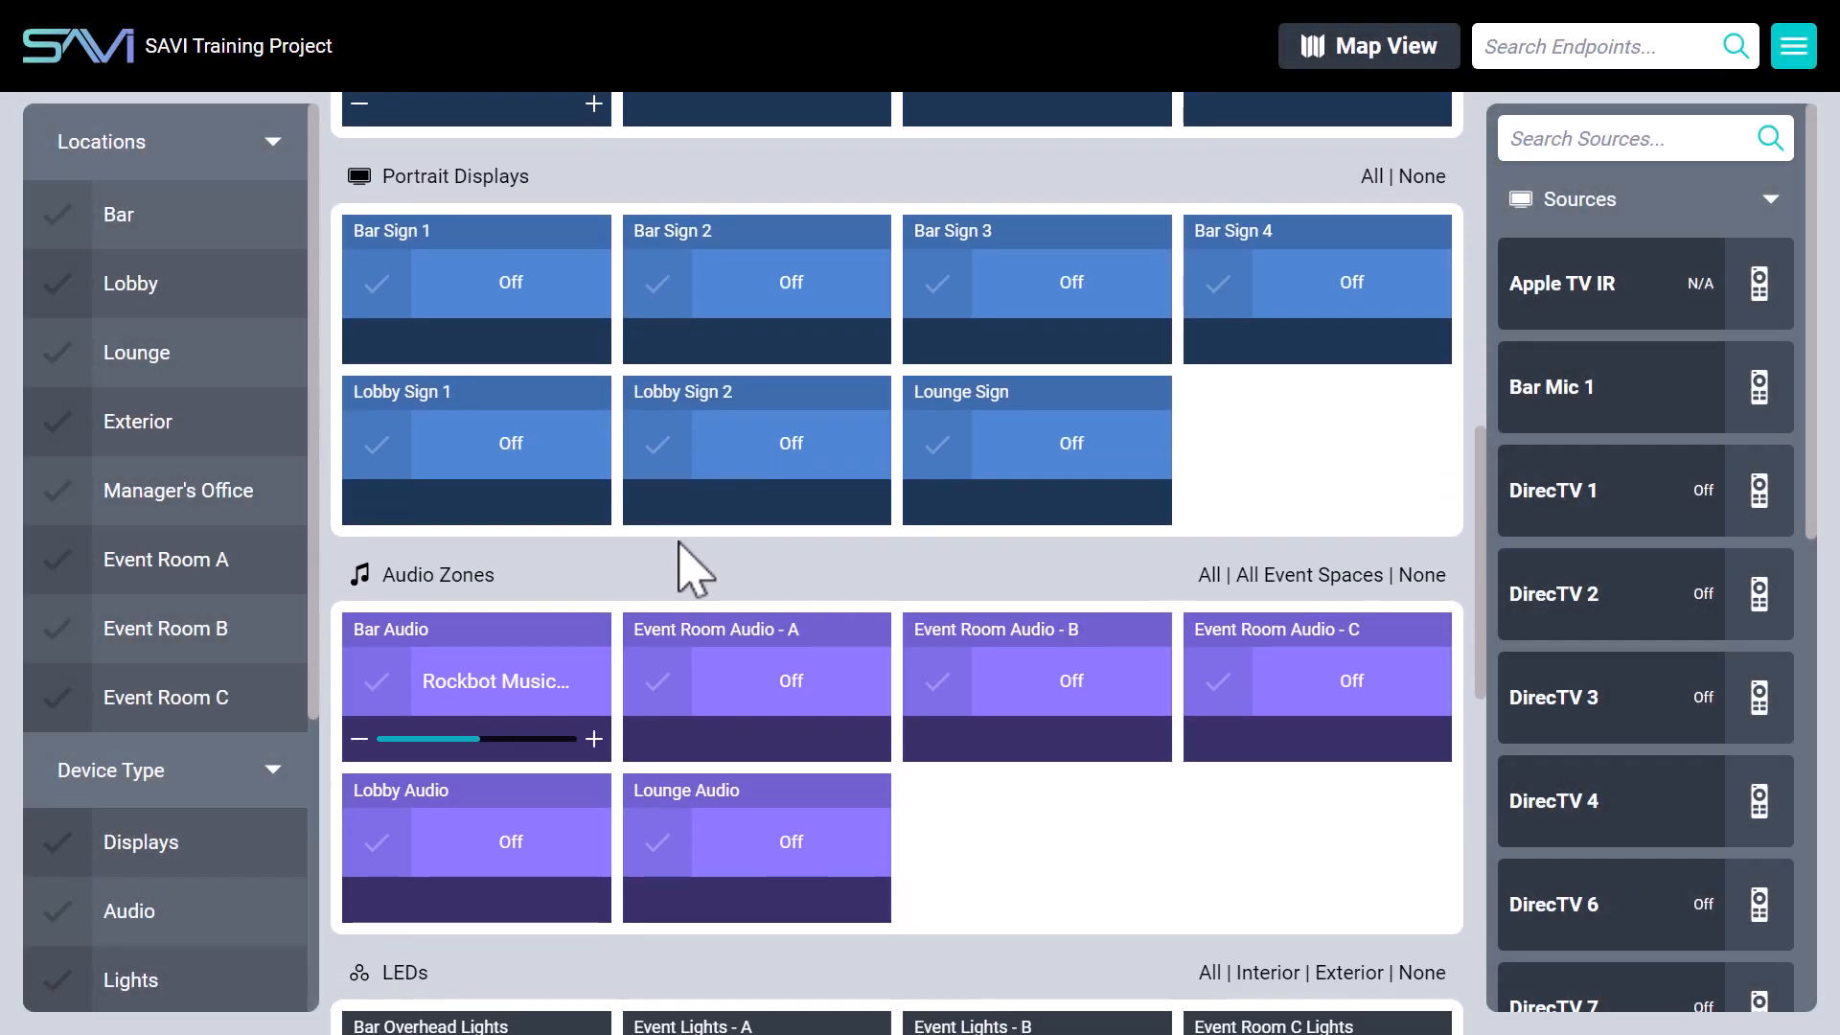
{"action": "scroll", "coordinate": [680, 546], "scroll_direction": "up", "scroll_amount": 2}
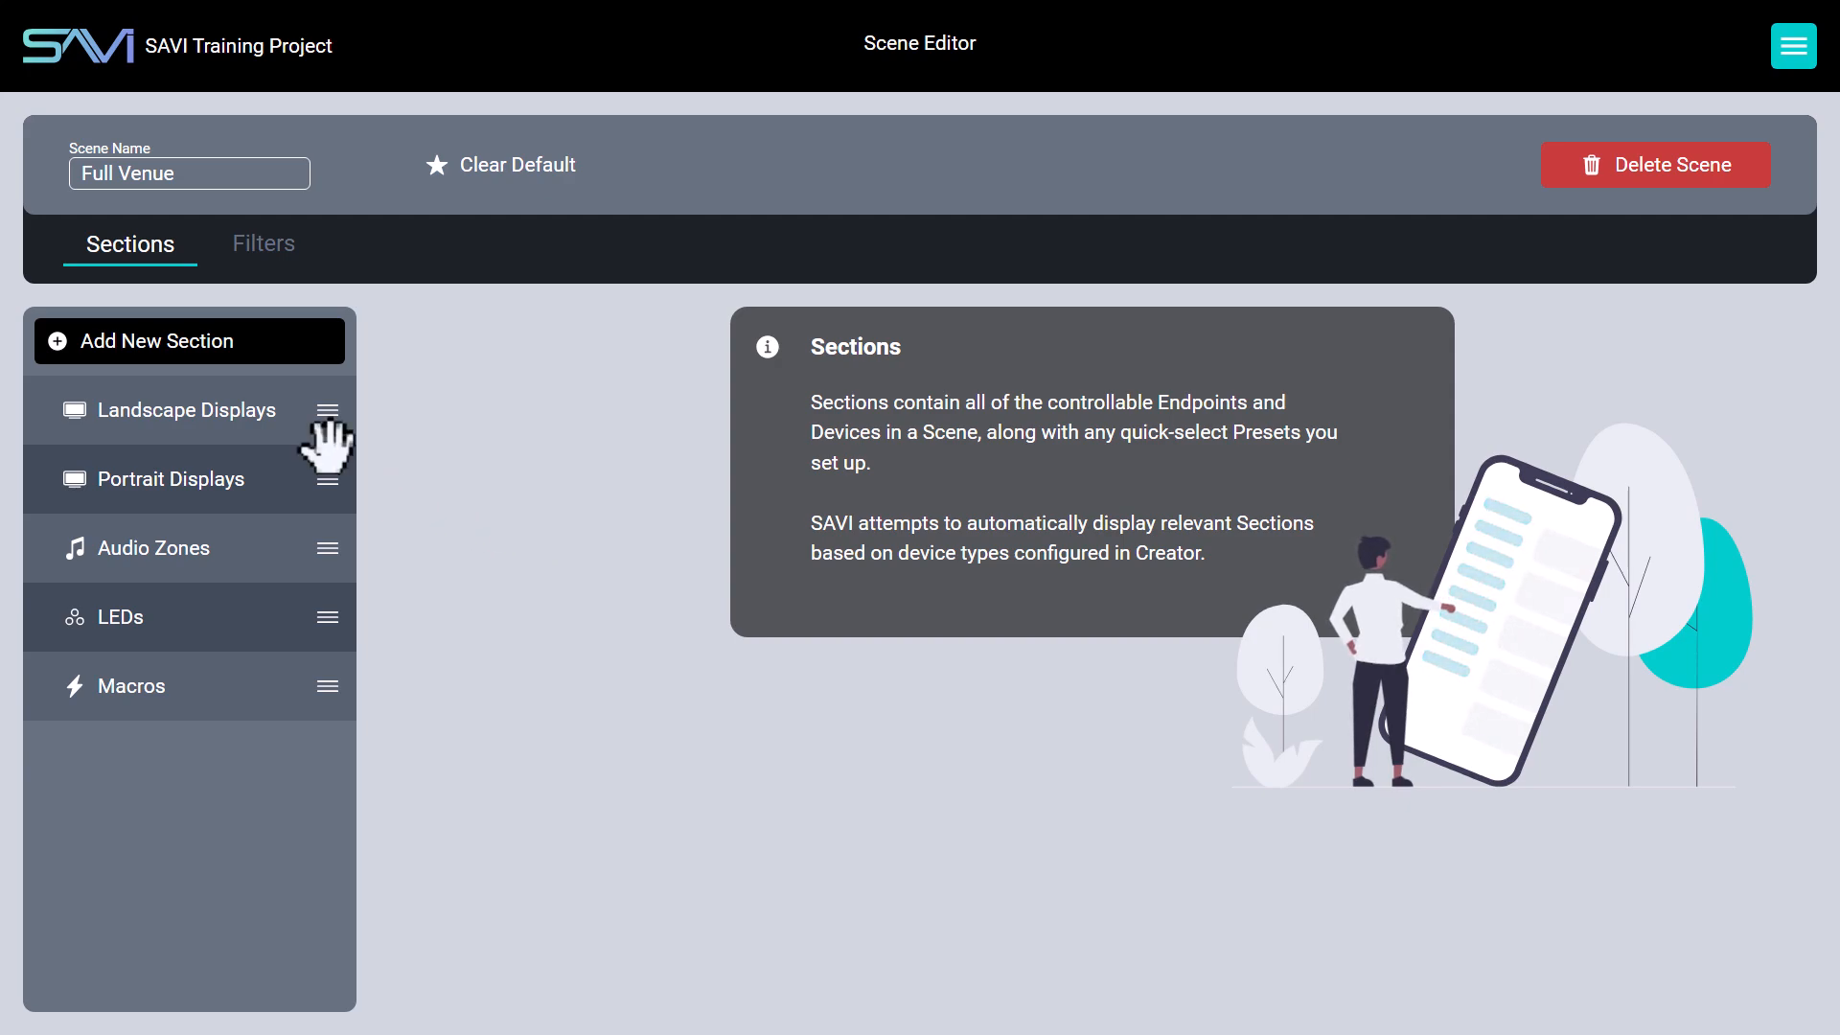
Create a new preset in the Landscape Displays section and name it Bar - Evens.
{"action": "left_click", "coordinate": [223, 429]}
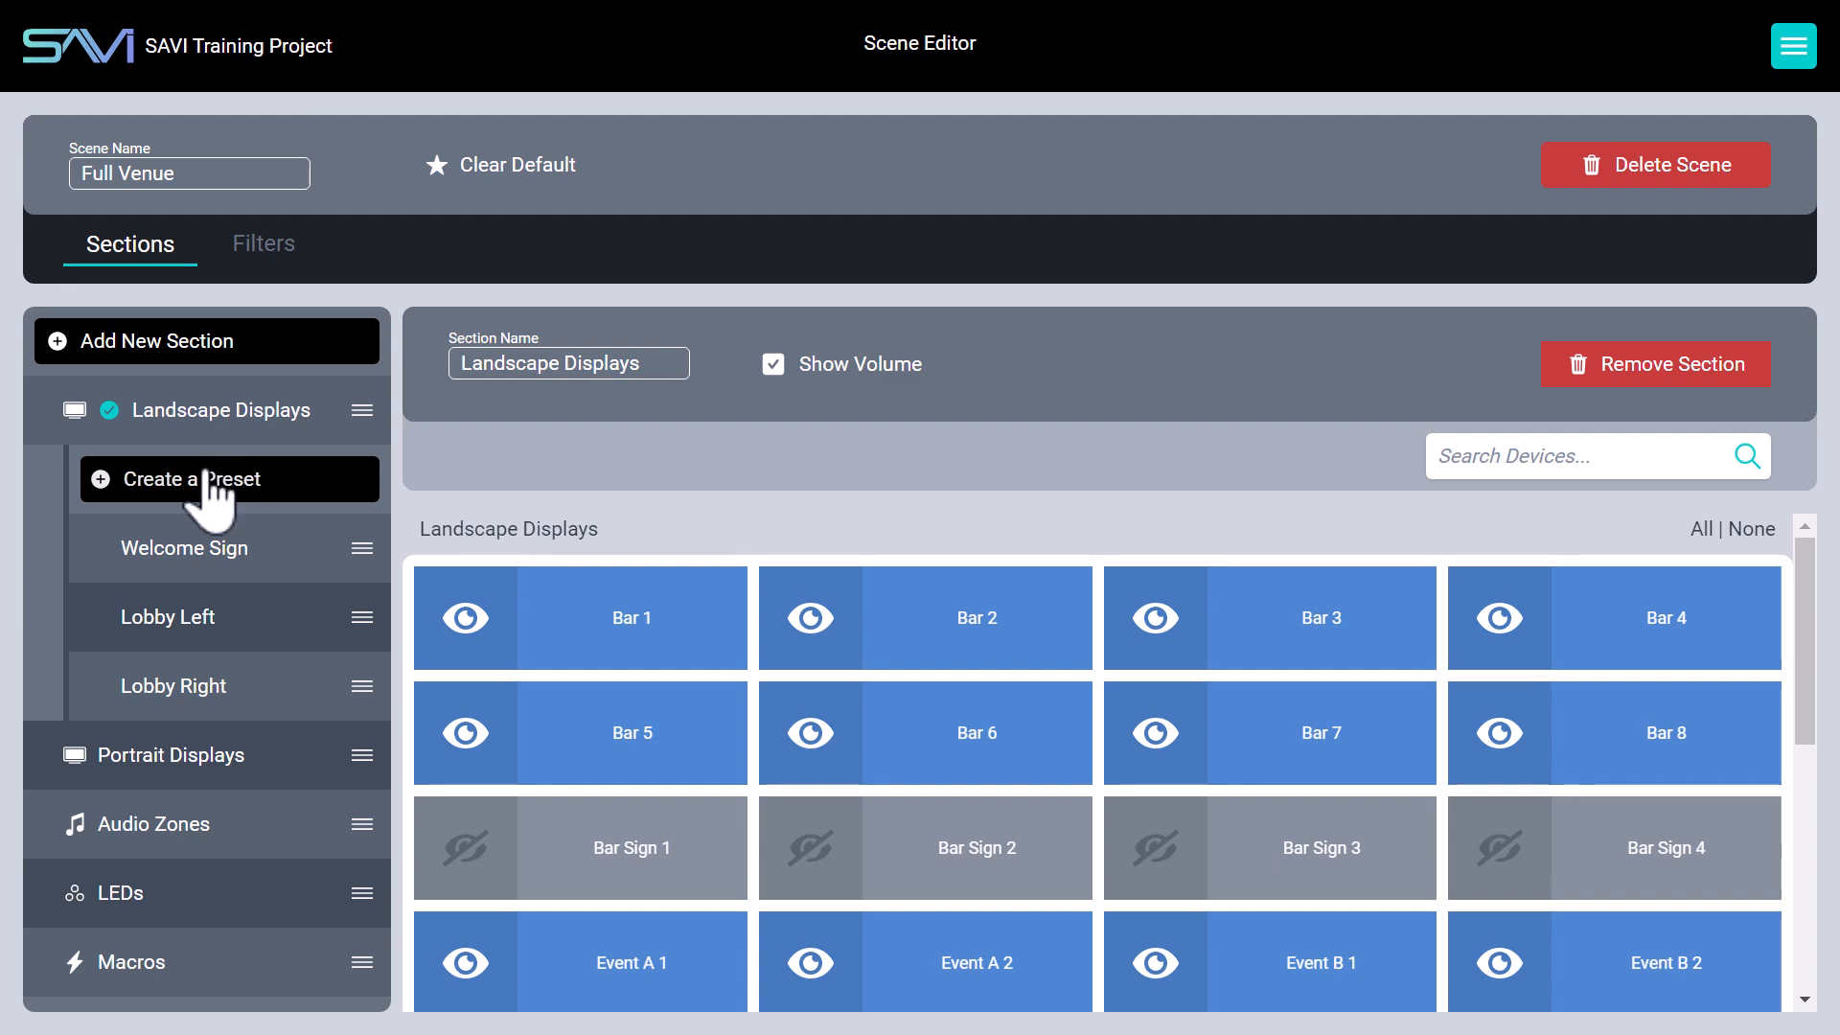
{"action": "left_click", "coordinate": [207, 477]}
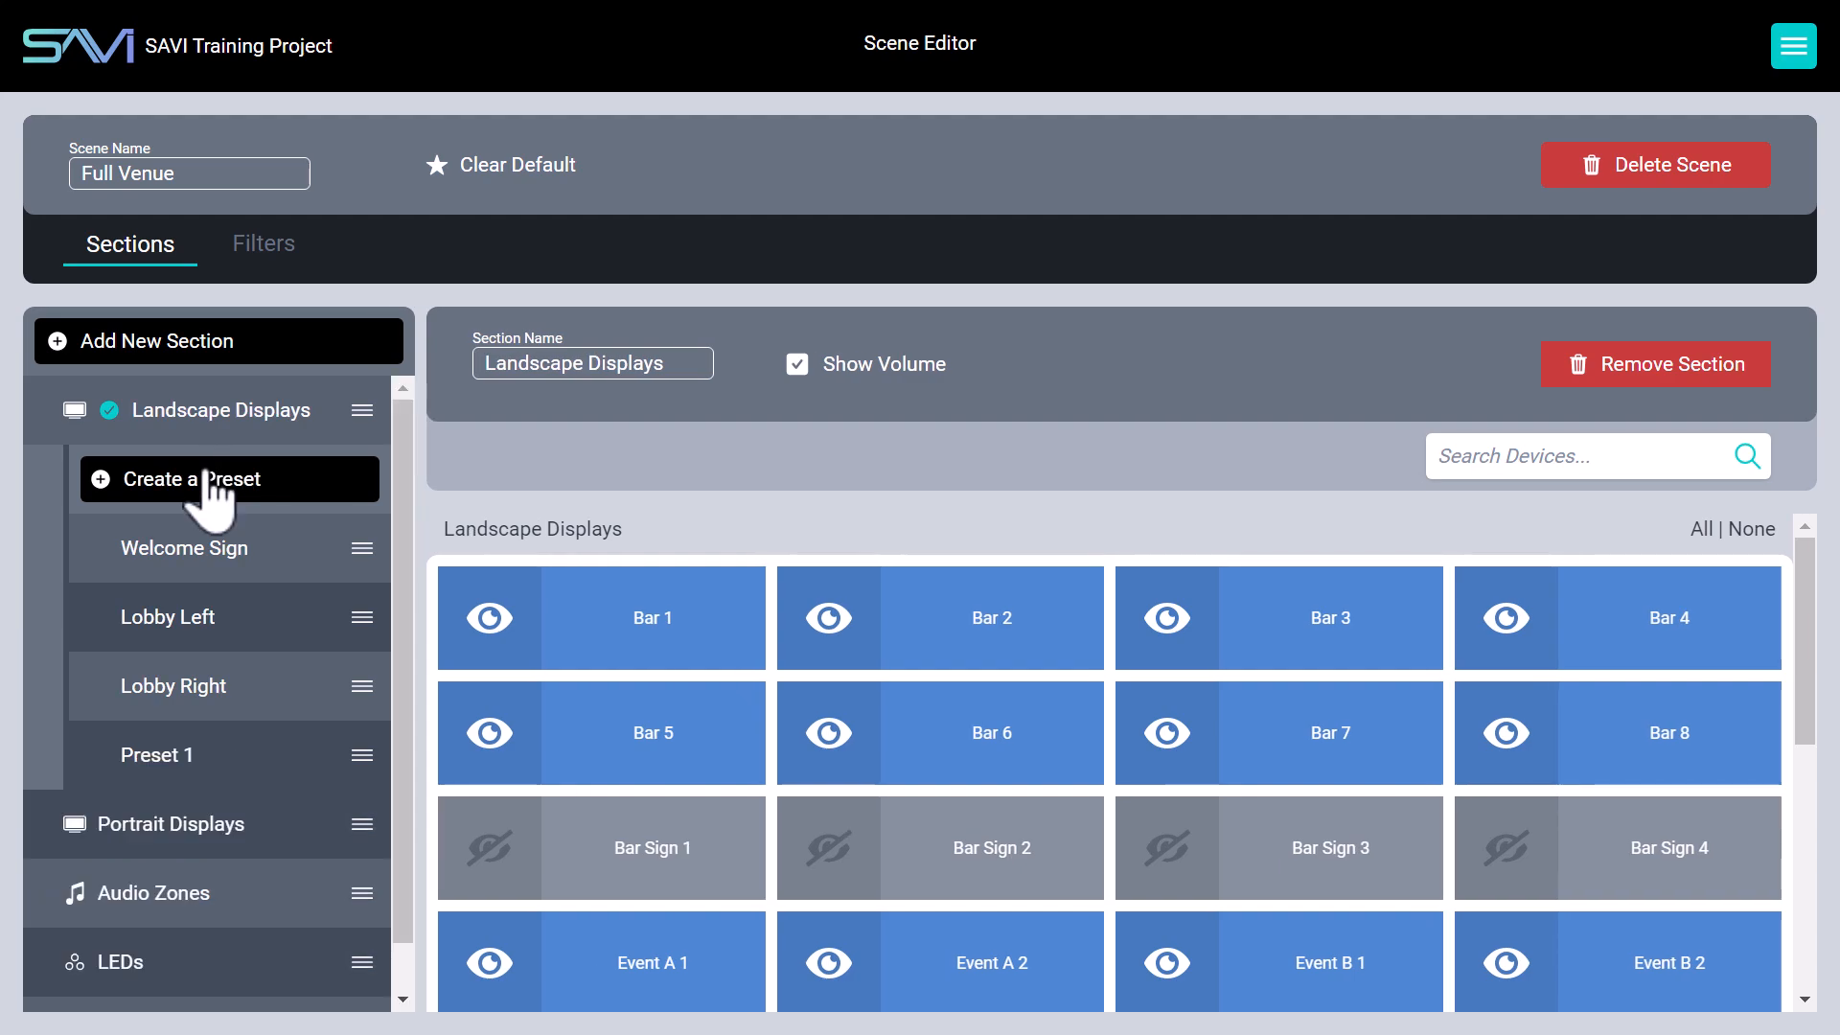
{"action": "left_click", "coordinate": [239, 754]}
{"action": "left_click_drag", "start_coordinate": [531, 363], "coordinate": [379, 390]}
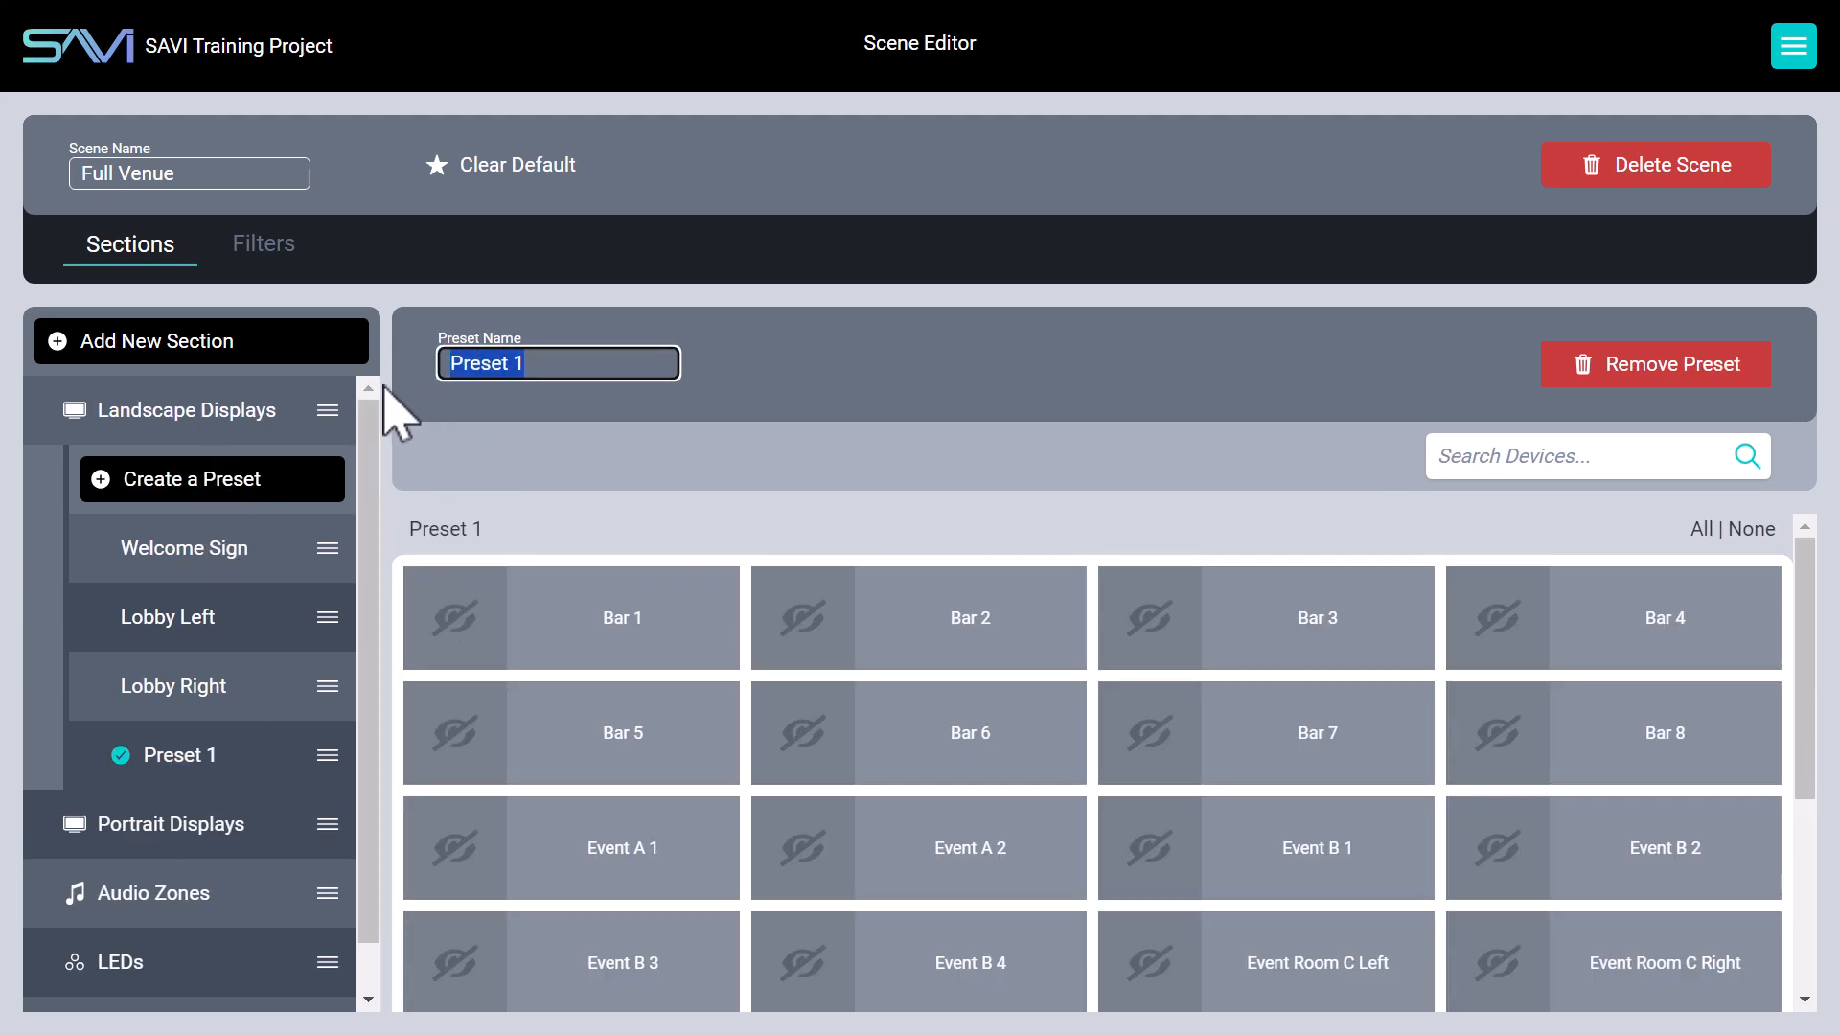
{"action": "type", "text": "Bar - Evens"}
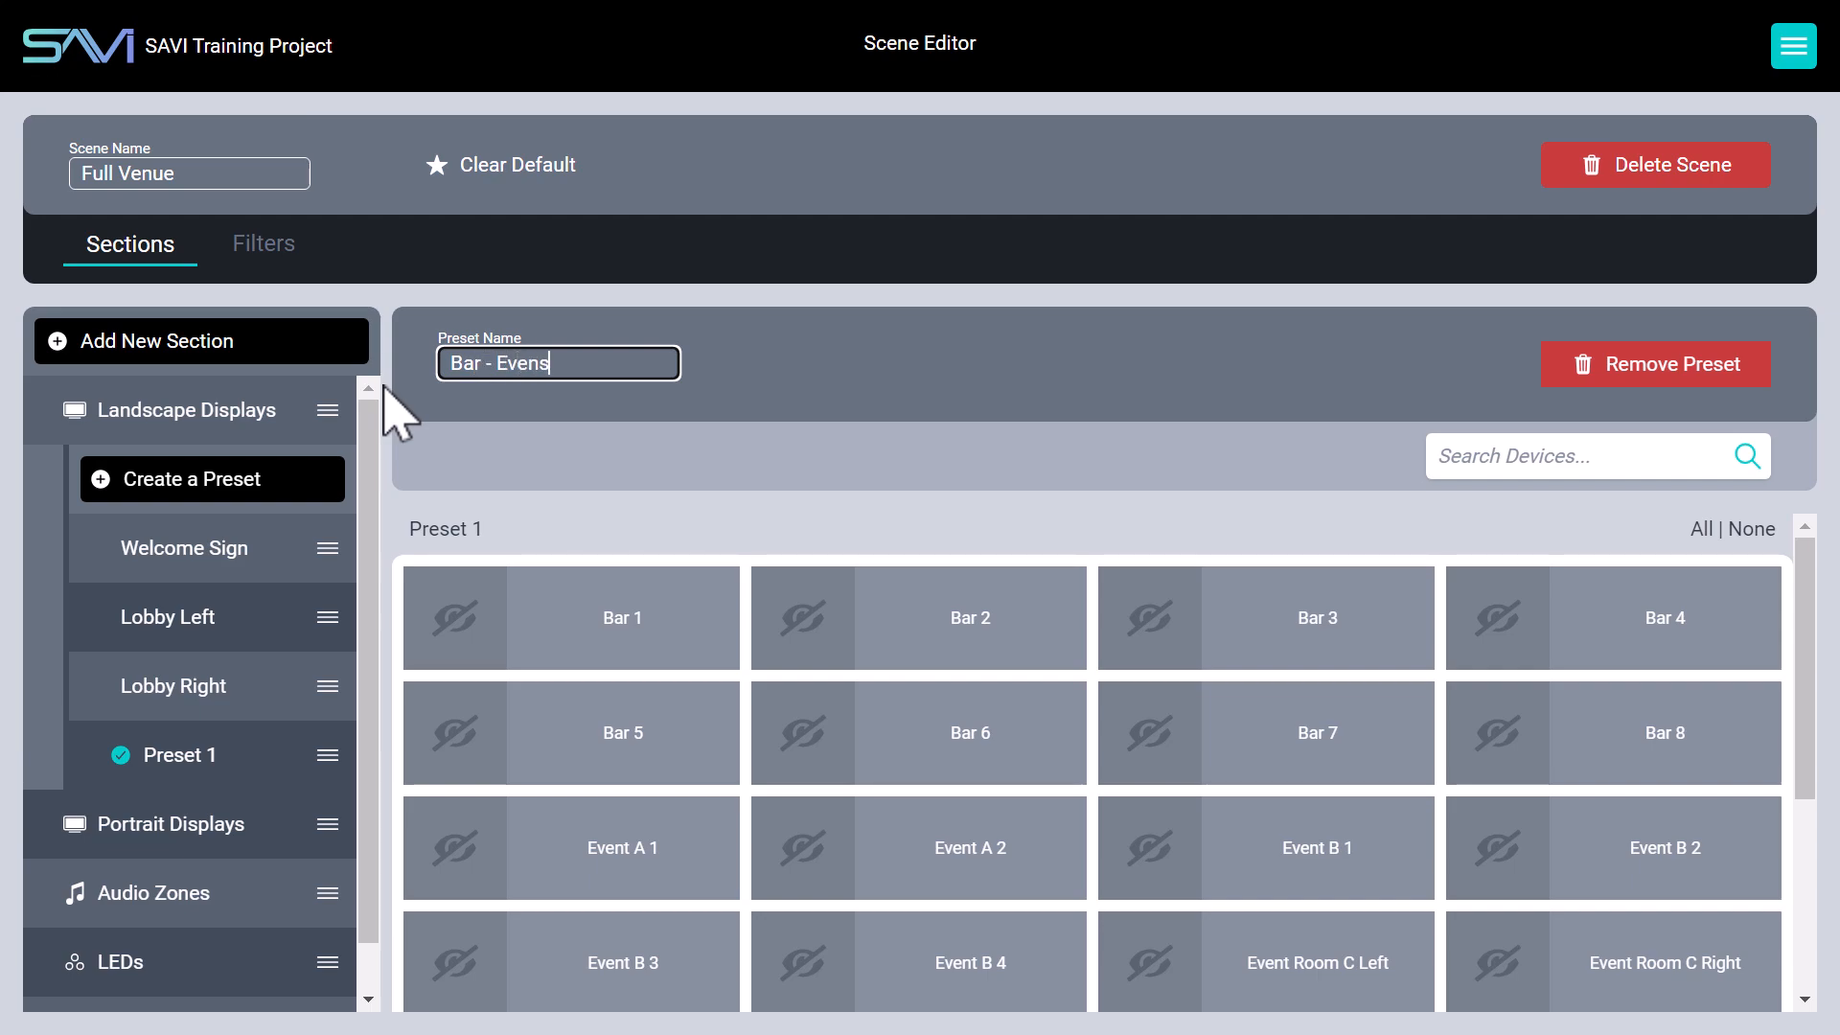
Include Bar 2, Bar 4, Bar 6 and Bar 8 in the Bar - Evens preset.
{"action": "left_click", "coordinate": [986, 624]}
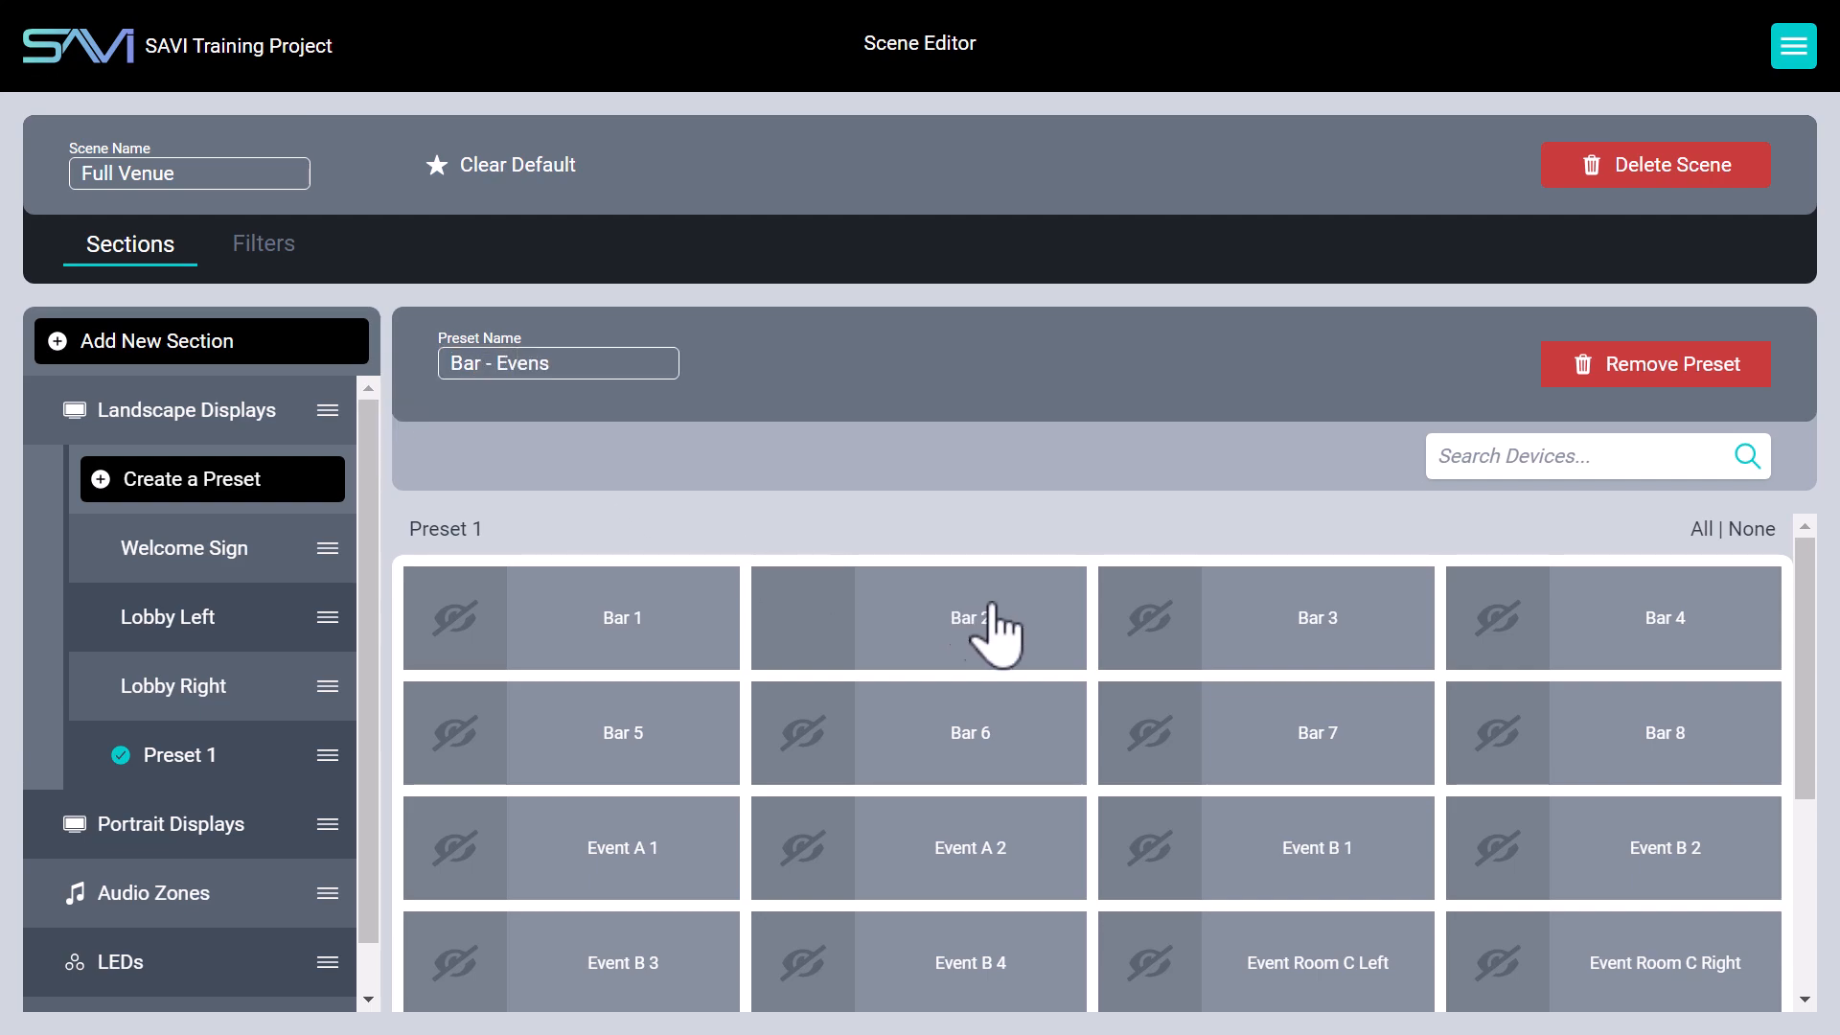
{"action": "left_click", "coordinate": [1572, 645]}
{"action": "left_click", "coordinate": [977, 771]}
{"action": "left_click", "coordinate": [1559, 757]}
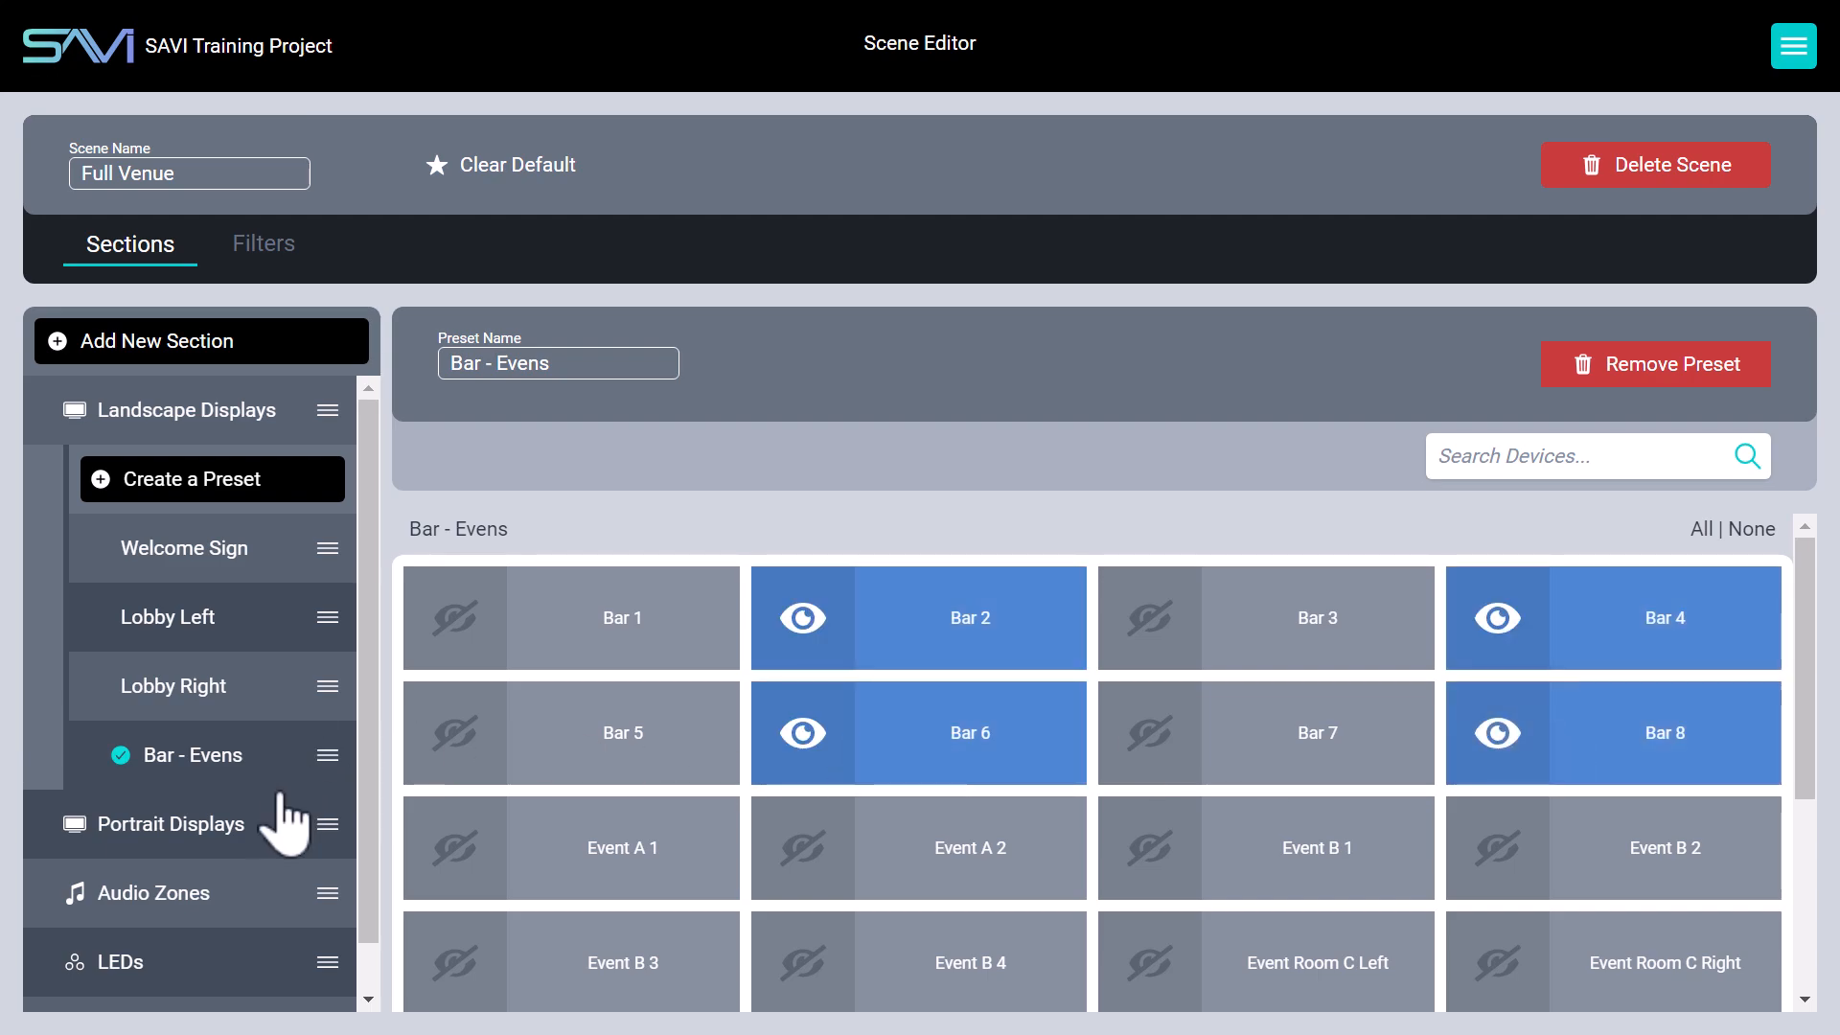
Create another preset in the Landscape Displays section and name it Bar - Odds.
{"action": "left_click", "coordinate": [220, 493]}
{"action": "left_click", "coordinate": [240, 819]}
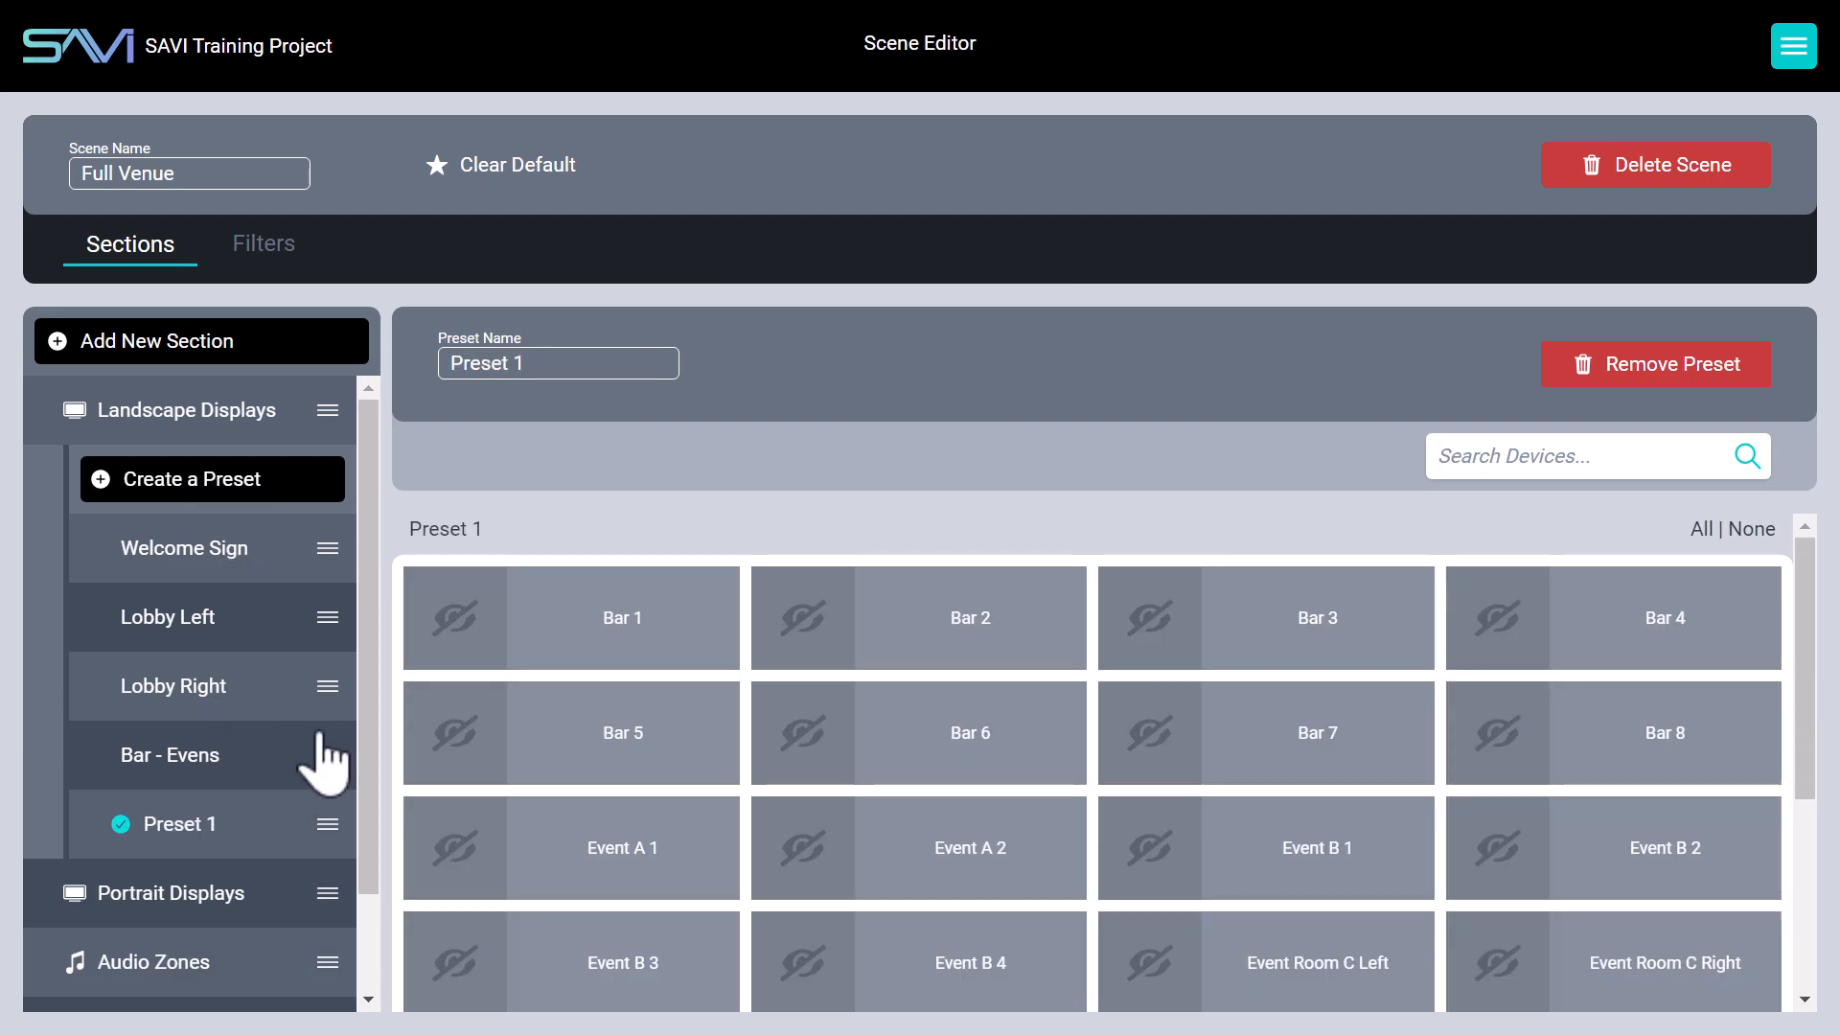
{"action": "left_click", "coordinate": [546, 362]}
{"action": "type", "text": "Bar - Odds"}
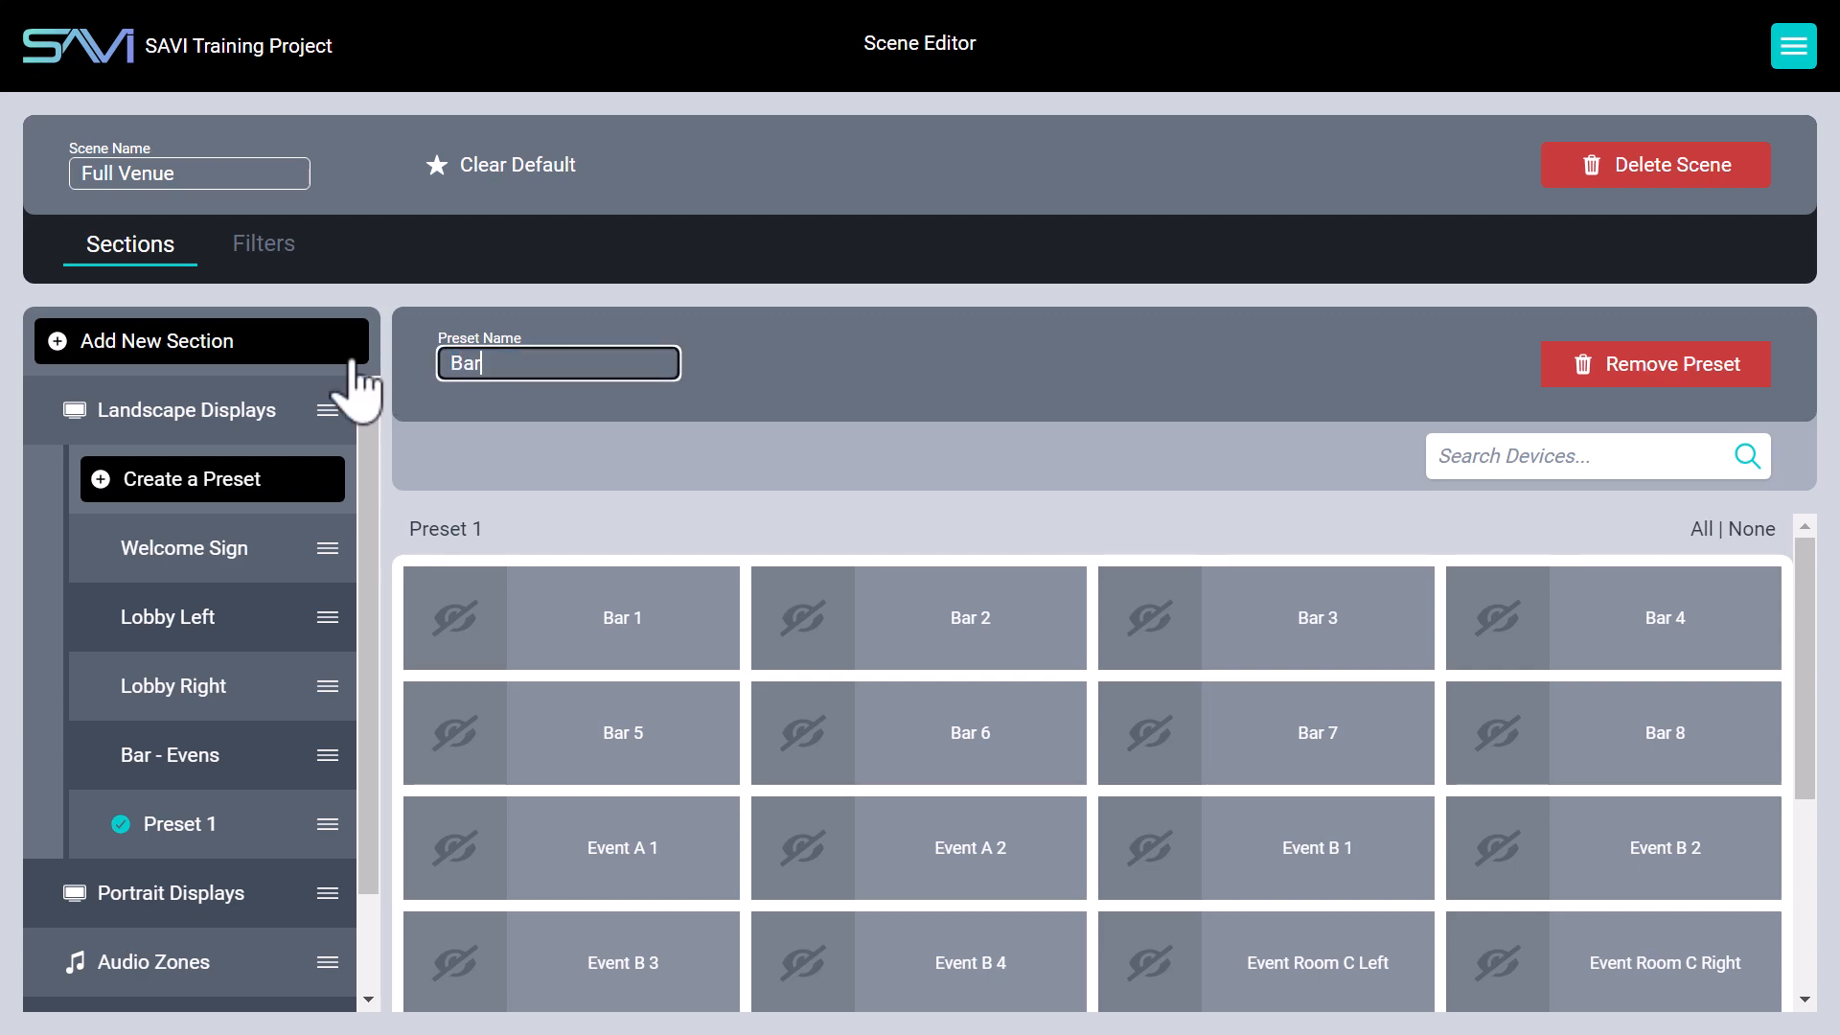
Include Bar 1, Bar 3, Bar 5 and Bar 7 in the Bar - Odds preset.
{"action": "left_click", "coordinate": [621, 646]}
{"action": "left_click", "coordinate": [1285, 610]}
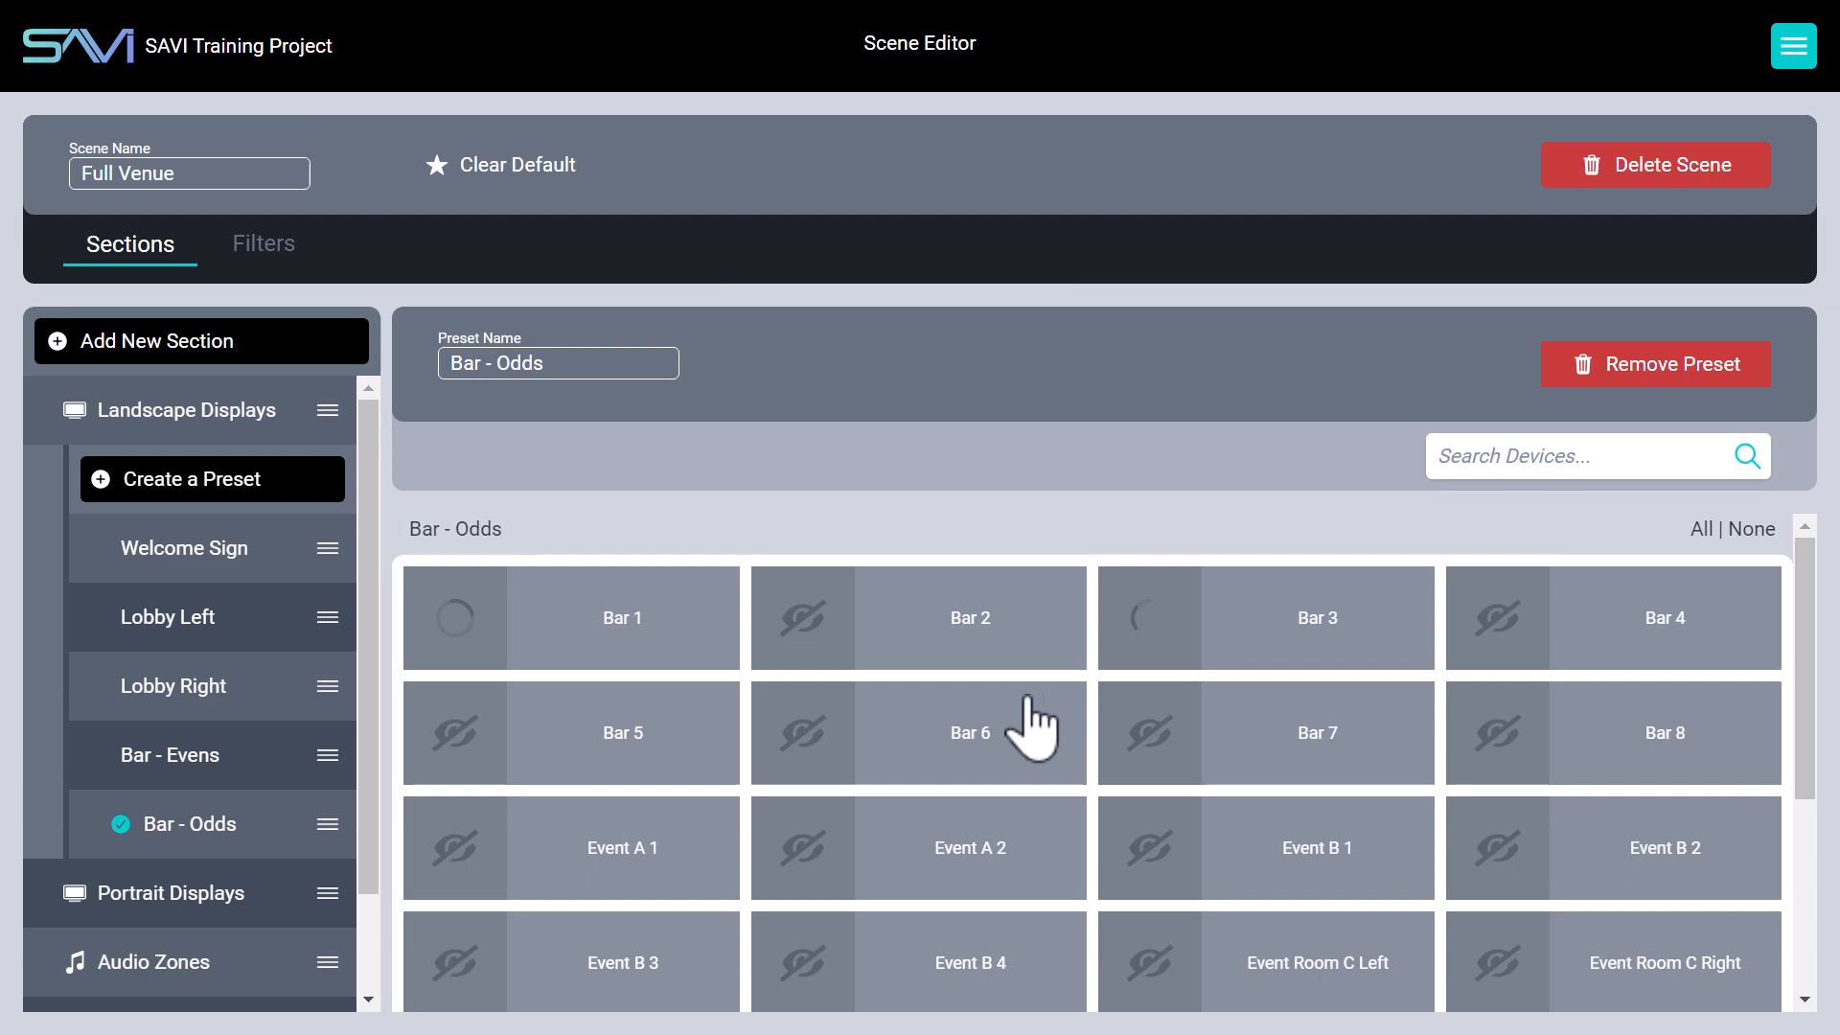
{"action": "left_click", "coordinate": [623, 776]}
{"action": "left_click", "coordinate": [1303, 771]}
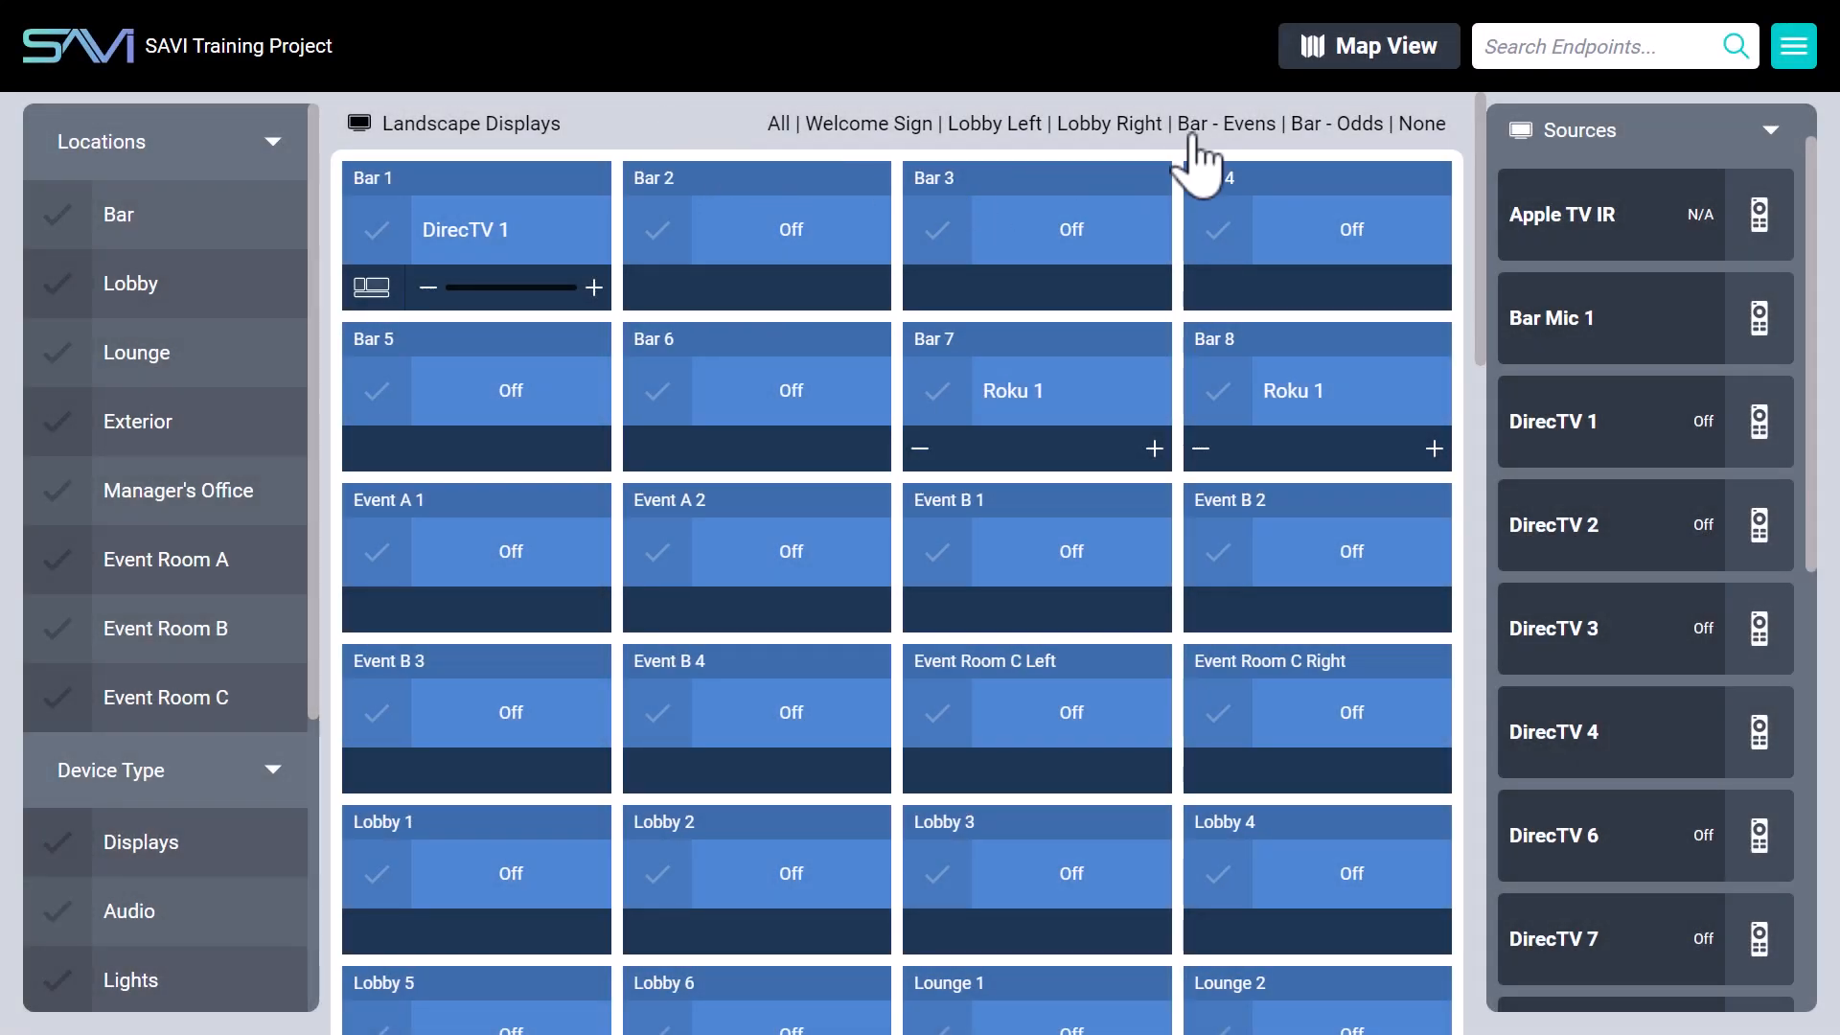
Test the Bar - Evens and Bar - Odds presets on the scene's Landscape Displays, and clear the selection.
{"action": "left_click", "coordinate": [1245, 129]}
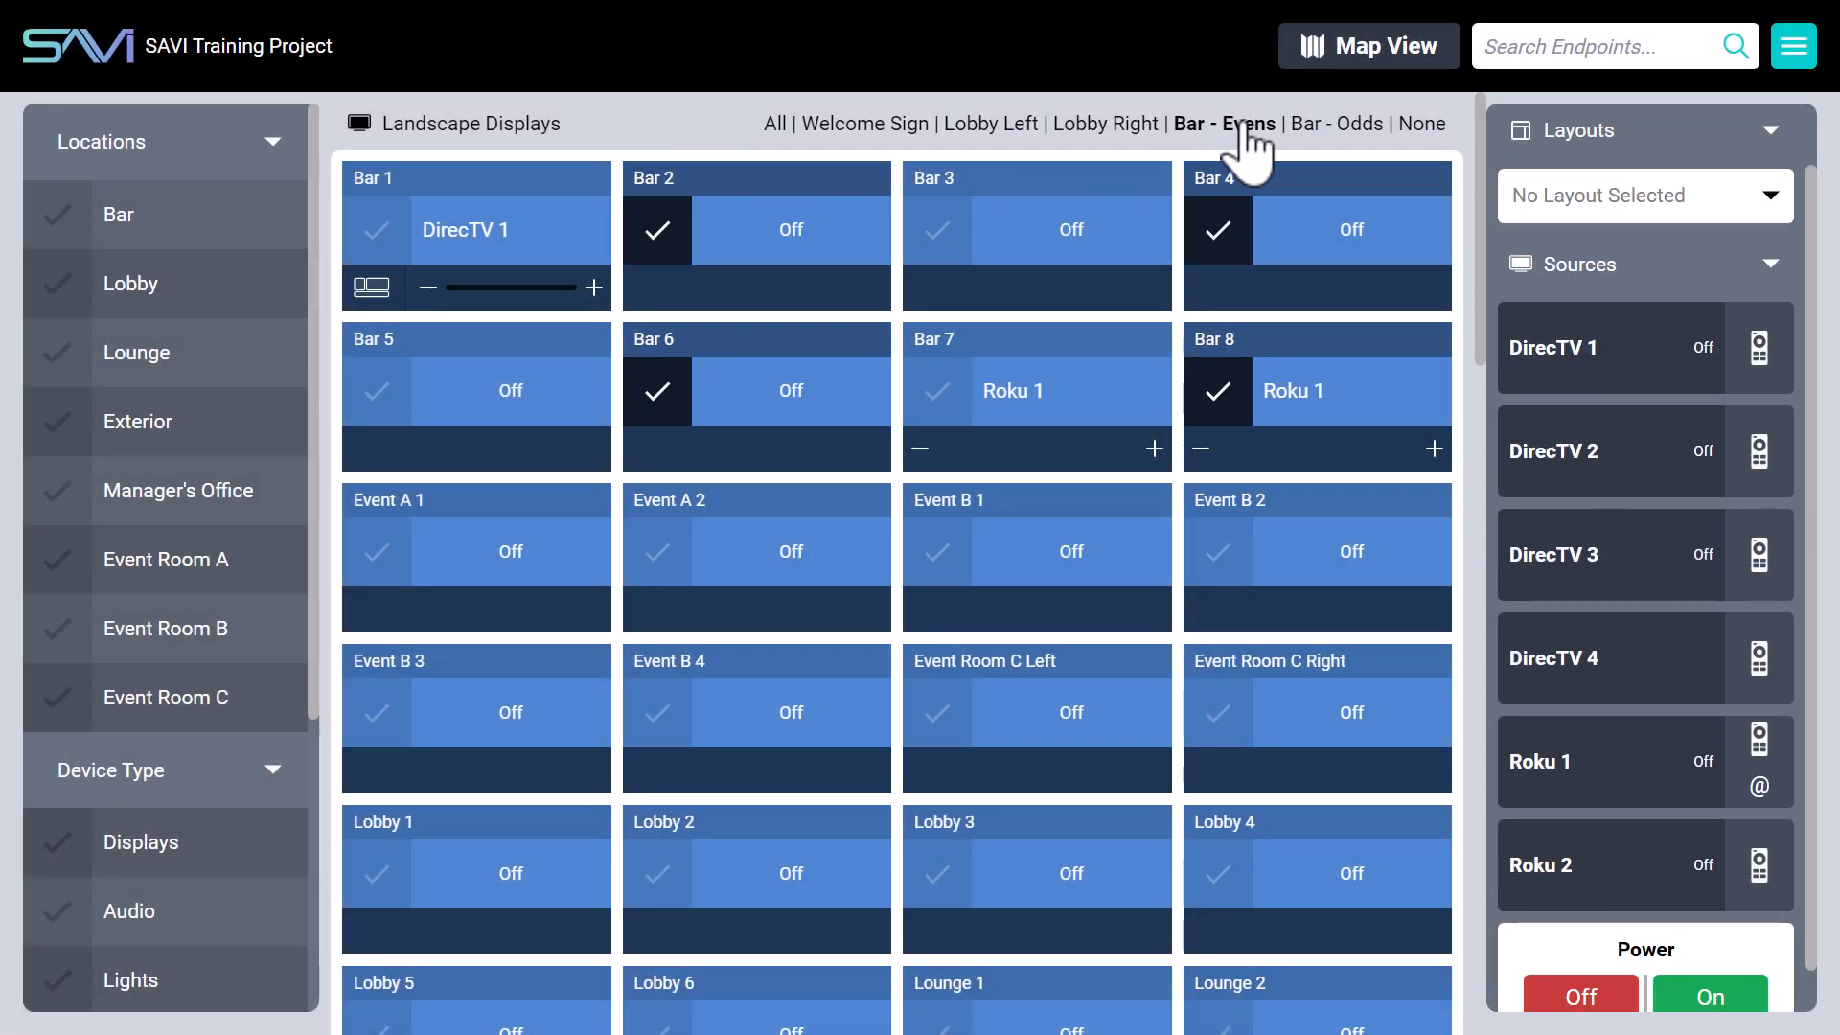
{"action": "left_click", "coordinate": [1324, 129]}
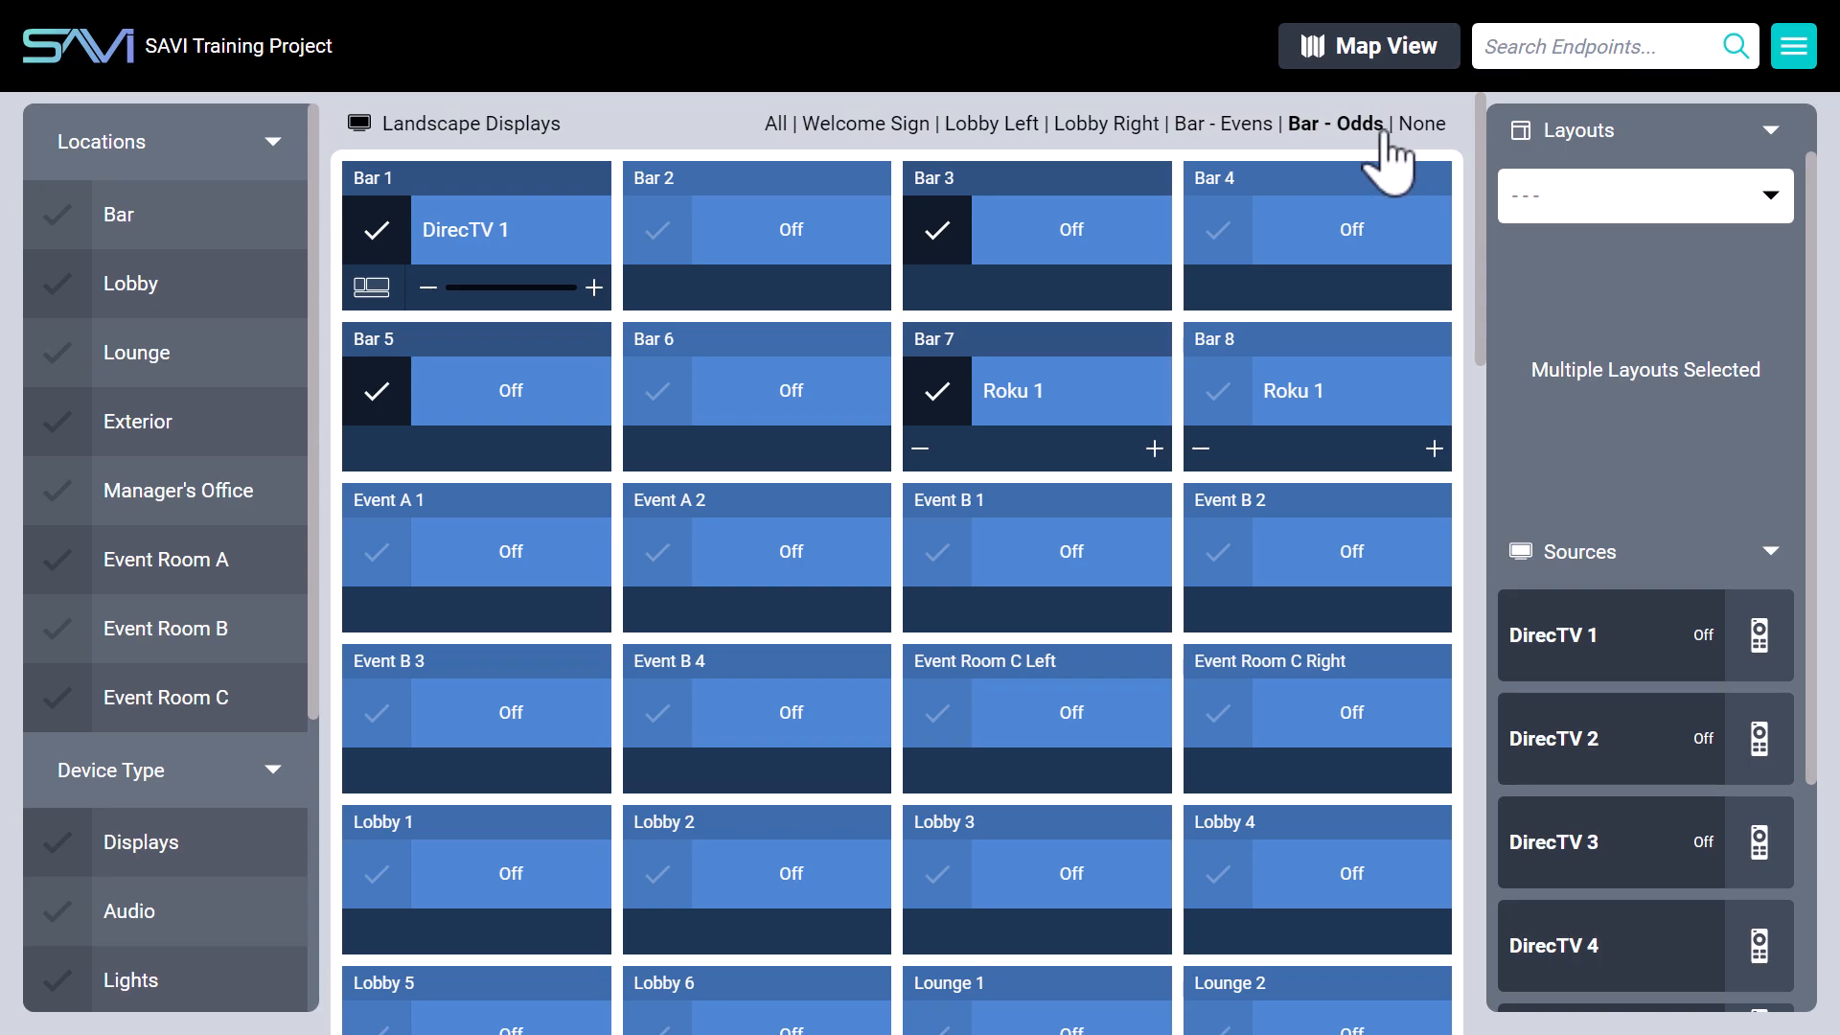
{"action": "left_click", "coordinate": [1419, 127]}
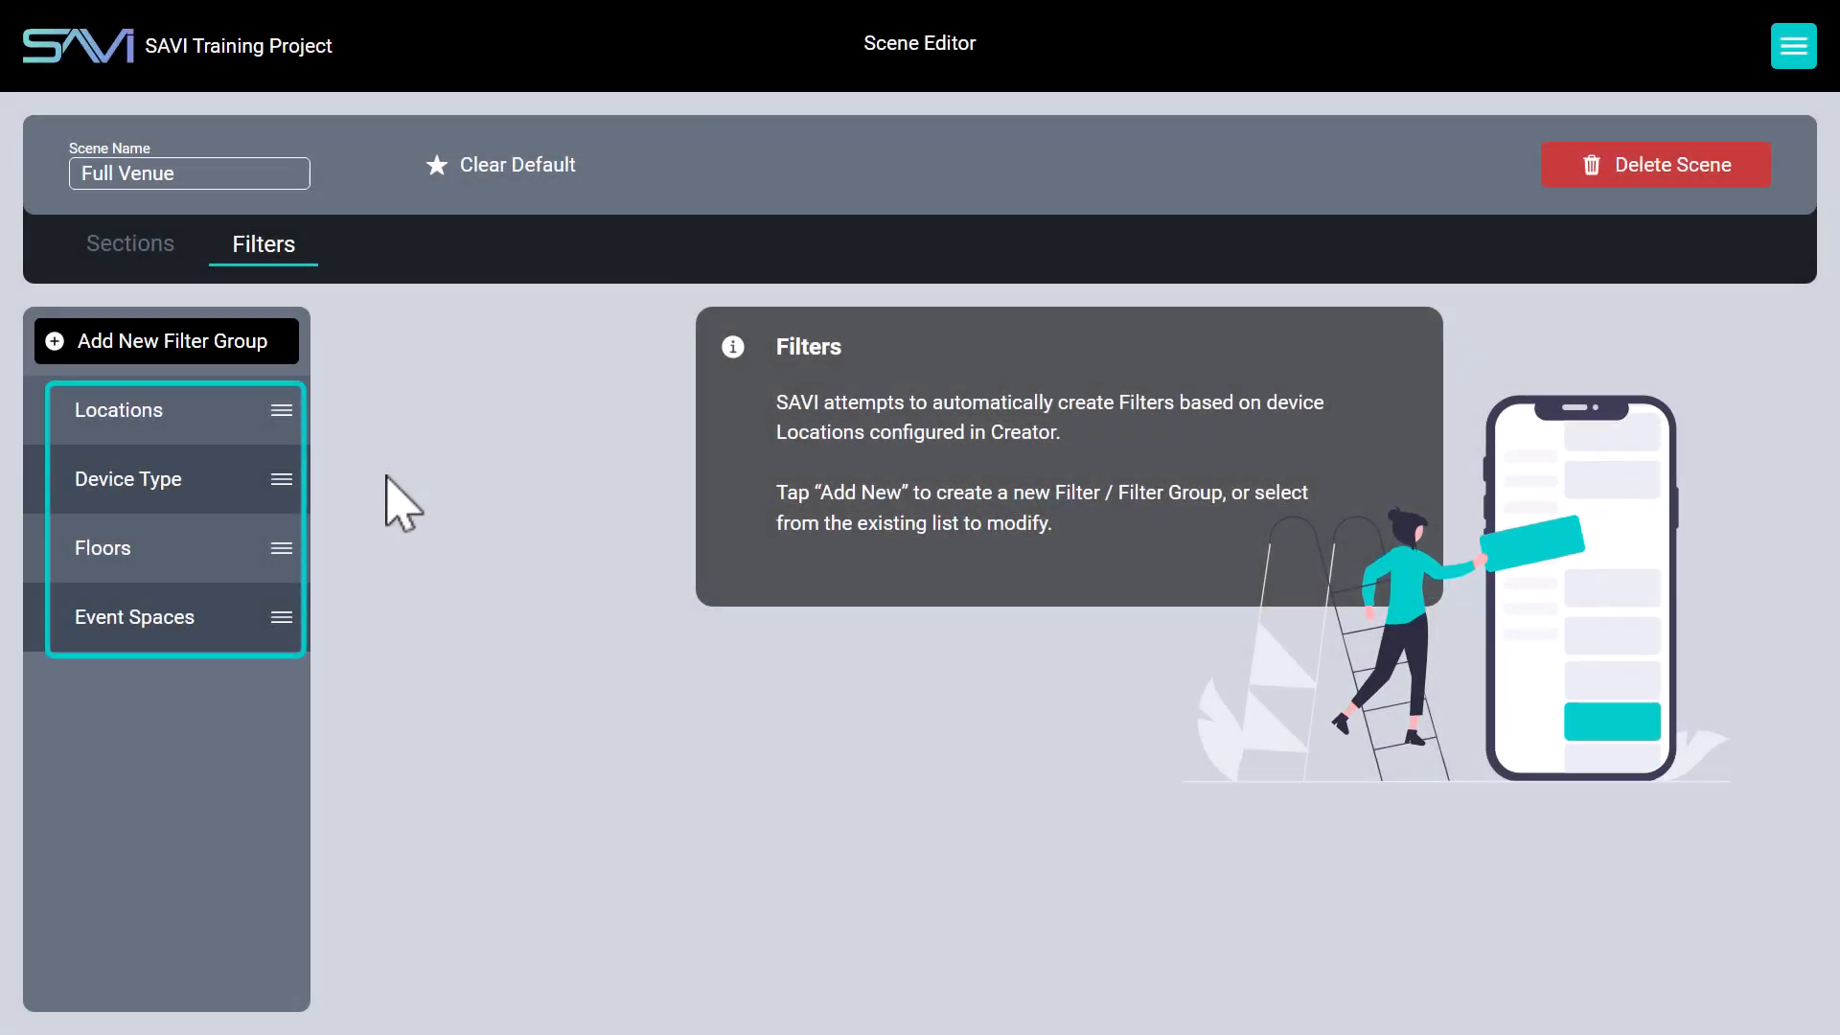
Examine the filters in the Locations group and the devices assigned to the Event Room A filter.
{"action": "left_click", "coordinate": [199, 417]}
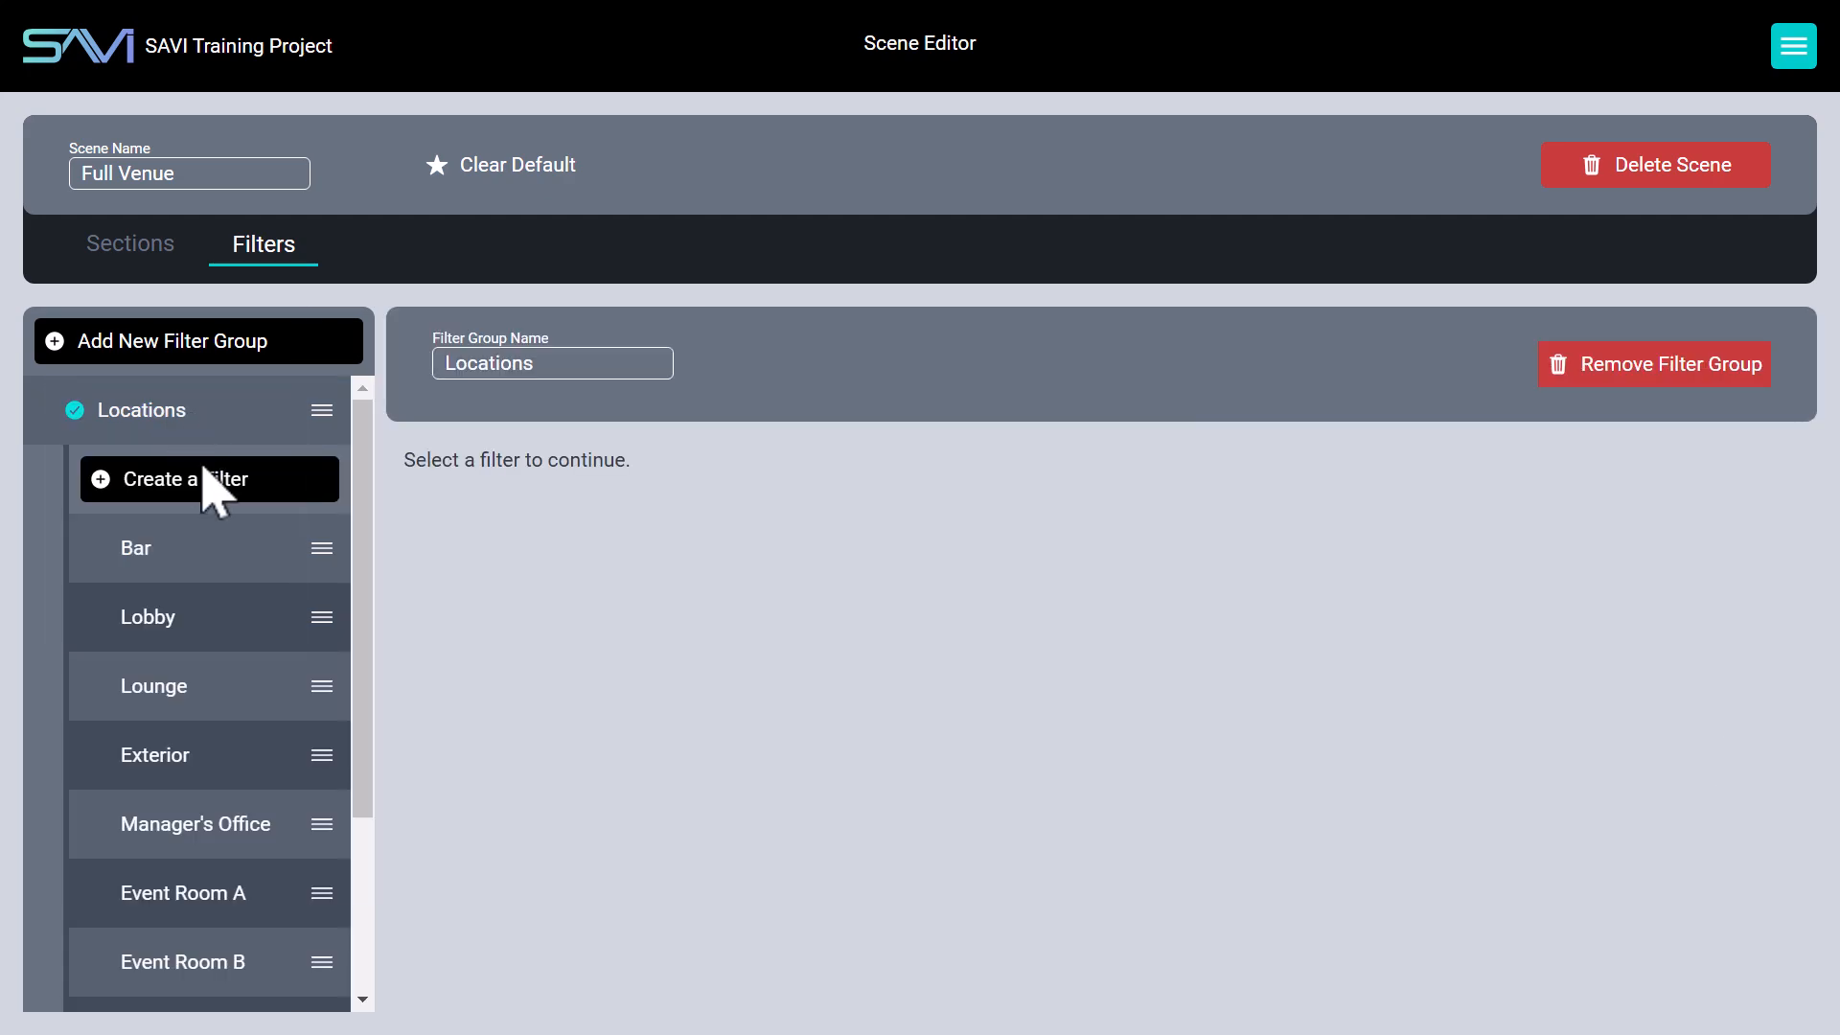
{"action": "scroll", "coordinate": [275, 608], "scroll_direction": "down", "scroll_amount": 3}
{"action": "scroll", "coordinate": [277, 601], "scroll_direction": "up", "scroll_amount": 2}
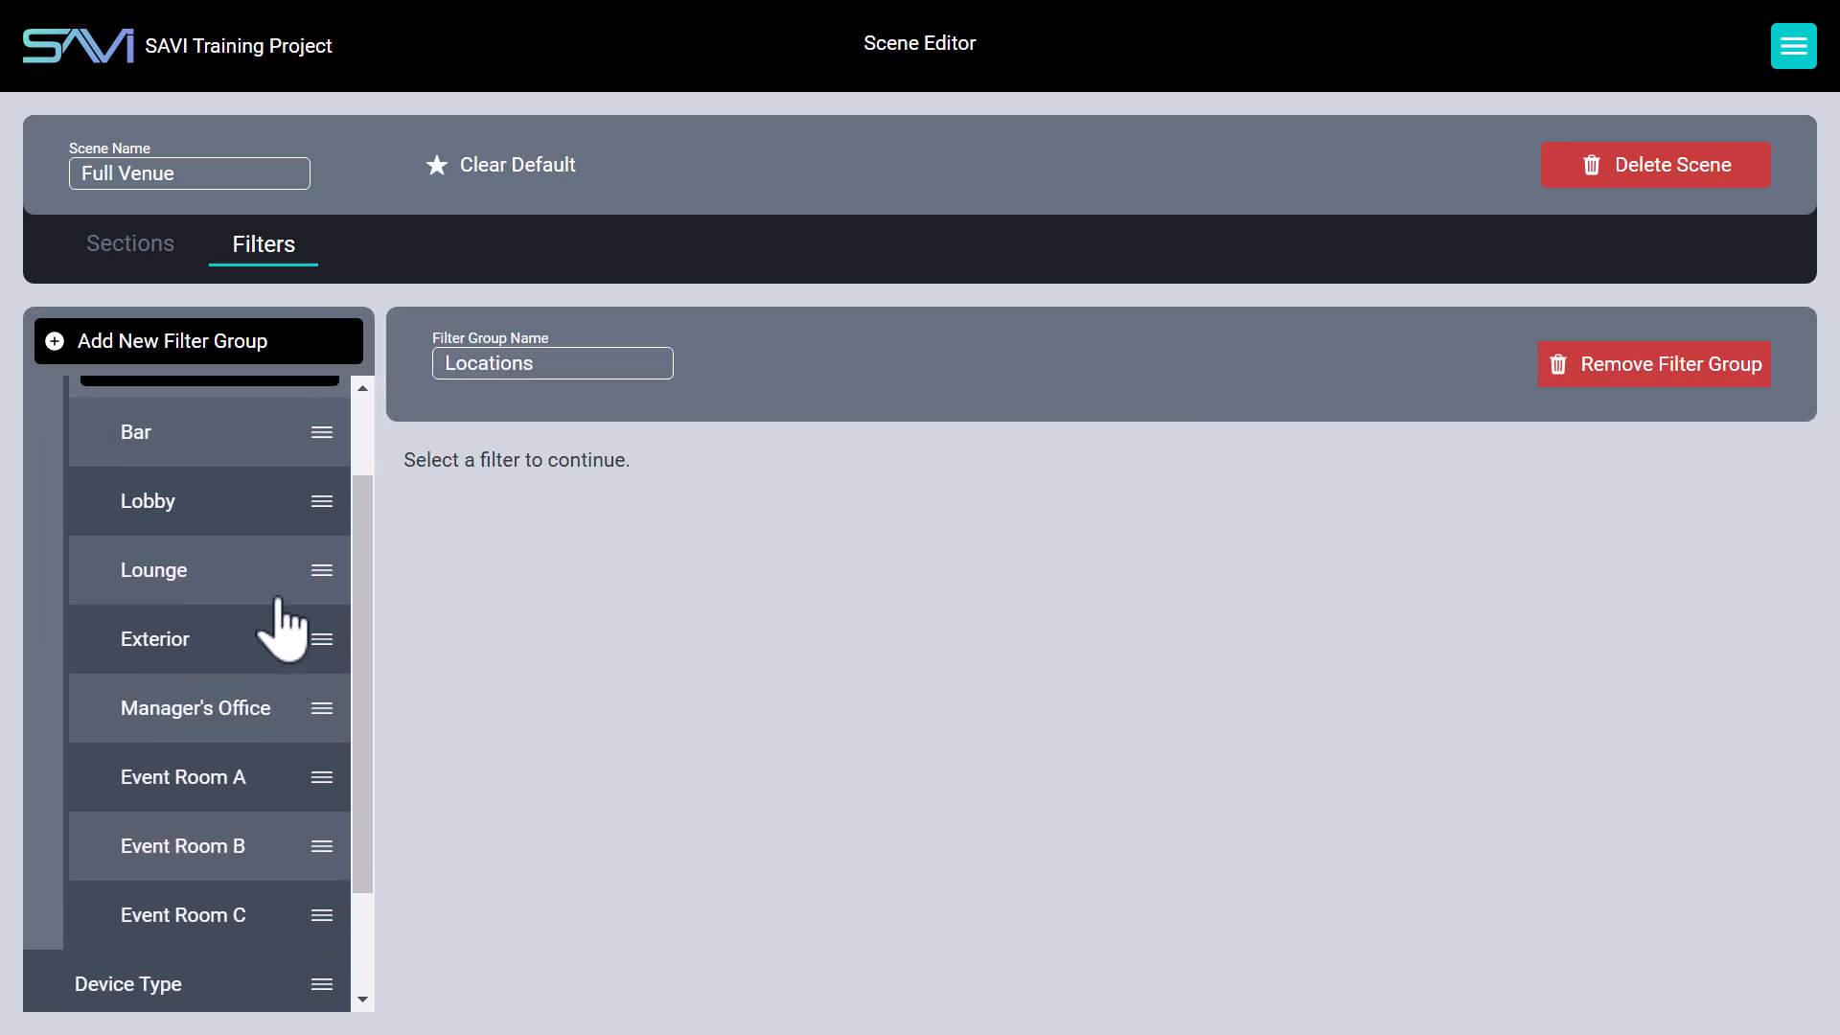
{"action": "left_click", "coordinate": [189, 781]}
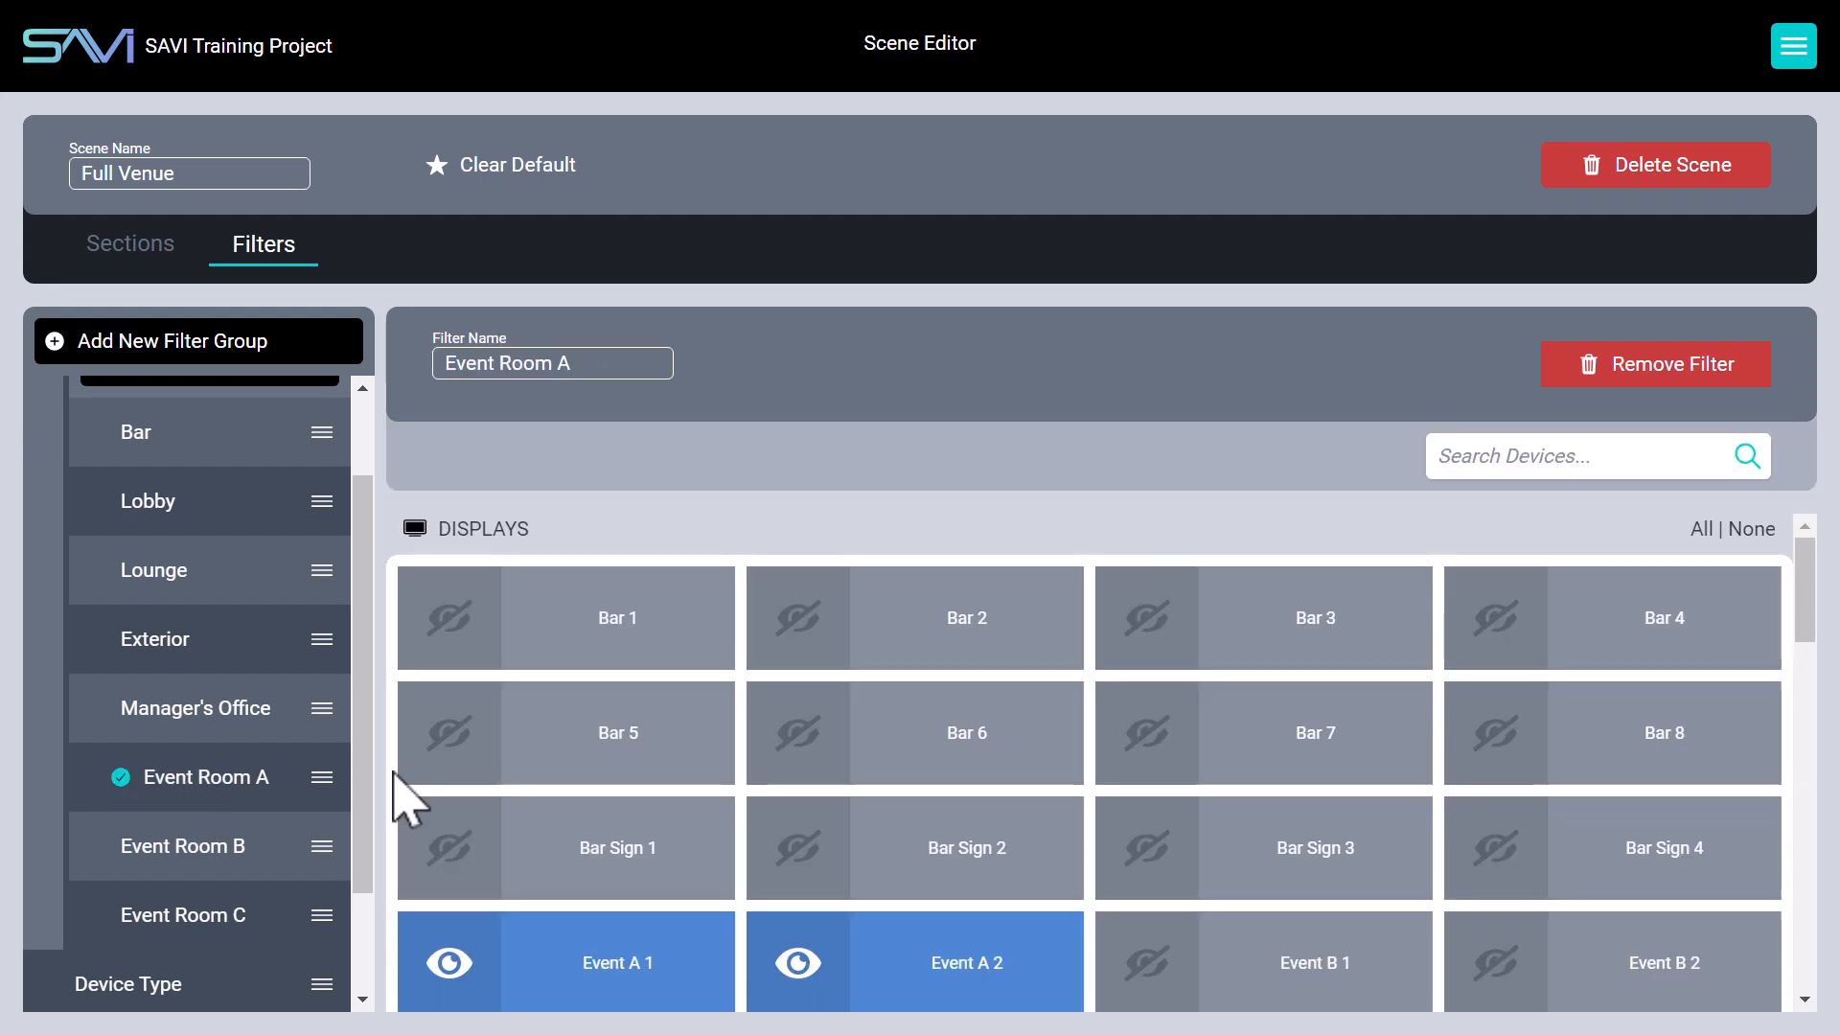
{"action": "scroll", "coordinate": [958, 747], "scroll_direction": "down", "scroll_amount": 8}
{"action": "scroll", "coordinate": [1186, 733], "scroll_direction": "down", "scroll_amount": 6}
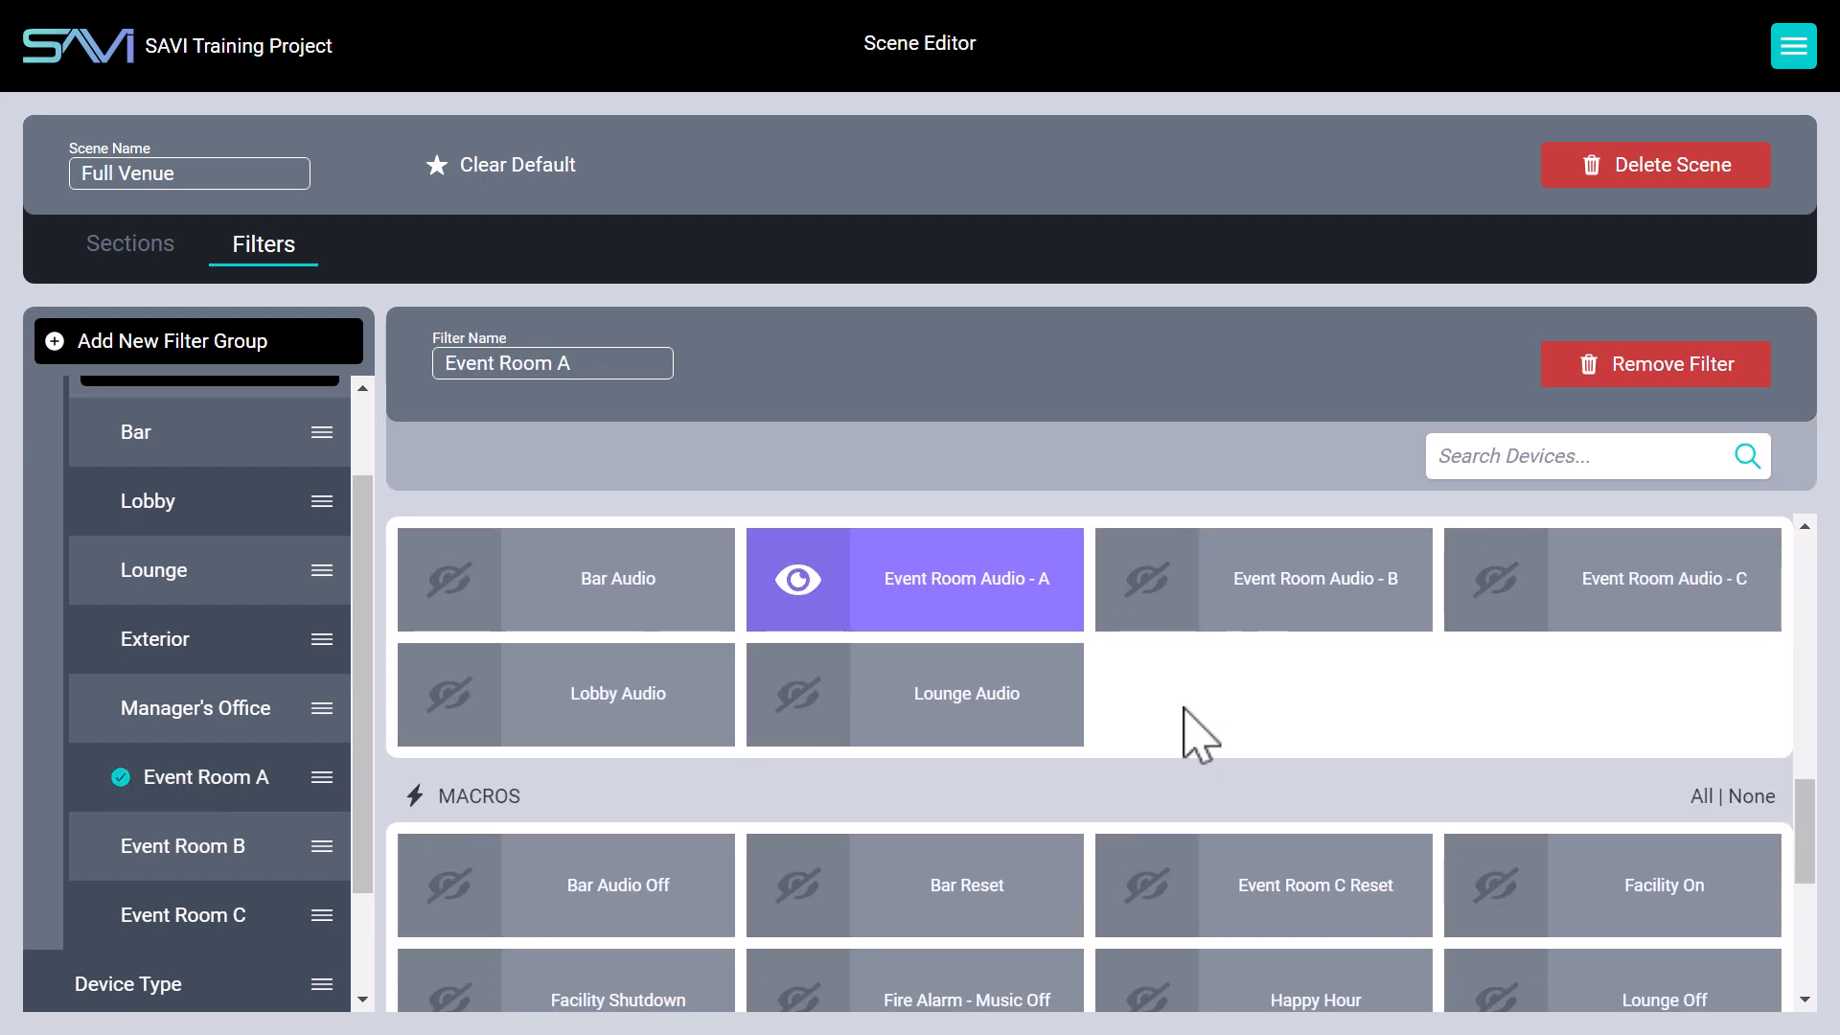
{"action": "scroll", "coordinate": [251, 824], "scroll_direction": "down", "scroll_amount": 2}
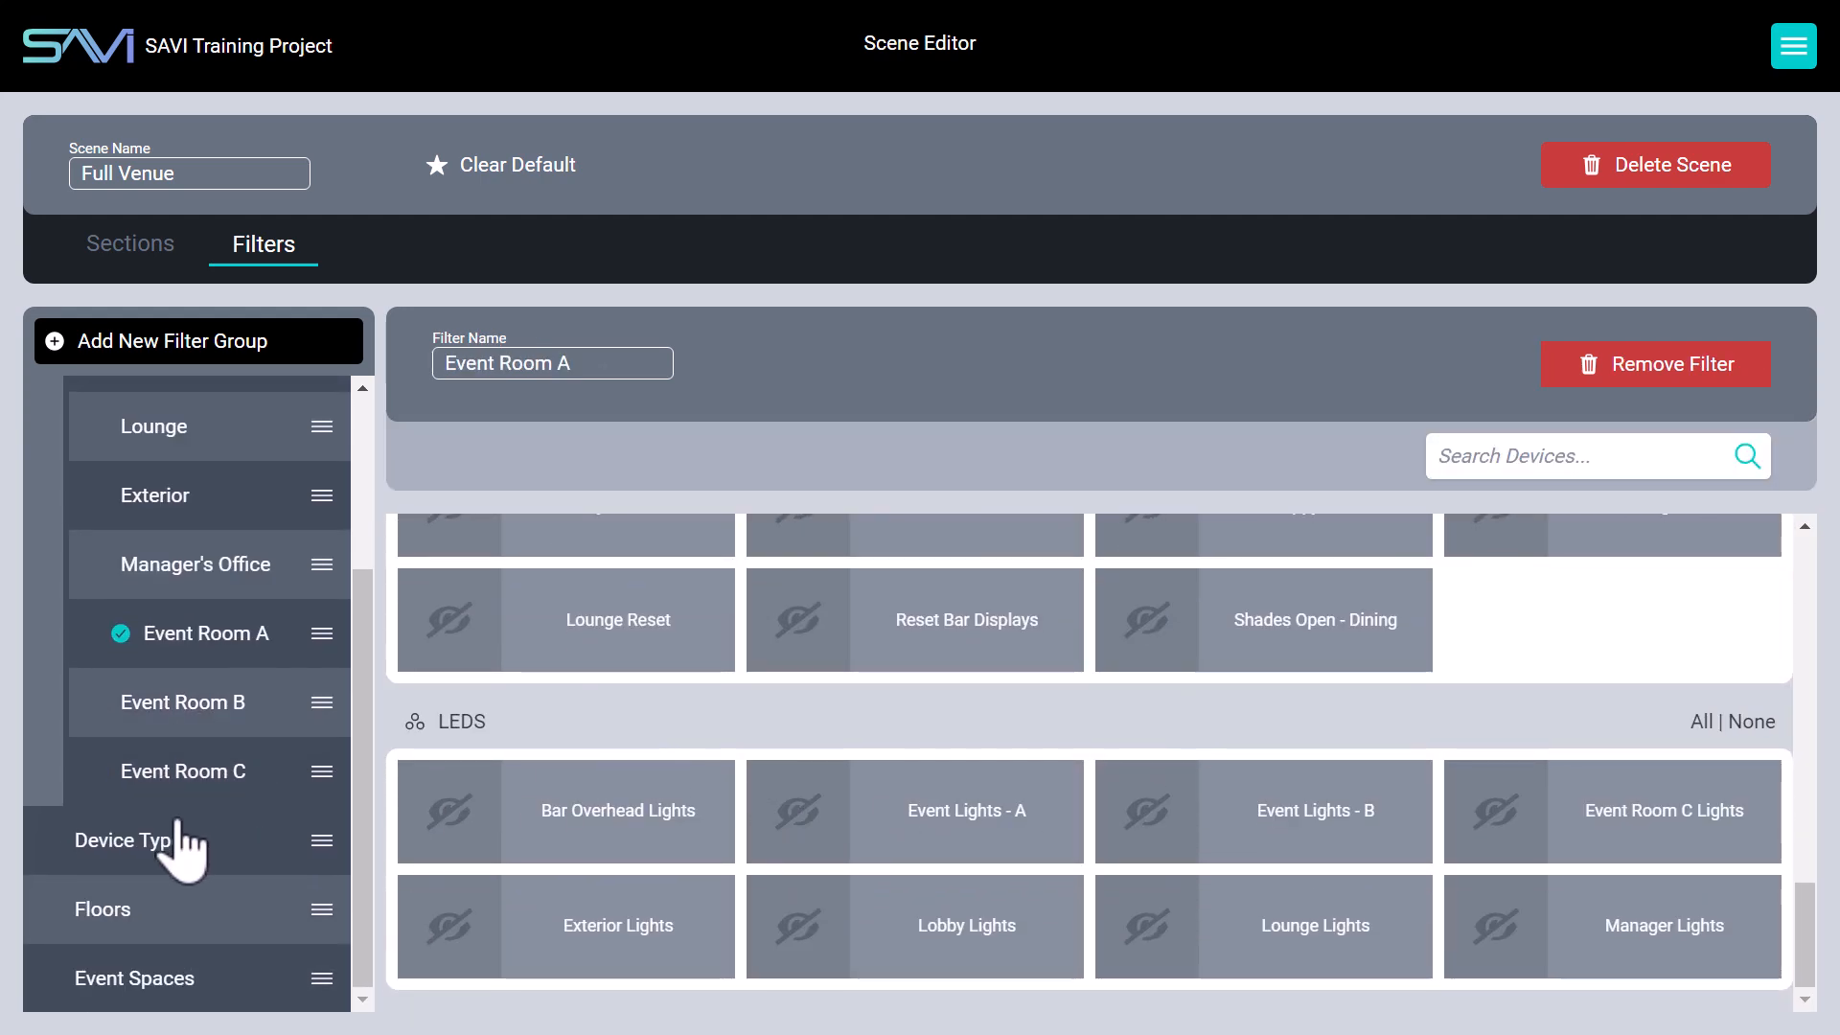
Examine the devices assigned to the Displays filter in the Device Type group.
{"action": "left_click", "coordinate": [183, 843]}
{"action": "left_click", "coordinate": [187, 627]}
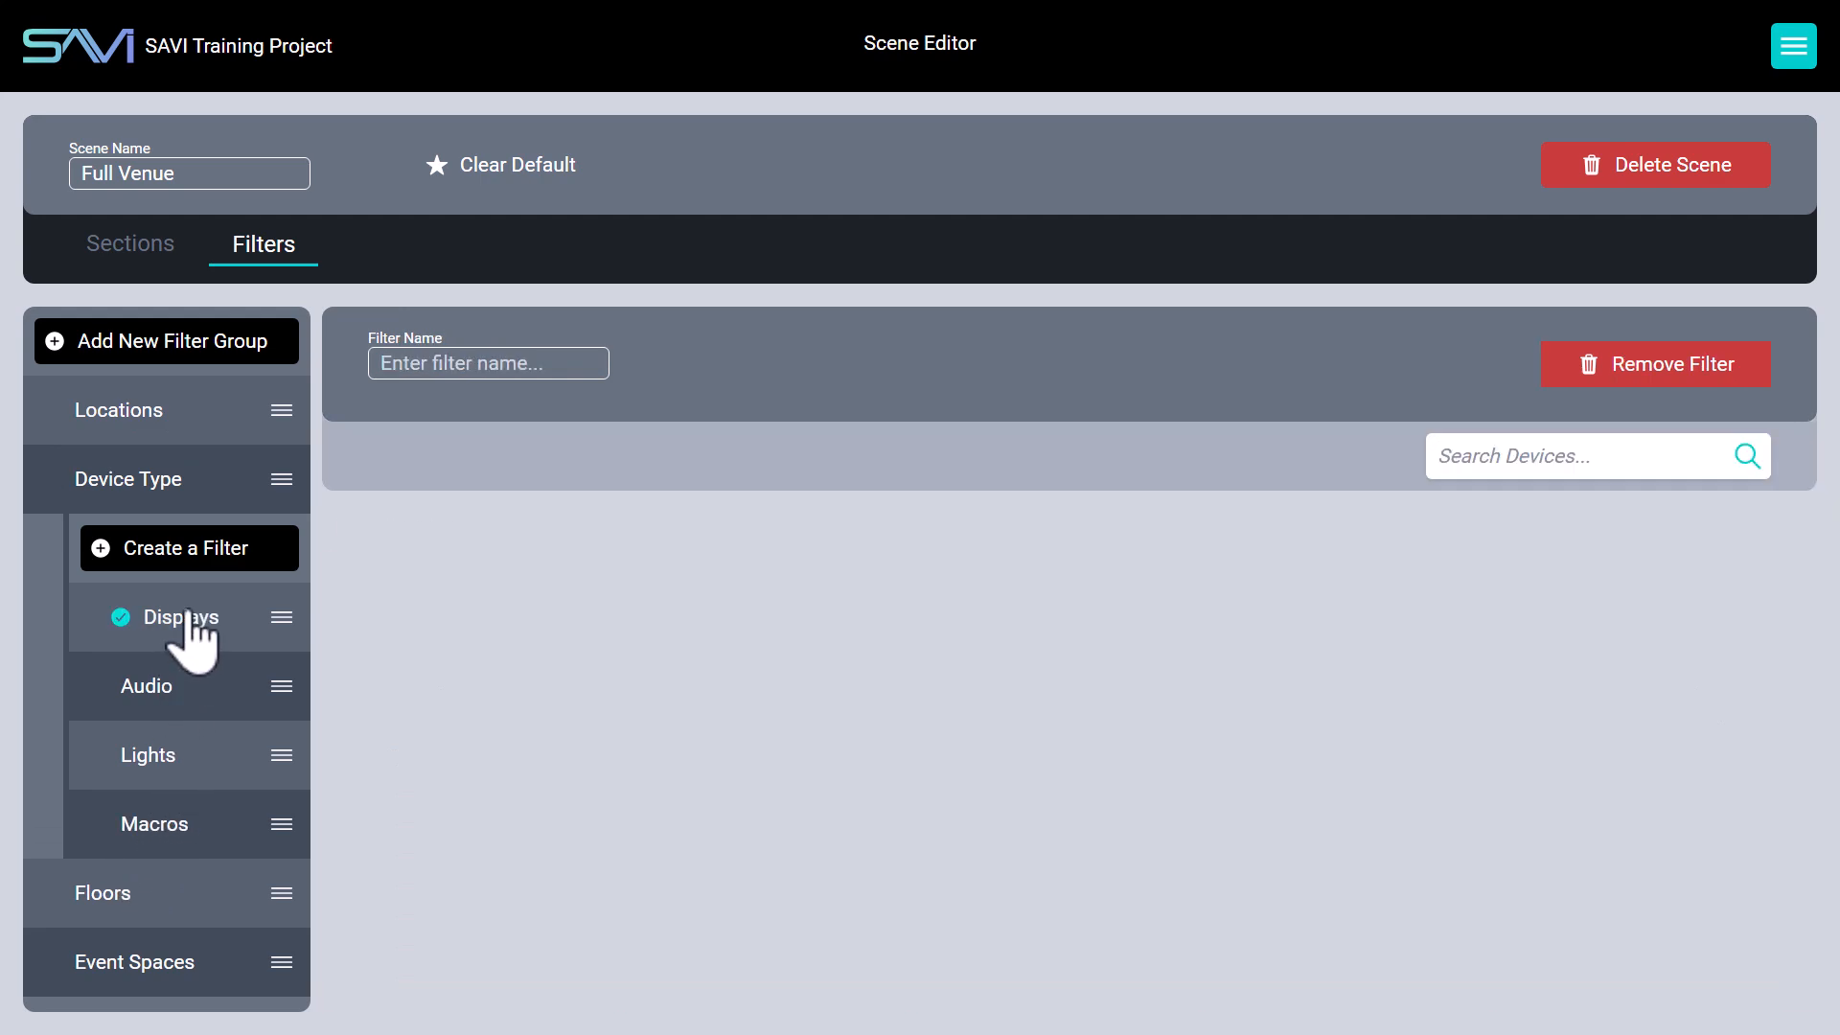
{"action": "scroll", "coordinate": [704, 723], "scroll_direction": "down", "scroll_amount": 5}
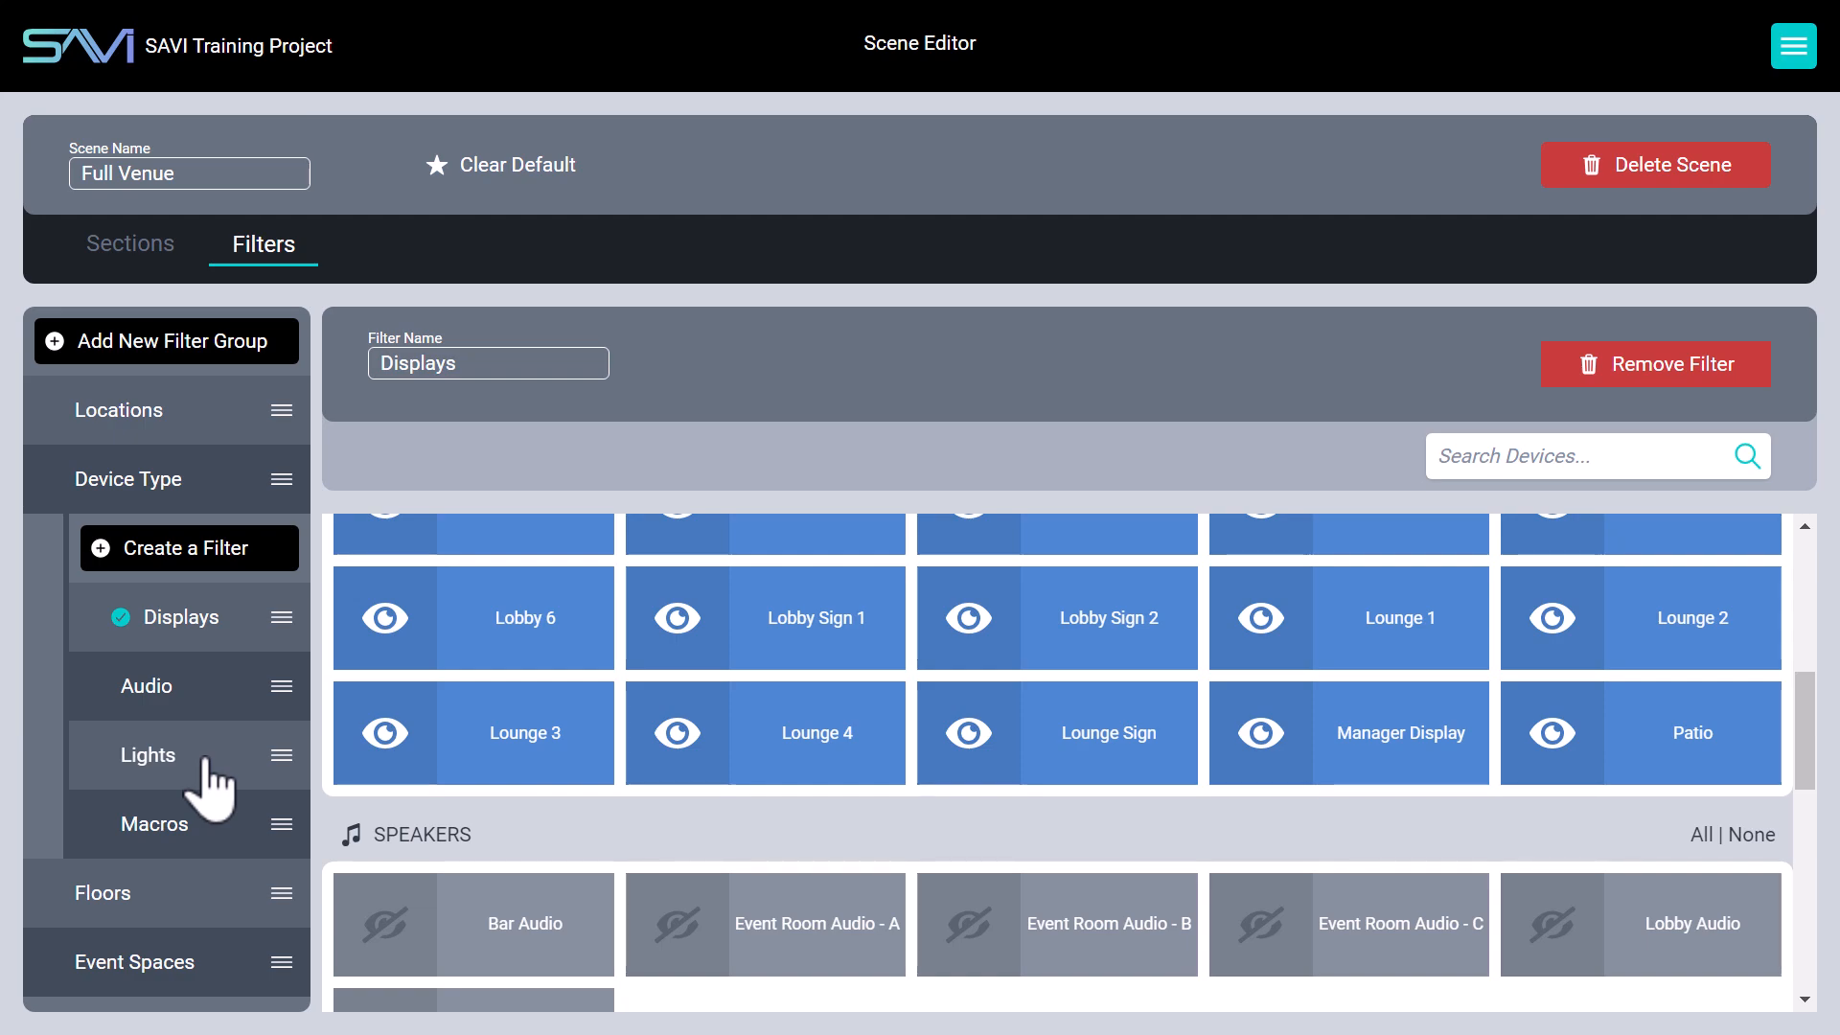
Create a new filter in the Floors group and name it 2nd Floor.
{"action": "left_click", "coordinate": [155, 898]}
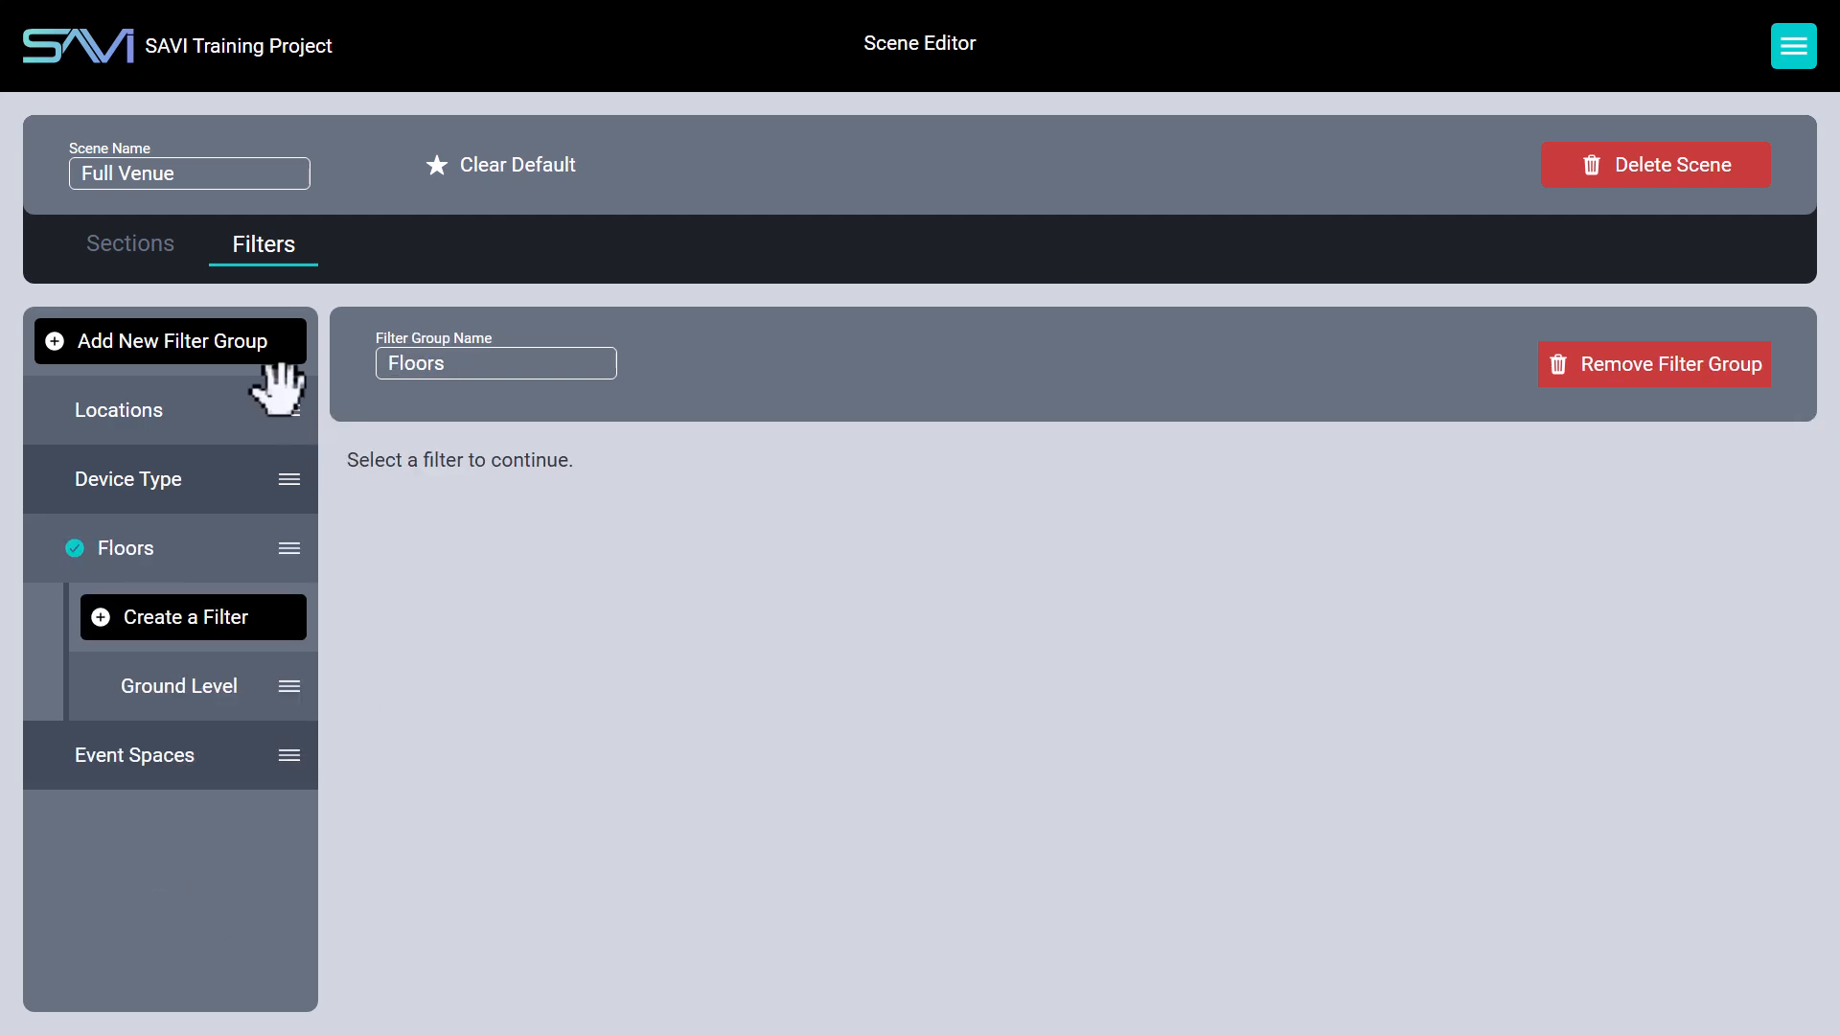
{"action": "left_click", "coordinate": [191, 625]}
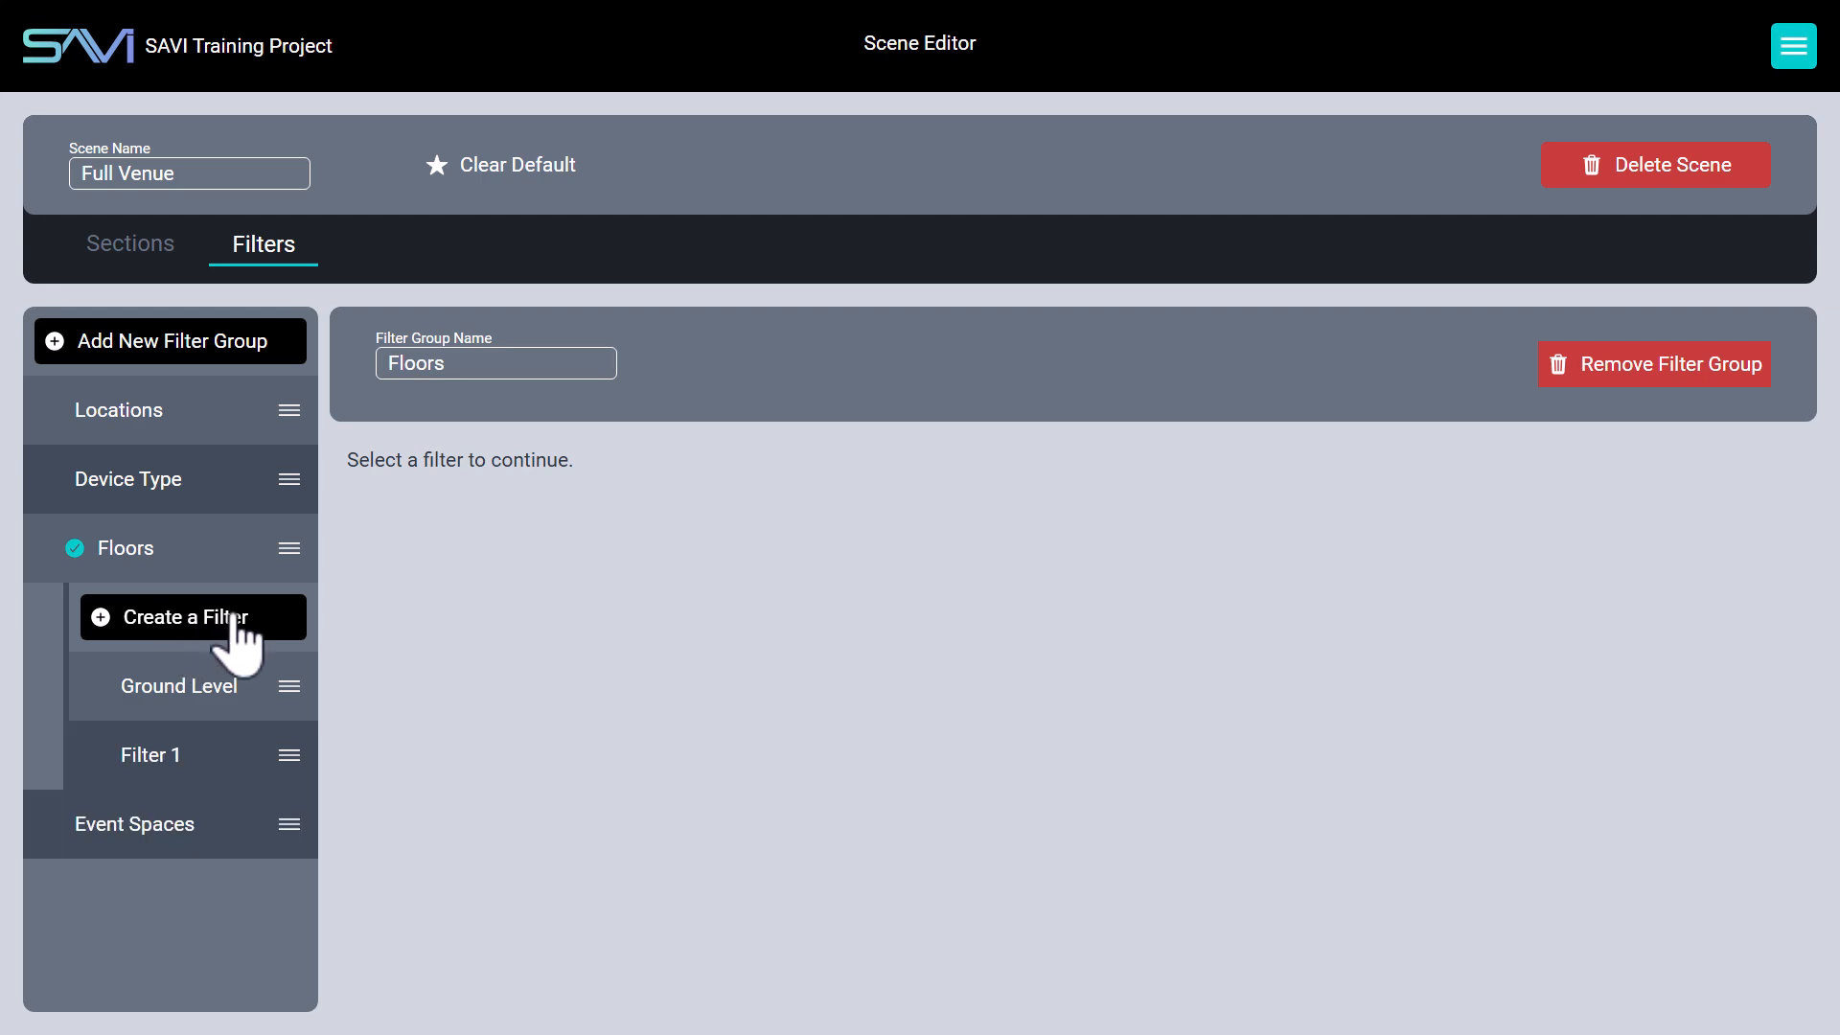
{"action": "left_click", "coordinate": [225, 757]}
{"action": "triple_click", "coordinate": [457, 364]}
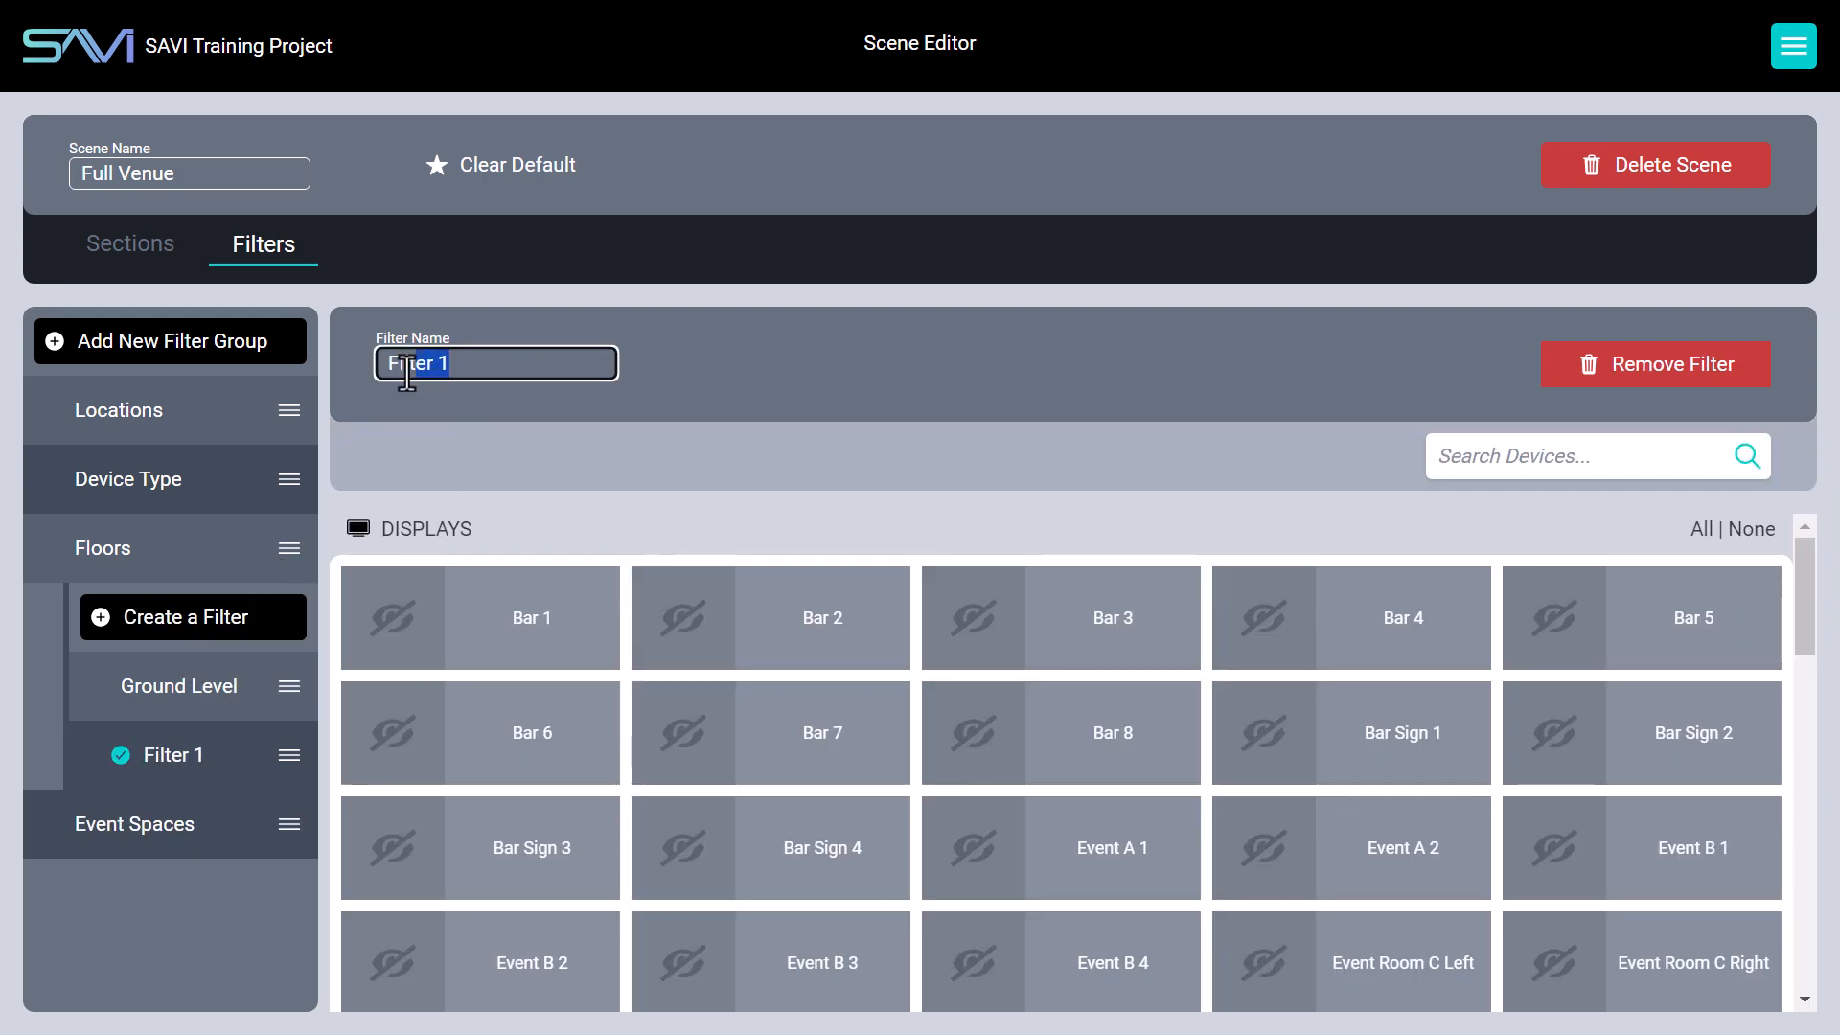
{"action": "type", "text": "2nd Floor"}
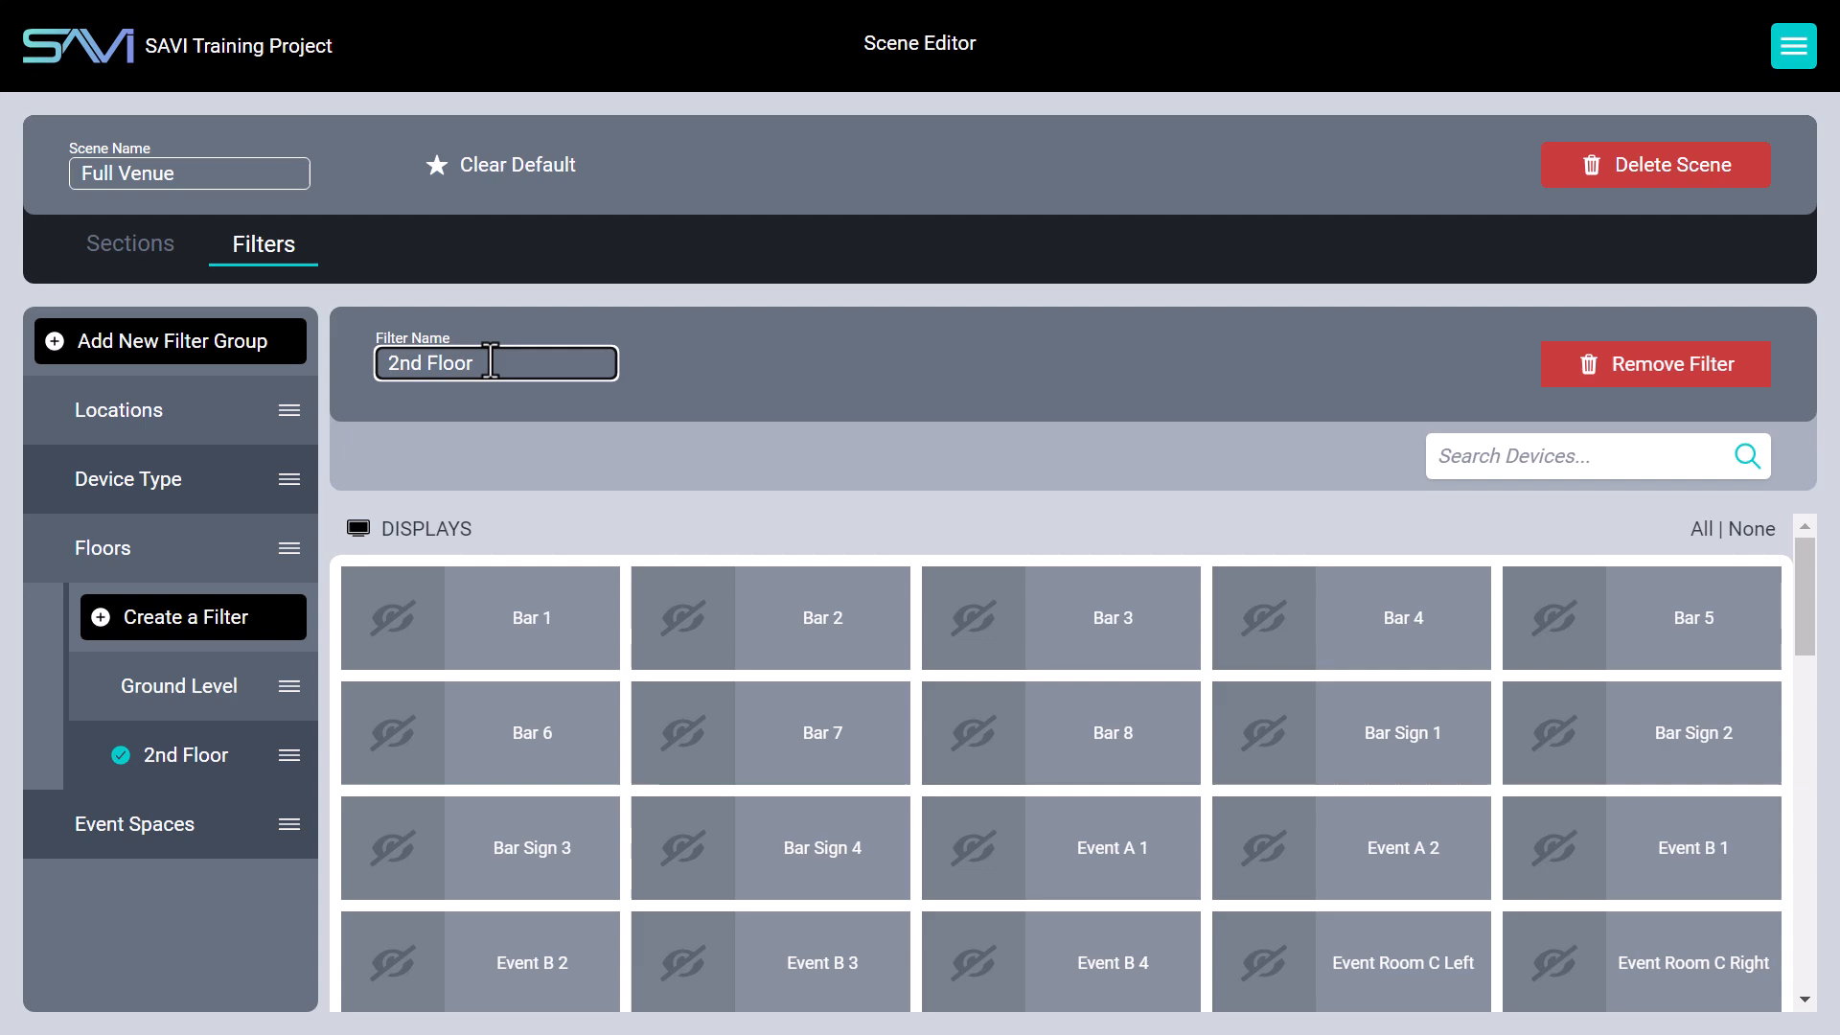
Search the devices for "Loun" and add Lounge 1 through Lounge 4 and Lounge Sign to the 2nd Floor filter.
{"action": "left_click", "coordinate": [1544, 450]}
{"action": "type", "text": "Loun"}
{"action": "left_click", "coordinate": [602, 615]}
{"action": "left_click", "coordinate": [738, 630]}
{"action": "left_click", "coordinate": [1066, 625]}
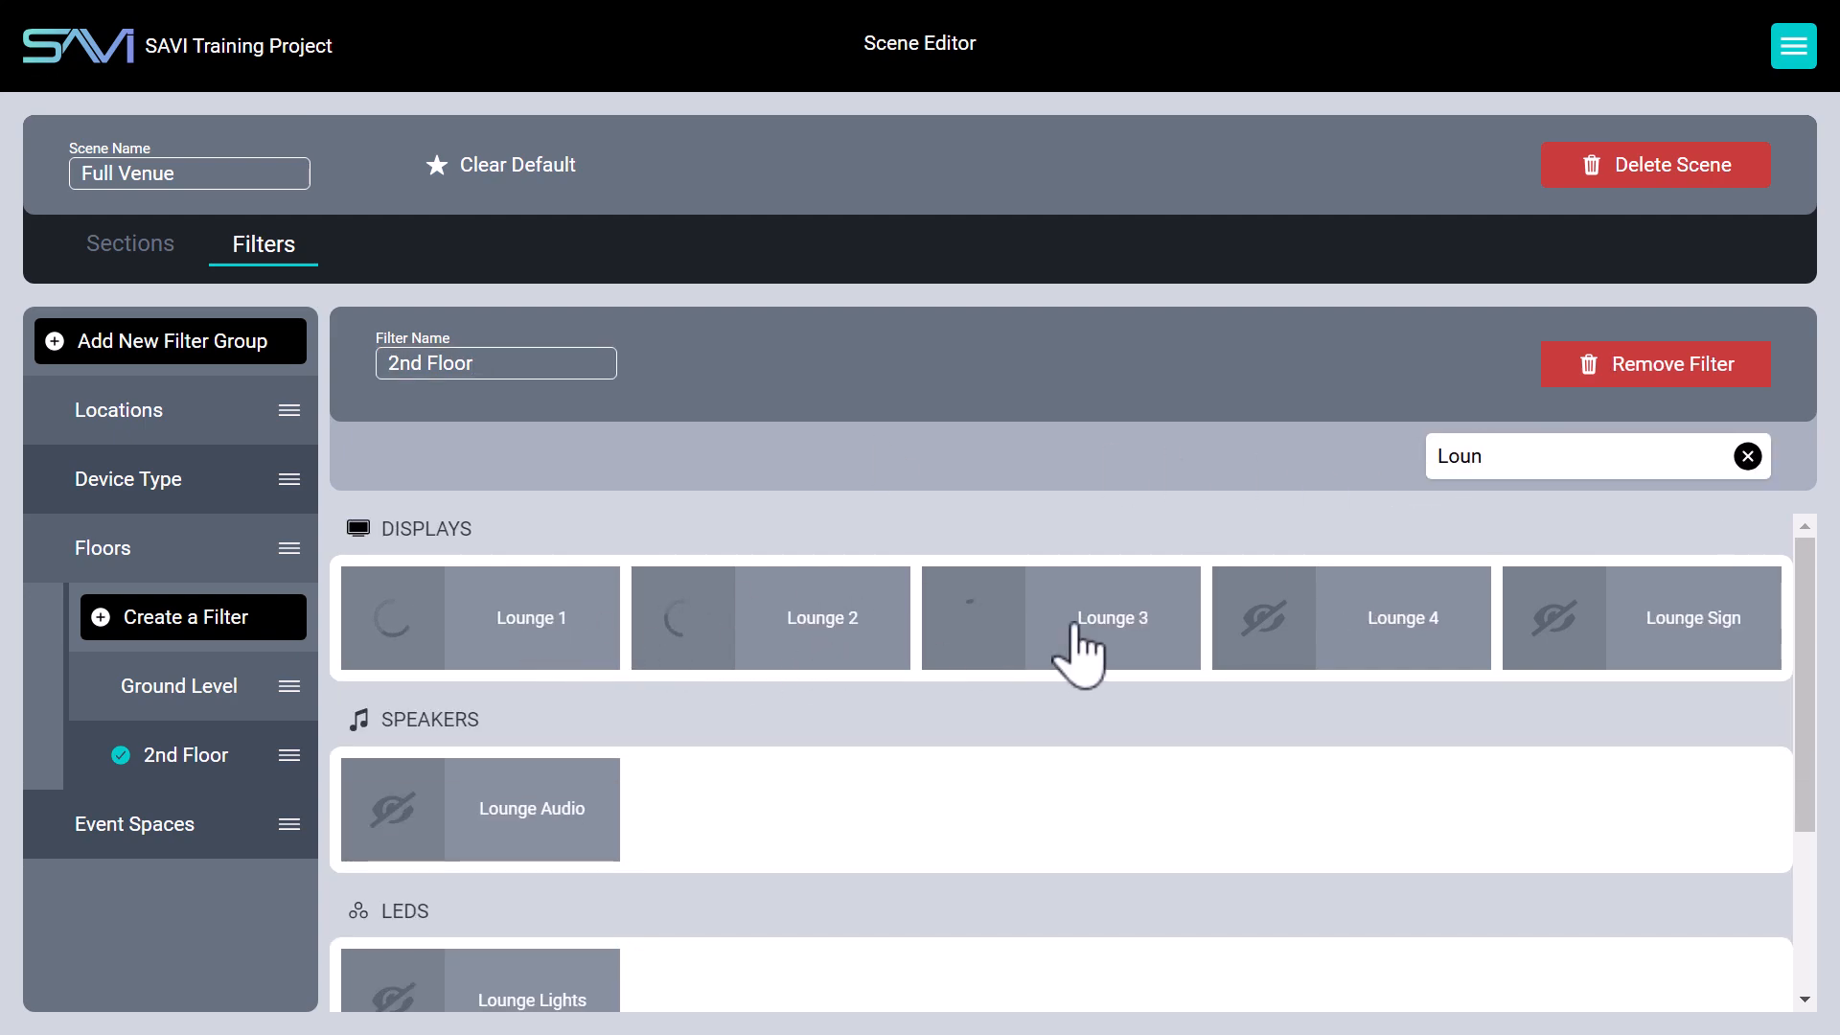
{"action": "left_click", "coordinate": [1342, 619]}
{"action": "left_click", "coordinate": [1570, 616]}
Add Lounge Audio, Lounge Lights and the Lounge Off and Lounge Reset macros to the 2nd Floor filter.
{"action": "left_click", "coordinate": [471, 801]}
{"action": "scroll", "coordinate": [499, 781], "scroll_direction": "down", "scroll_amount": 3}
{"action": "left_click", "coordinate": [527, 757]}
{"action": "left_click", "coordinate": [507, 914]}
{"action": "left_click", "coordinate": [757, 911]}
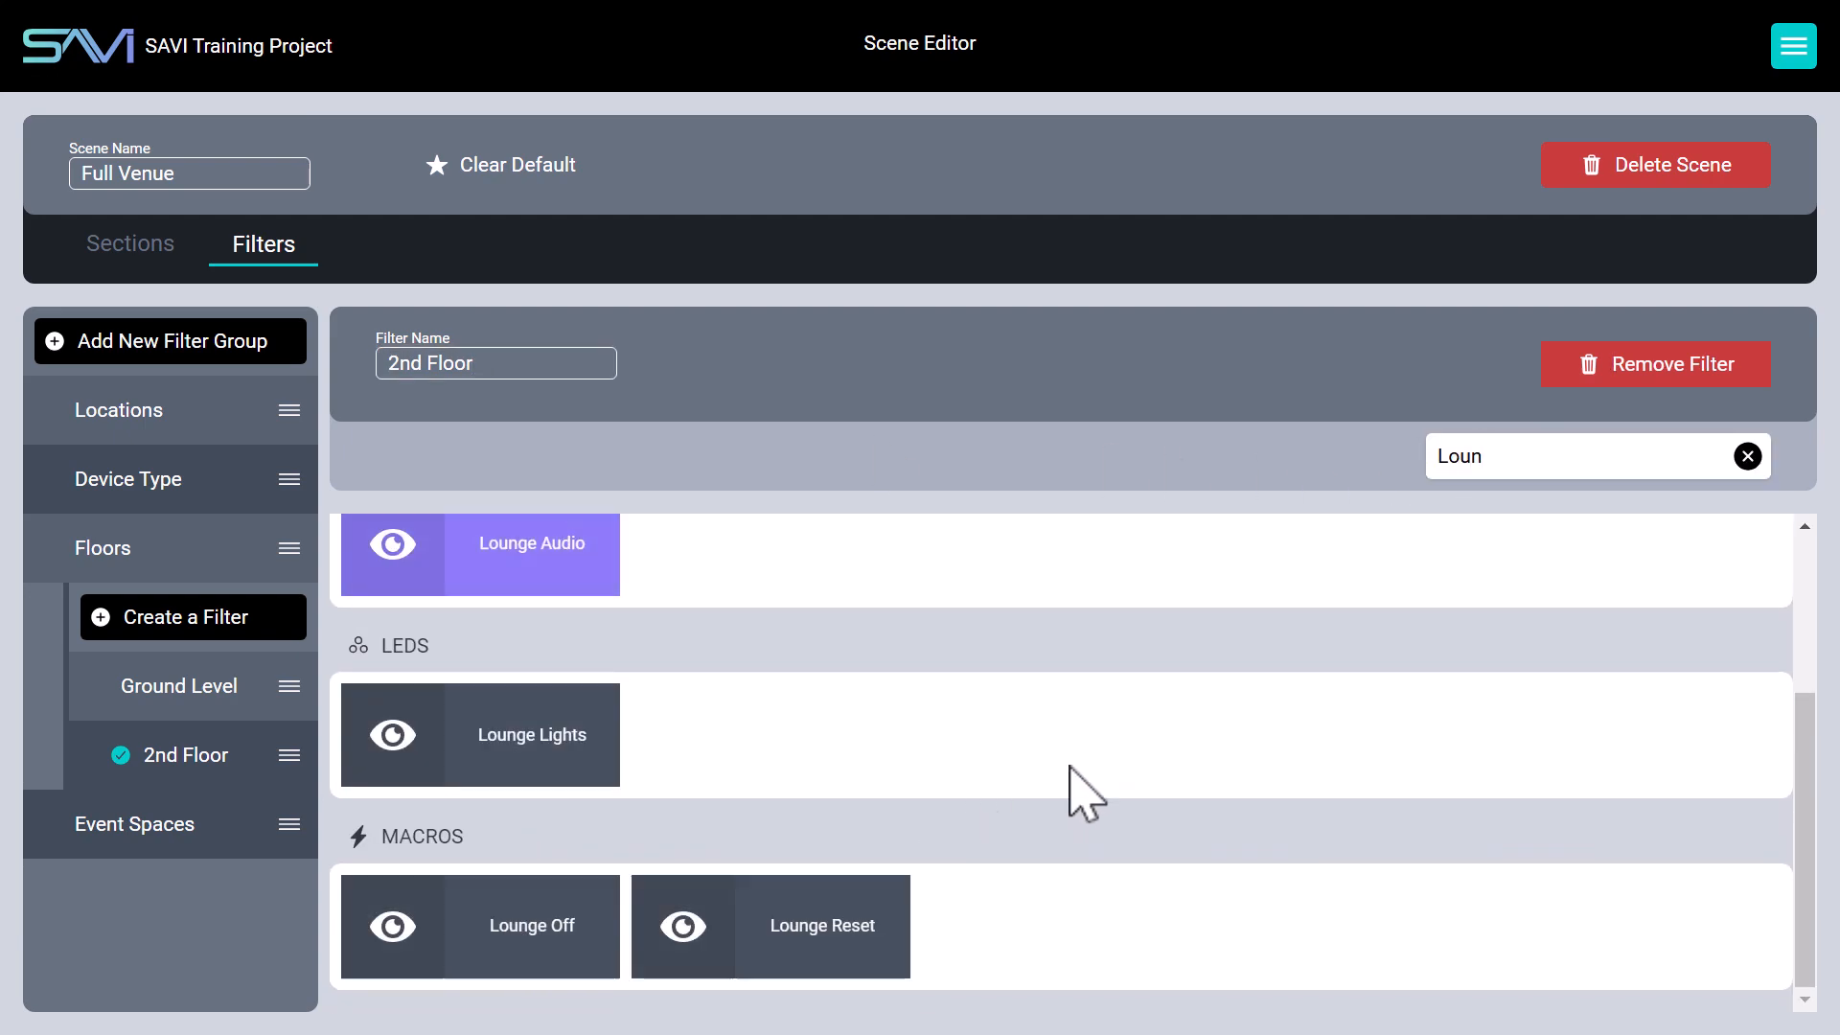
Search for "Event" and add Event Room C's left and right displays, lights, Event Room Audio - C and reset macro to the filter.
{"action": "scroll", "coordinate": [1112, 757], "scroll_direction": "up", "scroll_amount": 3}
{"action": "left_click_drag", "start_coordinate": [1522, 461], "coordinate": [1384, 468]}
{"action": "type", "text": "Event"}
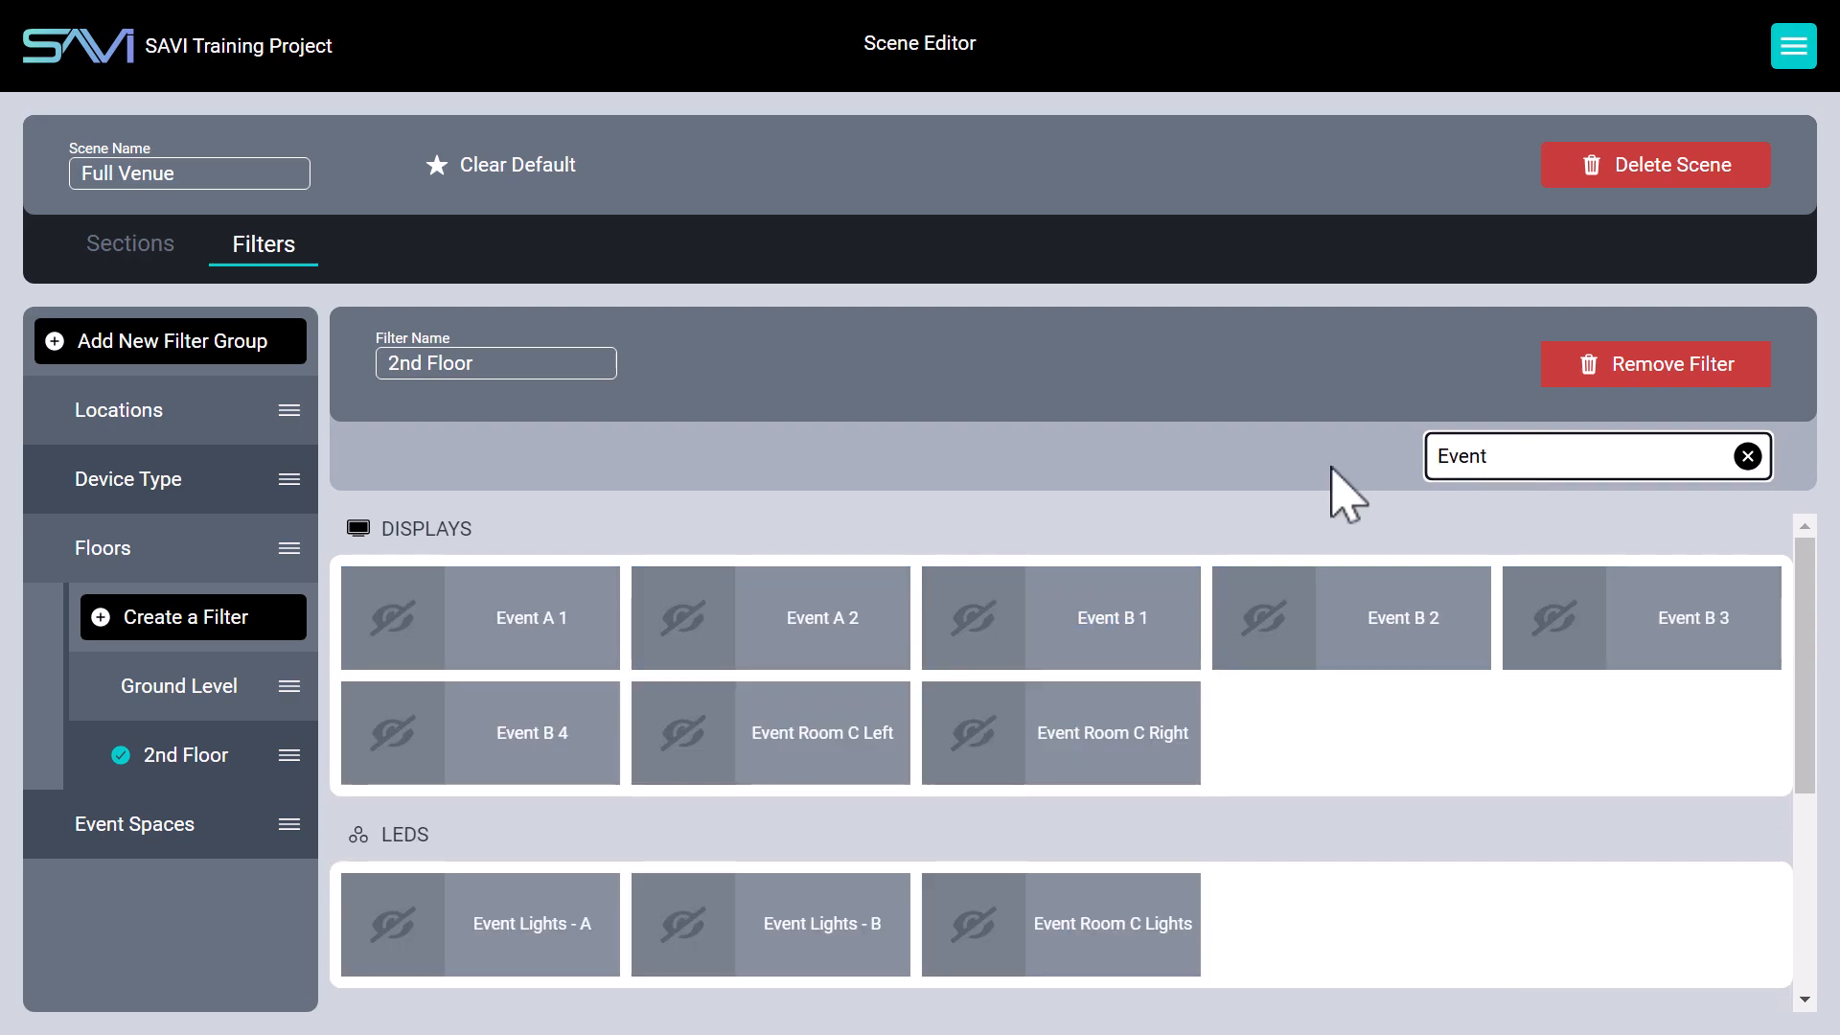
{"action": "left_click", "coordinate": [805, 776]}
{"action": "left_click", "coordinate": [1054, 766]}
{"action": "left_click", "coordinate": [1050, 877]}
{"action": "scroll", "coordinate": [1389, 739], "scroll_direction": "down", "scroll_amount": 3}
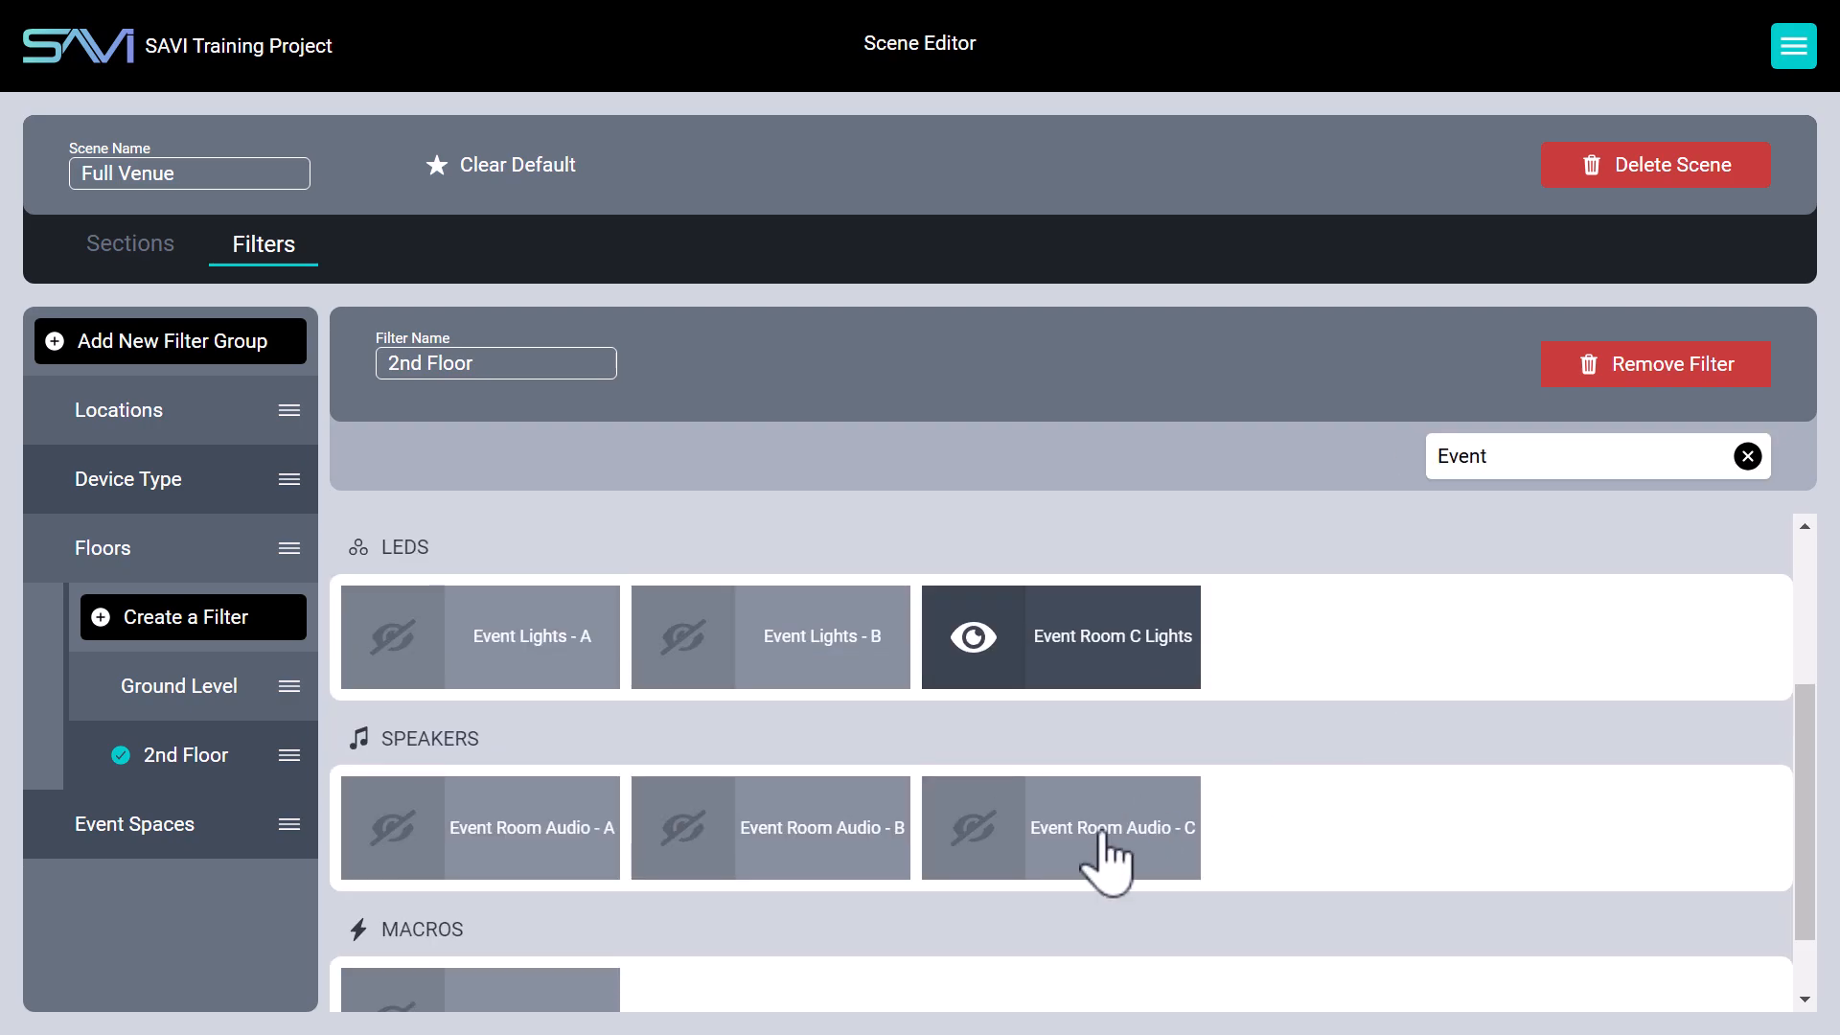
{"action": "left_click", "coordinate": [1107, 863]}
{"action": "scroll", "coordinate": [780, 936], "scroll_direction": "down", "scroll_amount": 1}
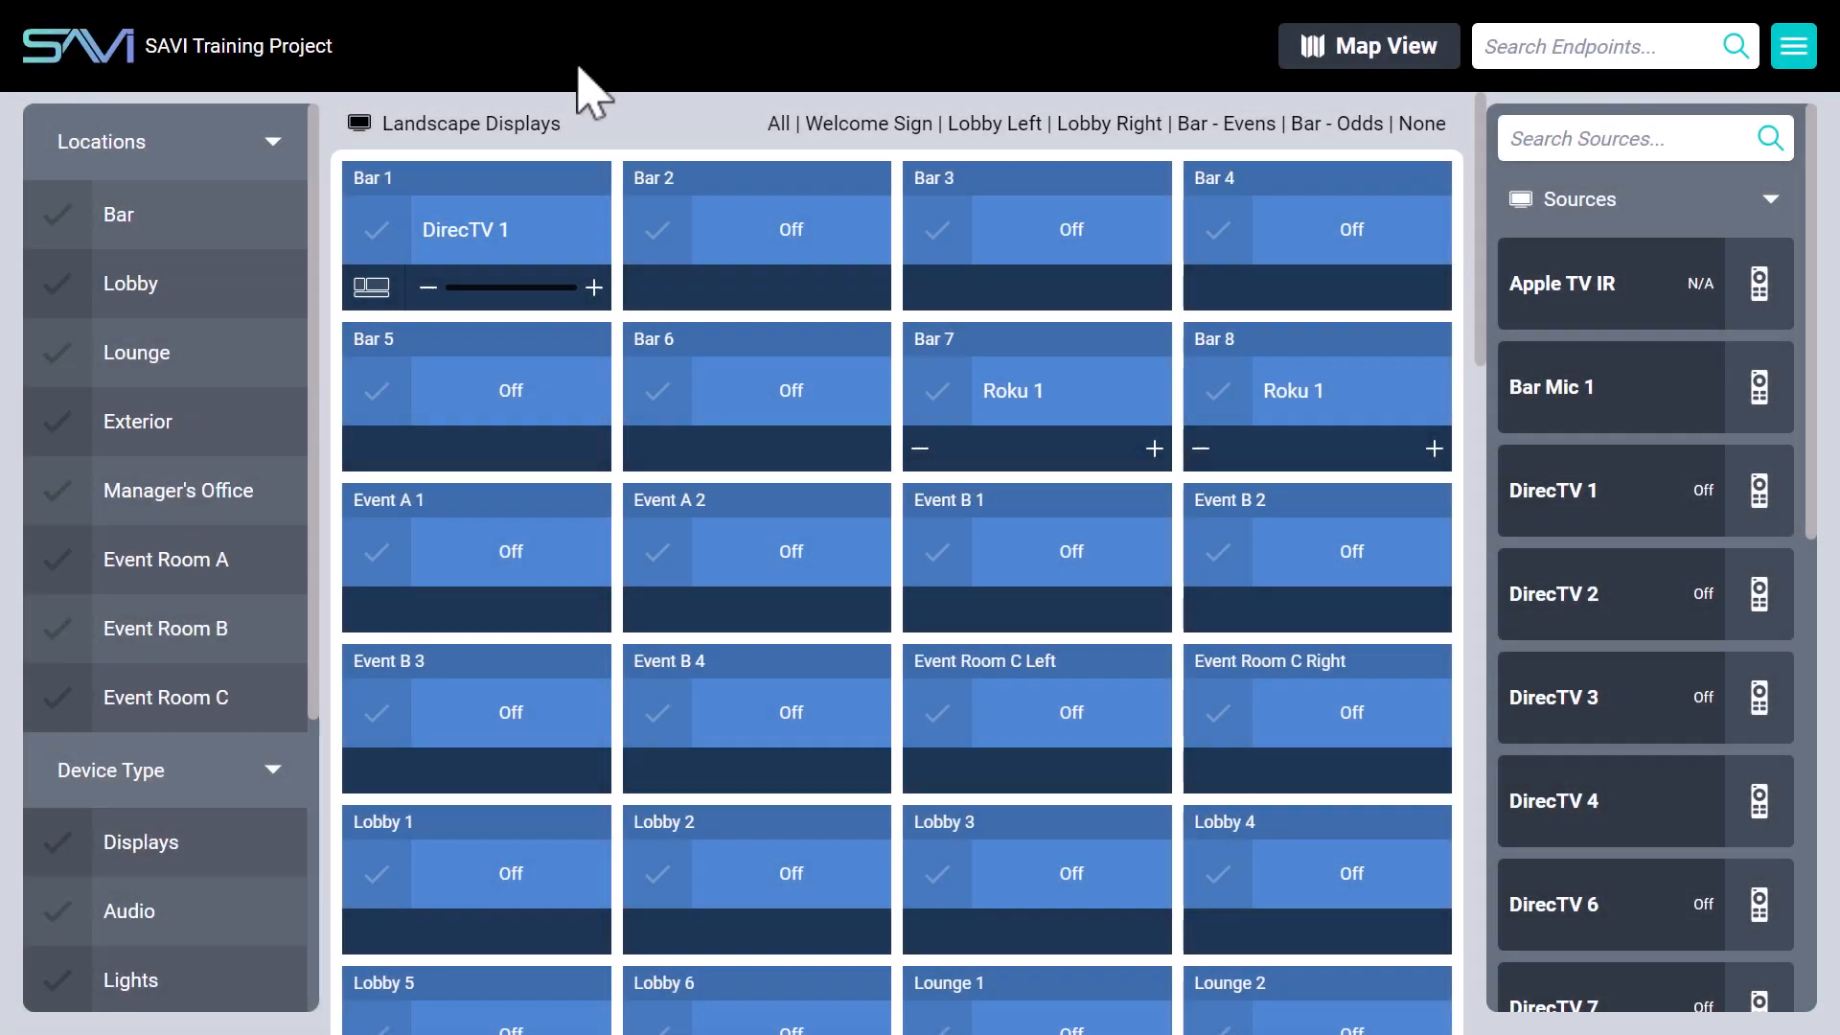
Test the 2nd Floor filter in the Full Venue scene, review the devices it shows, and turn it off.
{"action": "scroll", "coordinate": [164, 465], "scroll_direction": "down", "scroll_amount": 5}
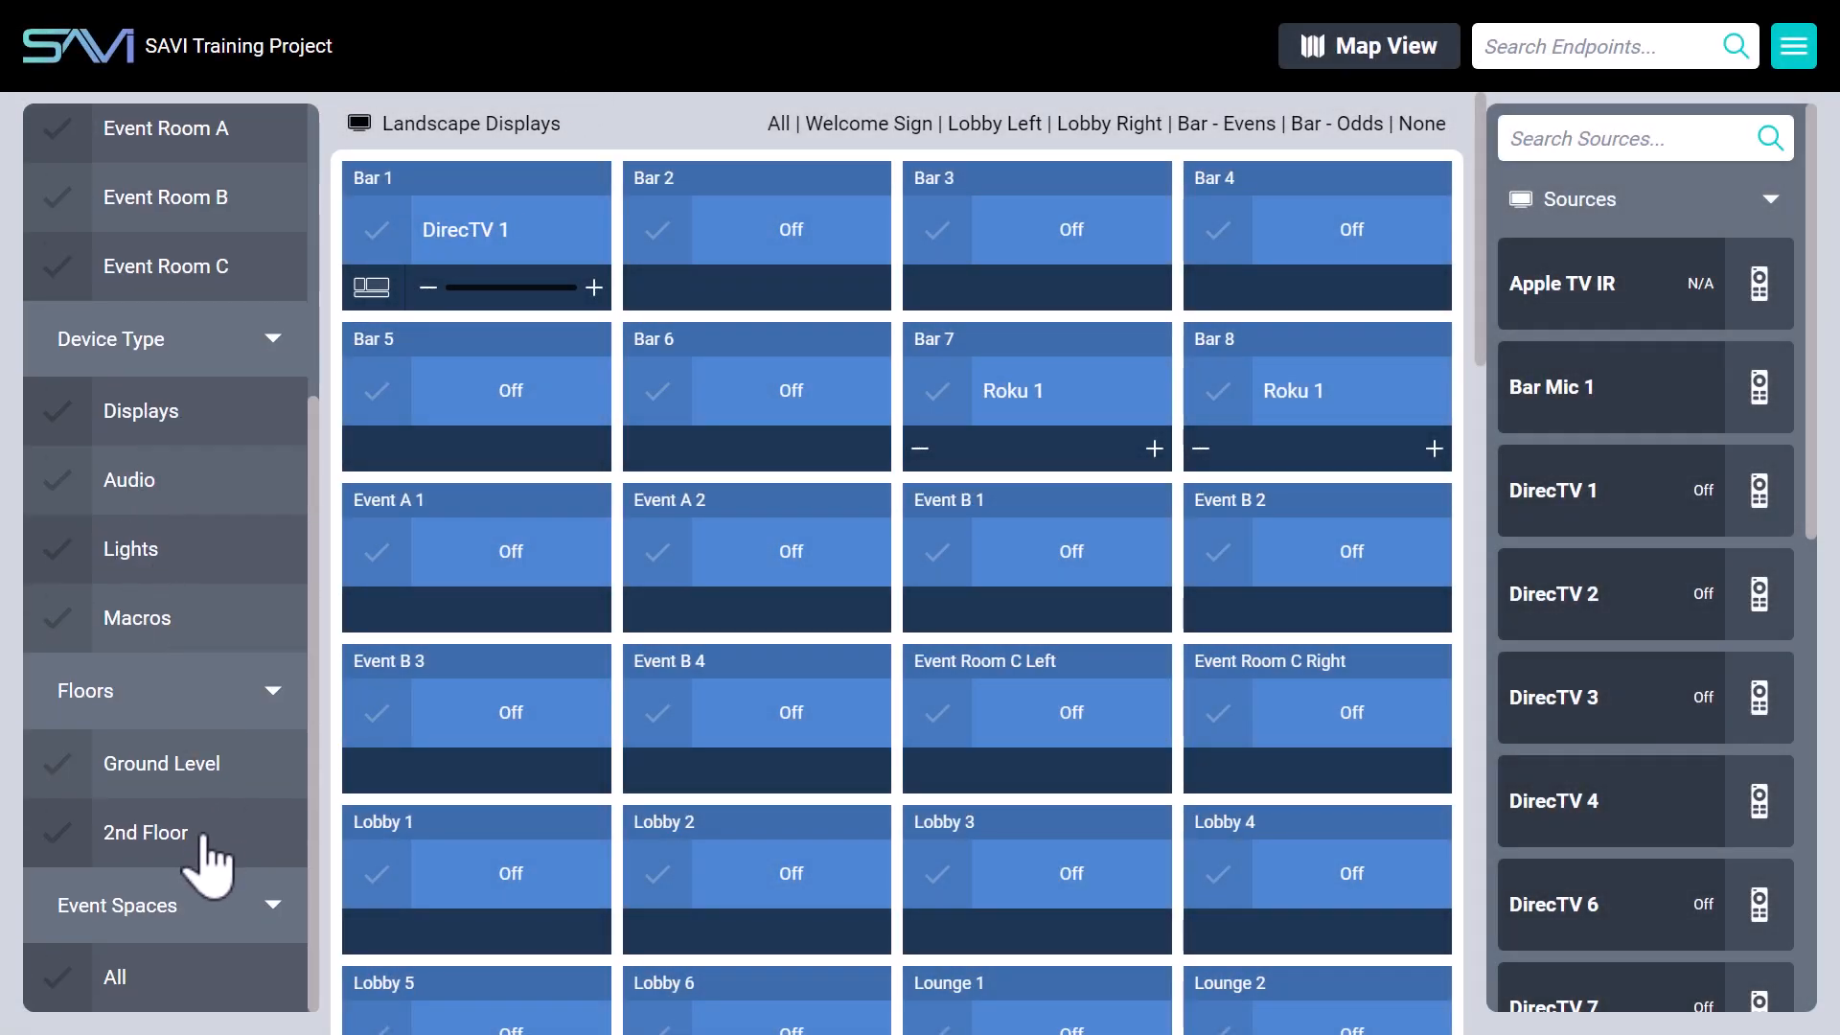
{"action": "left_click", "coordinate": [187, 848]}
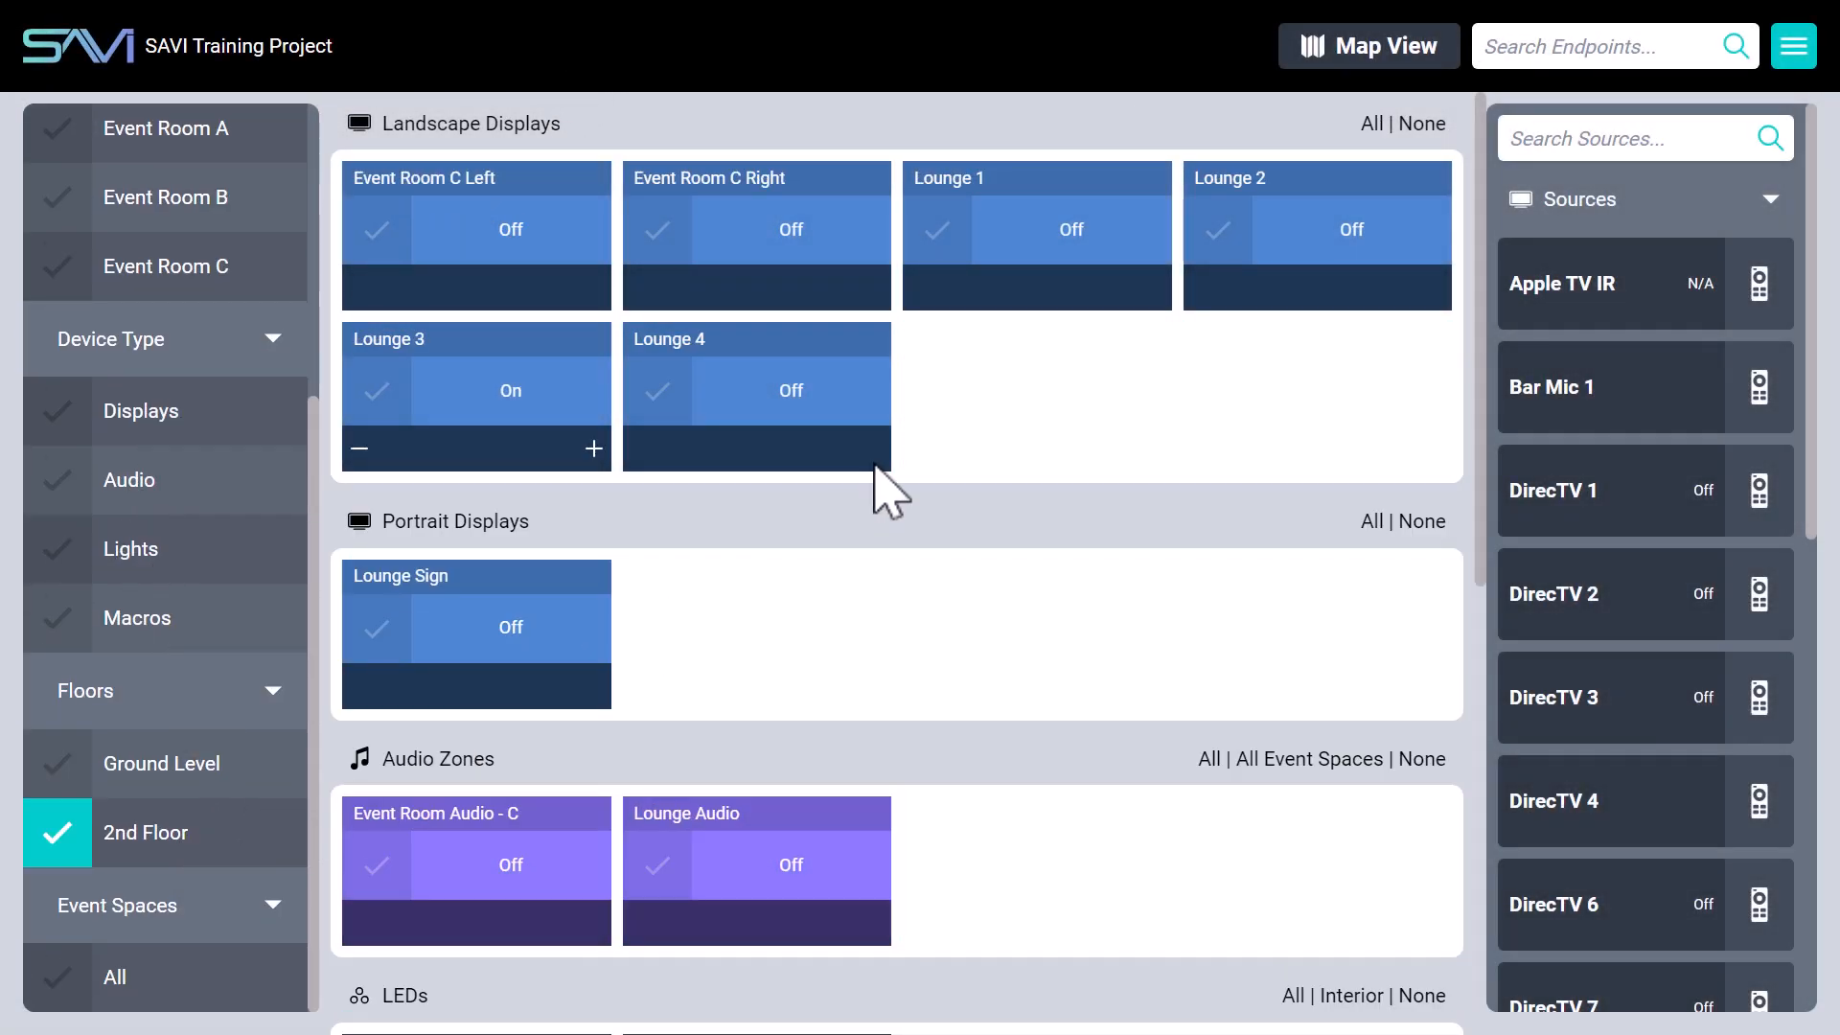
{"action": "scroll", "coordinate": [889, 491], "scroll_direction": "down", "scroll_amount": 7}
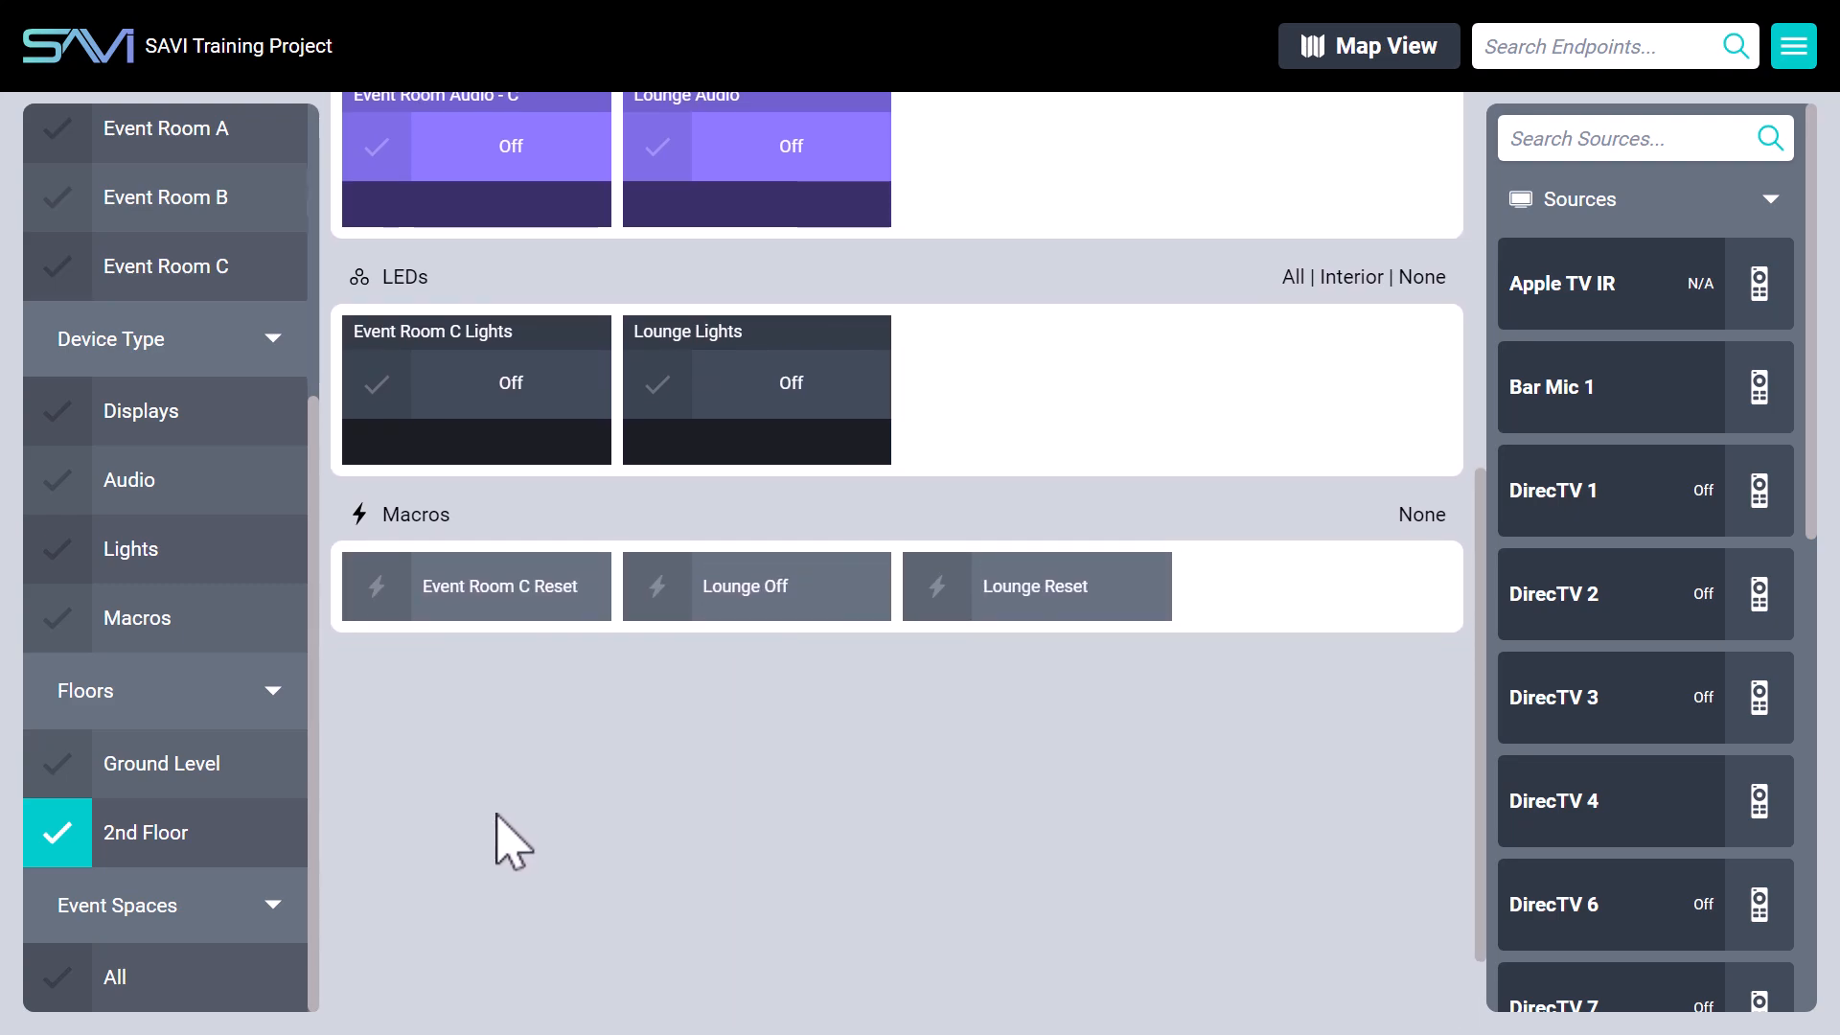
{"action": "left_click", "coordinate": [226, 835]}
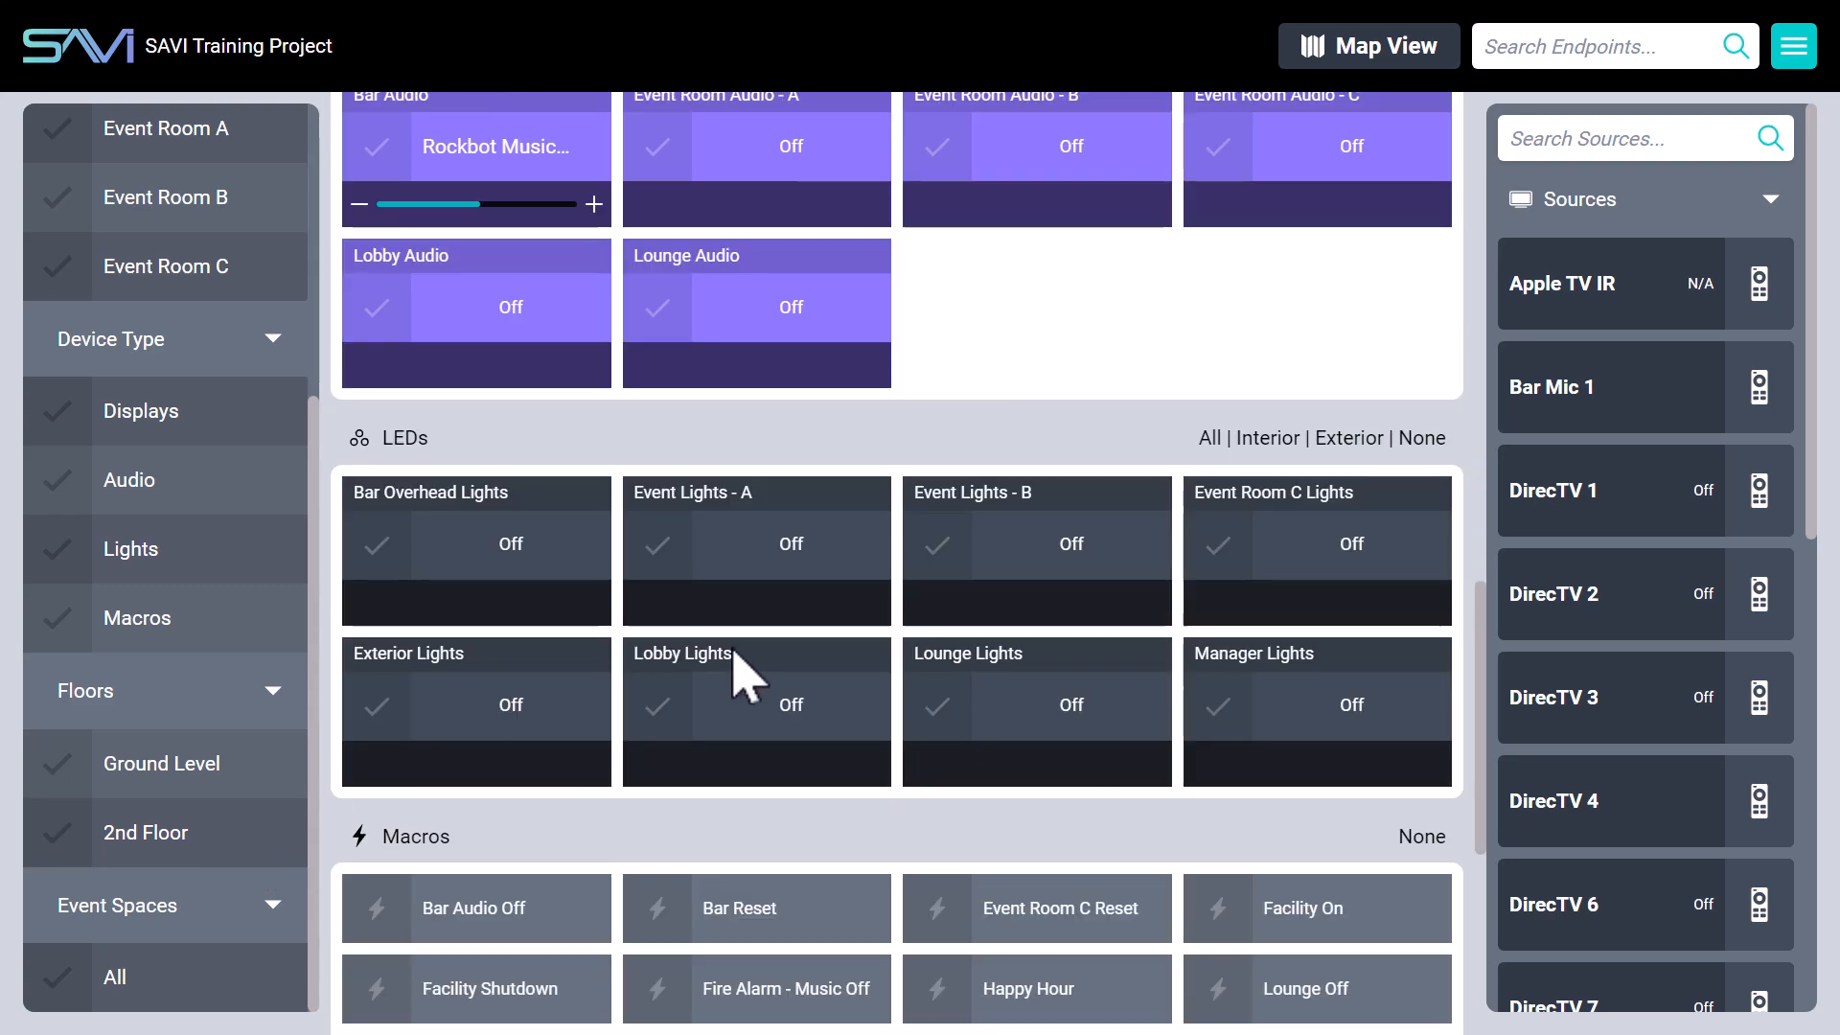
{"action": "scroll", "coordinate": [757, 666], "scroll_direction": "up", "scroll_amount": 15}
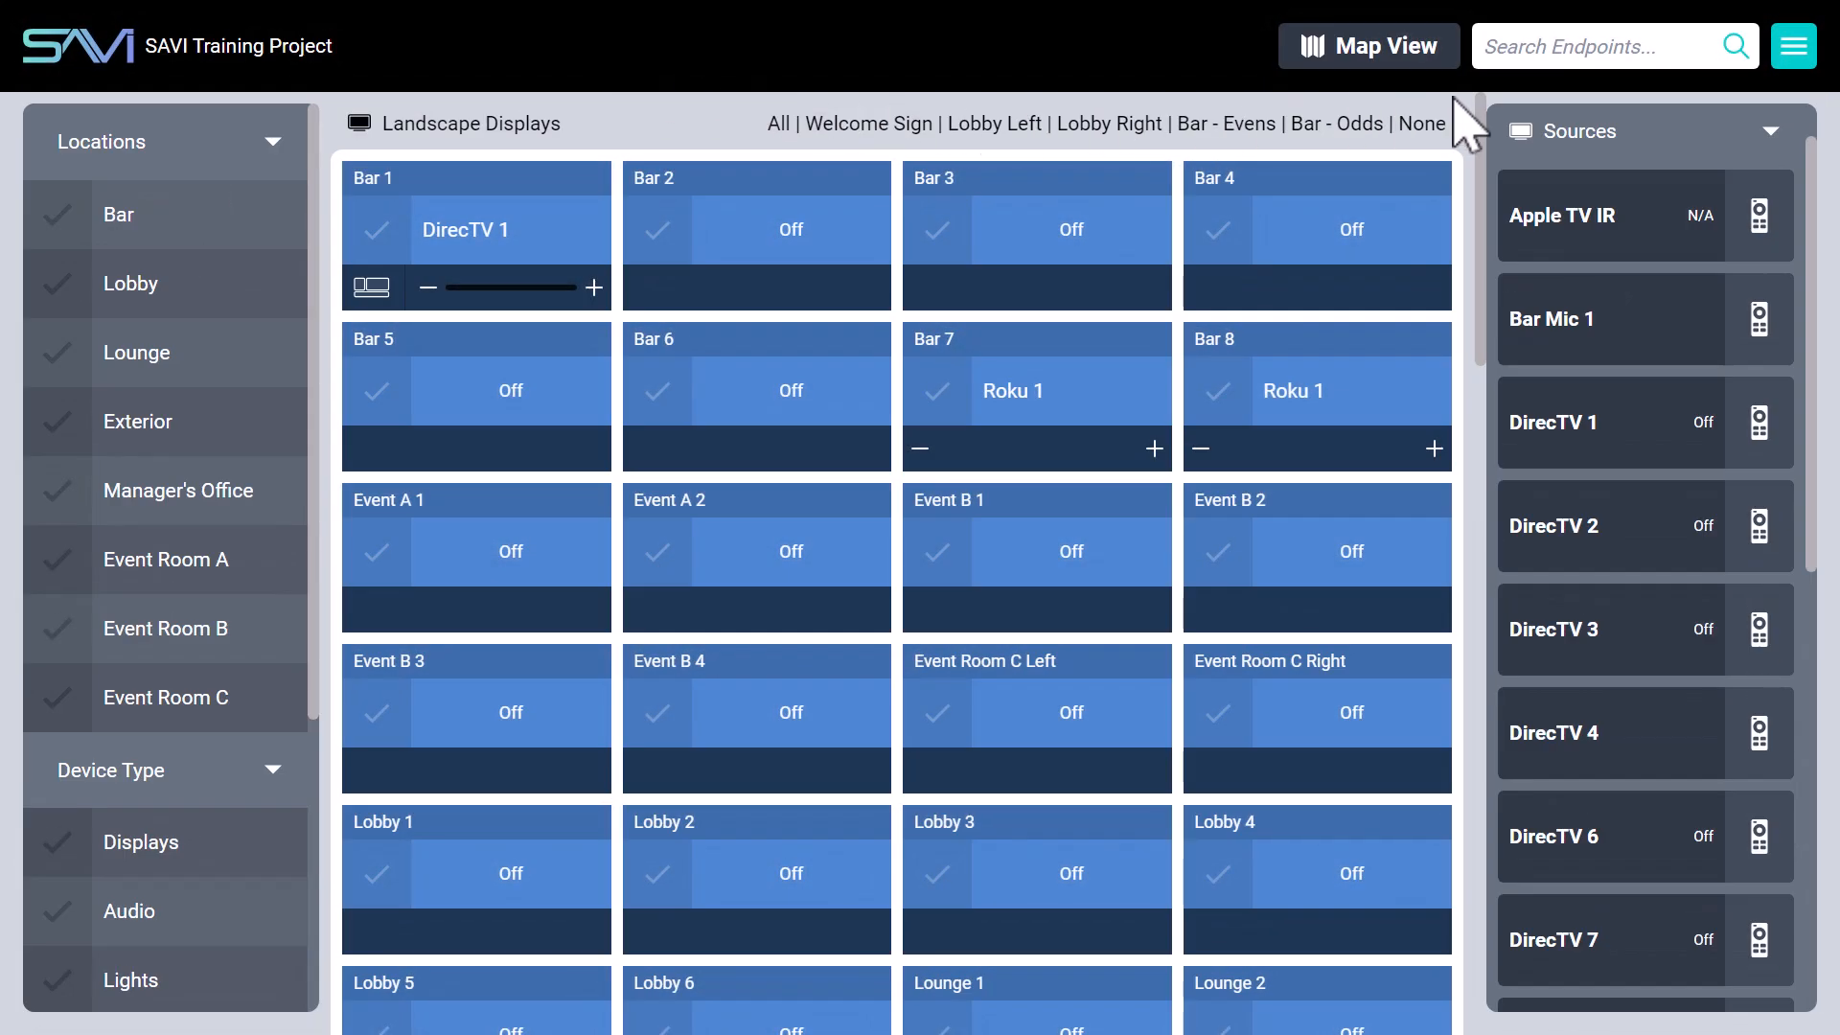
Open the main list of SAVI pages from the scene.
{"action": "left_click", "coordinate": [1799, 57]}
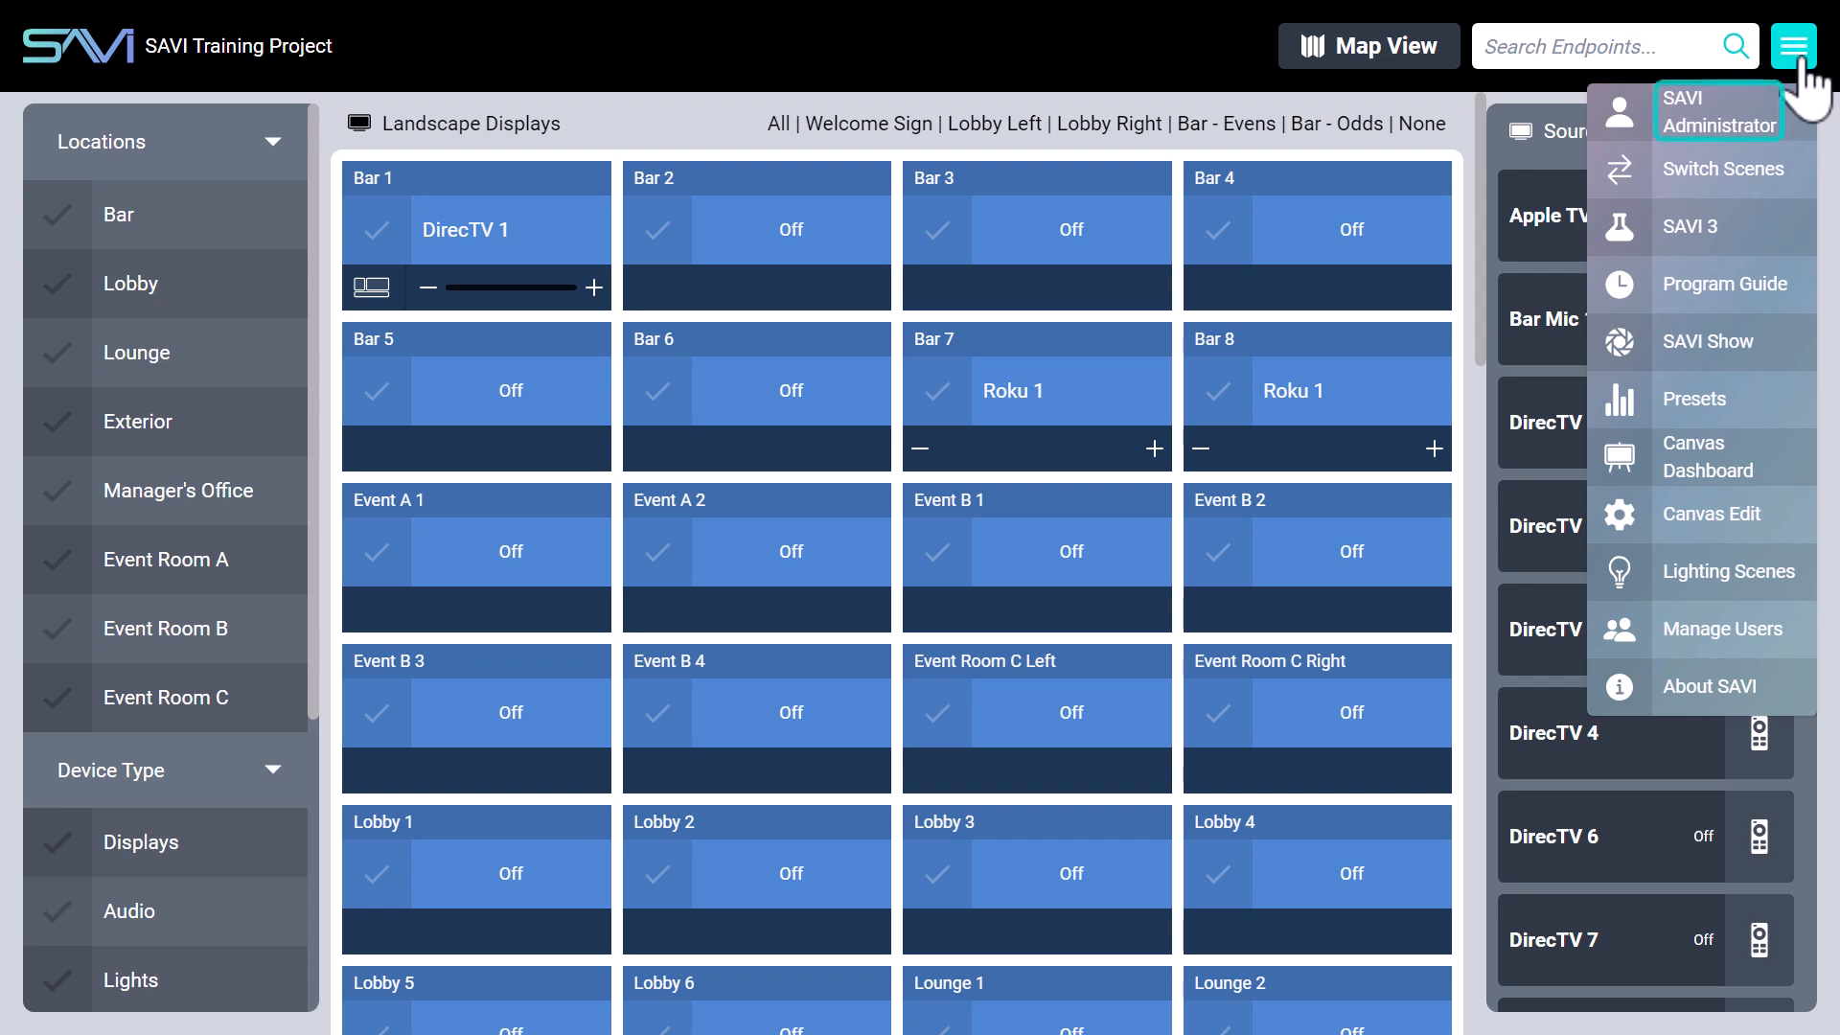